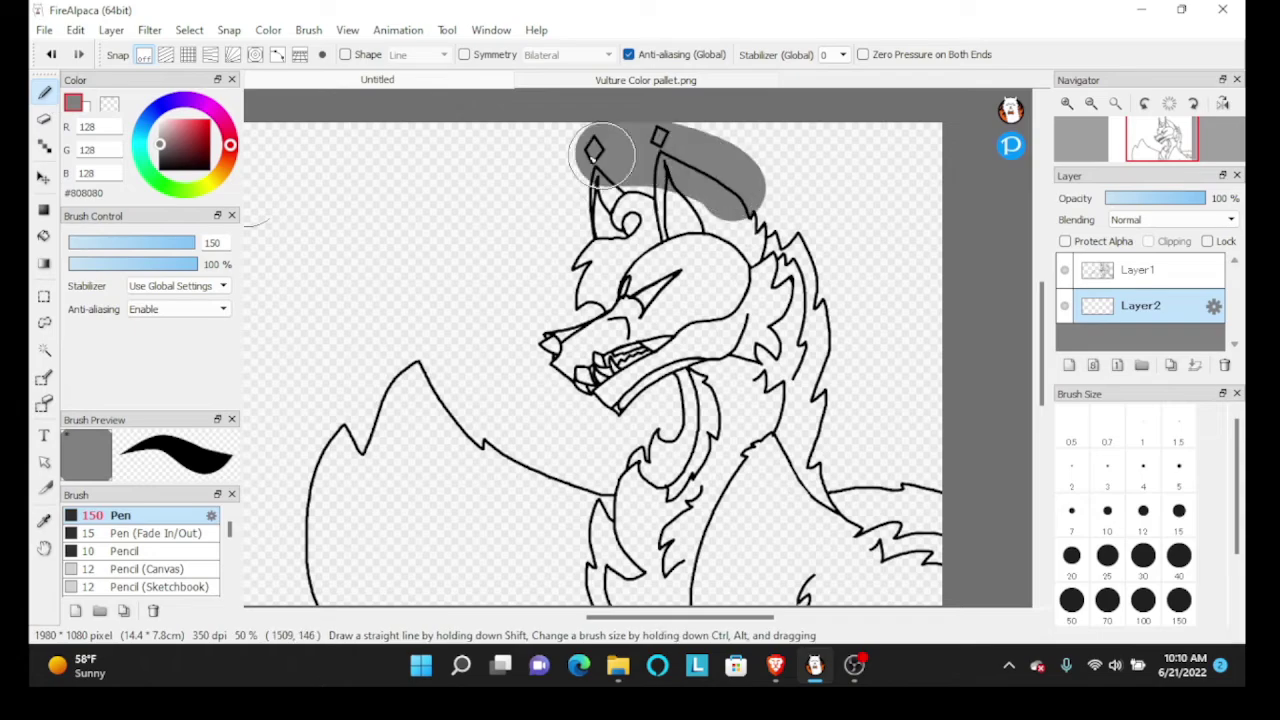
Undo the last stroke and paint the gray #808080 base over the creature's head and ears on Layer2 with the 150 px Pen
key("ctrl+z")
scroll(734, 243, "down", 3)
scroll(700, 217, "up", 4)
mouse_move(643, 198)
left_mouse_down()
mouse_move(643, 230)
mouse_move(736, 313)
mouse_move(731, 198)
mouse_move(708, 297)
mouse_move(773, 273)
mouse_move(900, 367)
mouse_move(909, 578)
mouse_move(854, 430)
mouse_move(788, 385)
mouse_move(748, 383)
mouse_move(766, 357)
mouse_move(658, 345)
mouse_move(651, 387)
mouse_move(718, 425)
mouse_move(615, 462)
mouse_move(657, 517)
mouse_move(824, 415)
mouse_move(771, 457)
left_mouse_up()
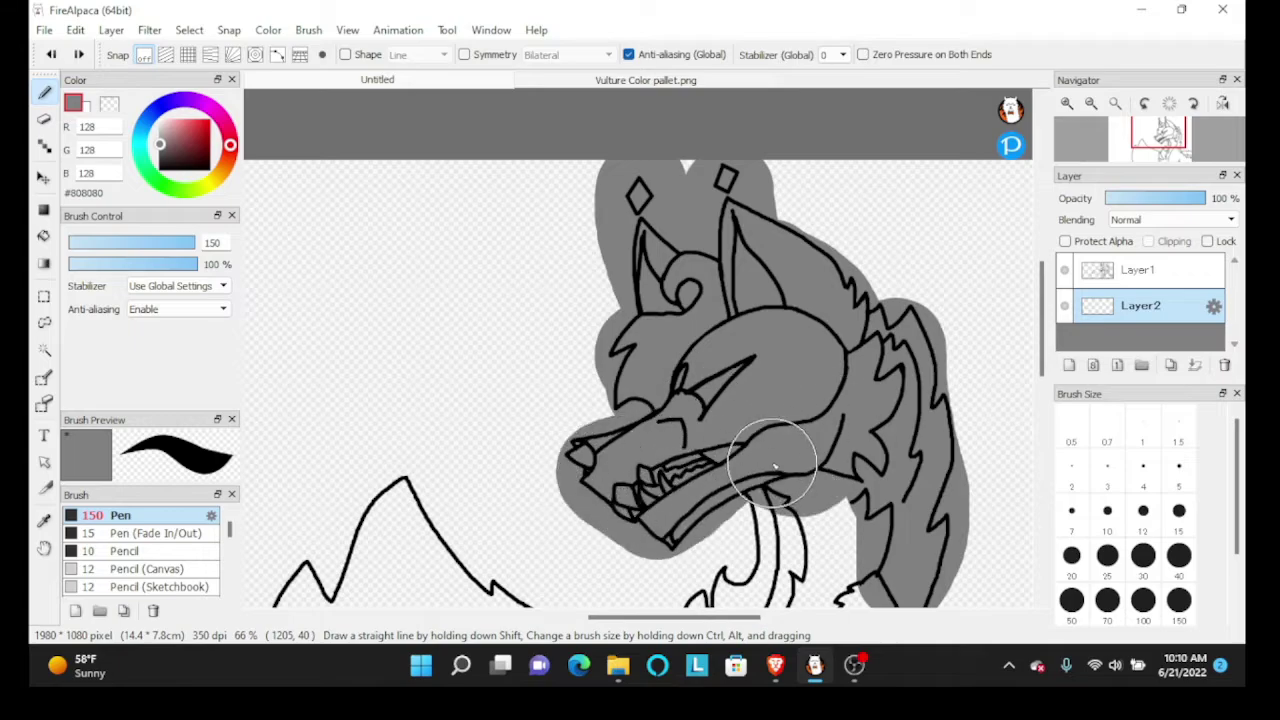
Cover the creature's neck, chest, back and wing with the #808080 base color on Layer2
scroll(771, 460, "down", 3)
scroll(750, 480, "up", 2)
mouse_move(795, 236)
left_mouse_down()
mouse_move(710, 474)
mouse_move(760, 413)
mouse_move(808, 451)
mouse_move(857, 343)
mouse_move(930, 413)
left_mouse_up()
scroll(751, 411, "down", 1)
left_click_drag(751, 411, 814, 391)
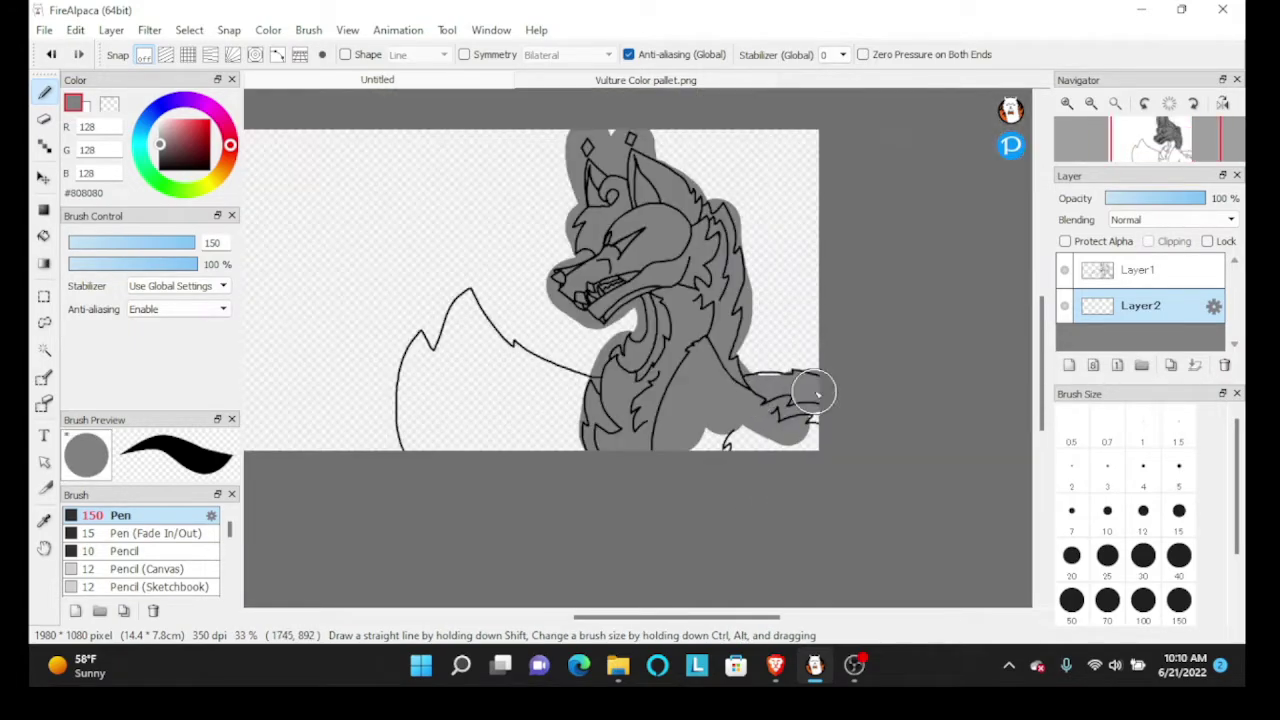
mouse_move(708, 445)
left_mouse_down()
mouse_move(387, 440)
mouse_move(405, 360)
mouse_move(430, 437)
mouse_move(473, 308)
mouse_move(505, 434)
mouse_move(476, 380)
mouse_move(597, 392)
left_mouse_up()
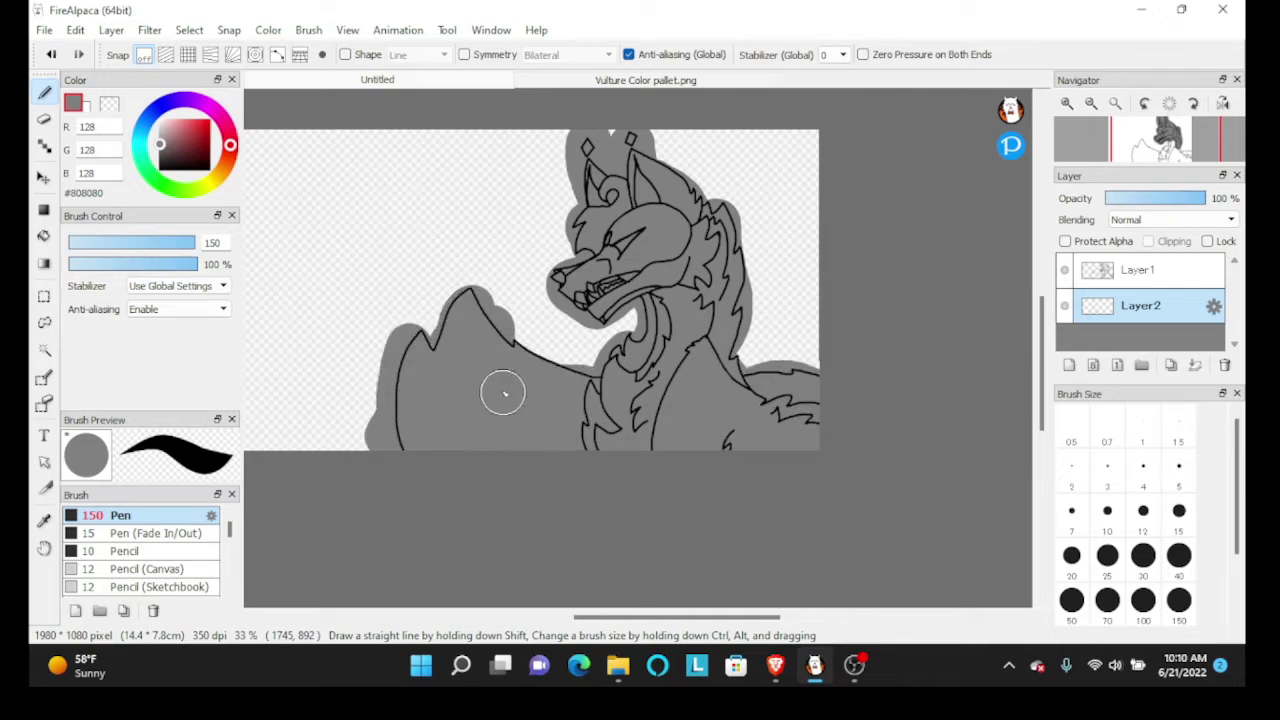
Sample the light gray #BEBEBE from the Vulture Color pallet.png image and set the drawing's Pen size to 10
scroll(535, 364, "down", 1)
scroll(582, 190, "up", 2)
scroll(590, 238, "down", 2)
scroll(607, 243, "up", 2)
scroll(586, 318, "down", 1)
scroll(575, 390, "up", 1)
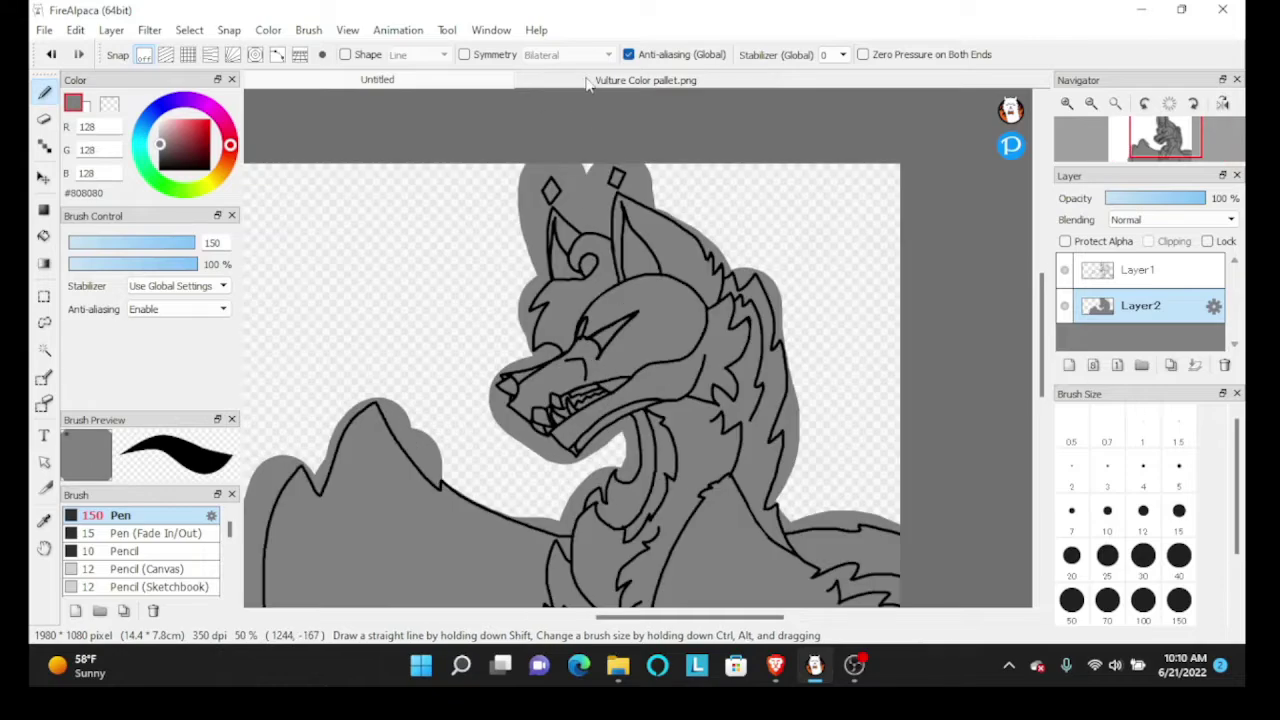
left_click(590, 81)
scroll(549, 346, "up", 1)
right_click(614, 364)
left_click(474, 82)
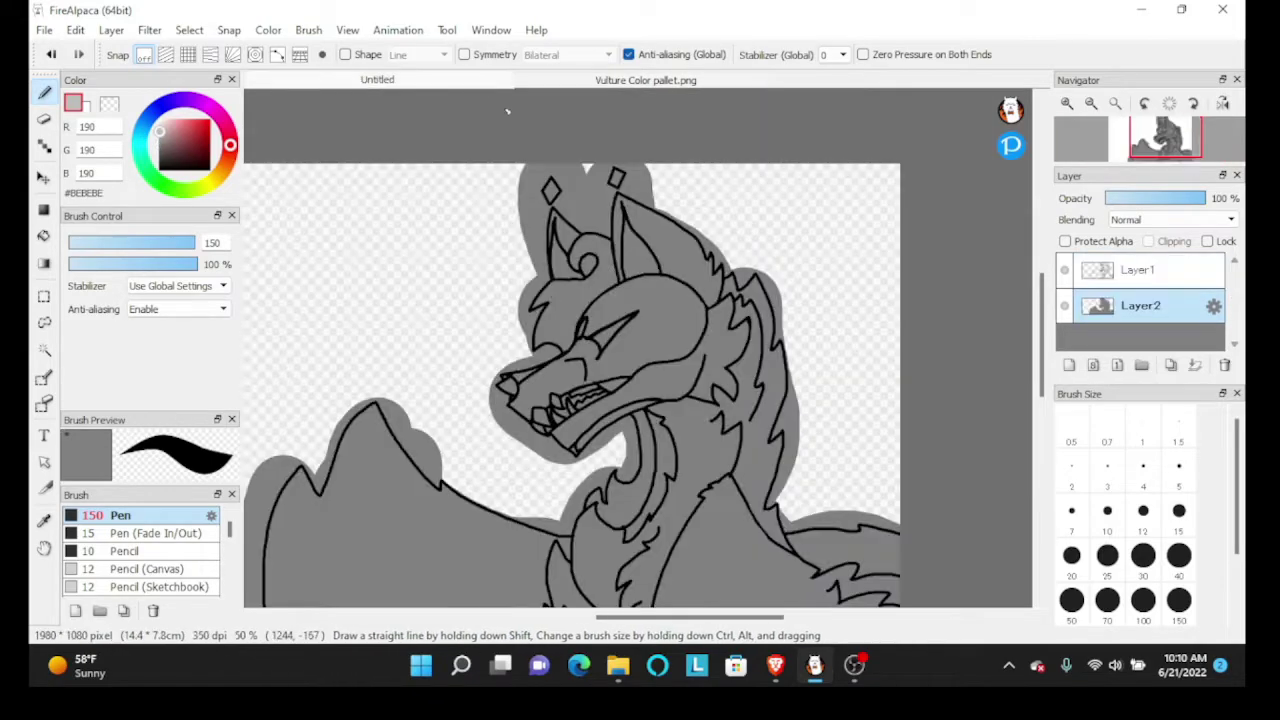
scroll(632, 460, "up", 2)
left_click(1105, 518)
scroll(463, 363, "up", 2)
scroll(520, 335, "down", 2)
scroll(780, 220, "up", 2)
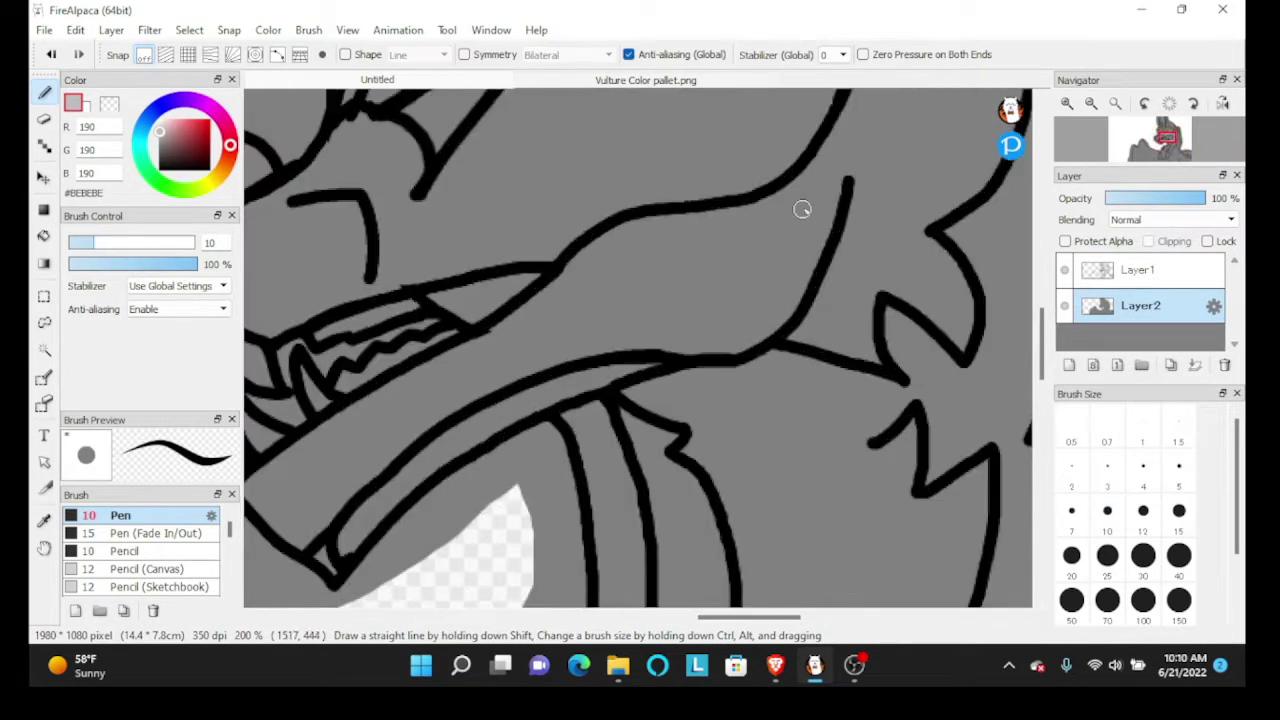
scroll(802, 208, "up", 3)
mouse_move(857, 251)
left_mouse_down()
mouse_move(761, 184)
mouse_move(828, 286)
mouse_move(800, 440)
left_mouse_up()
scroll(758, 338, "down", 4)
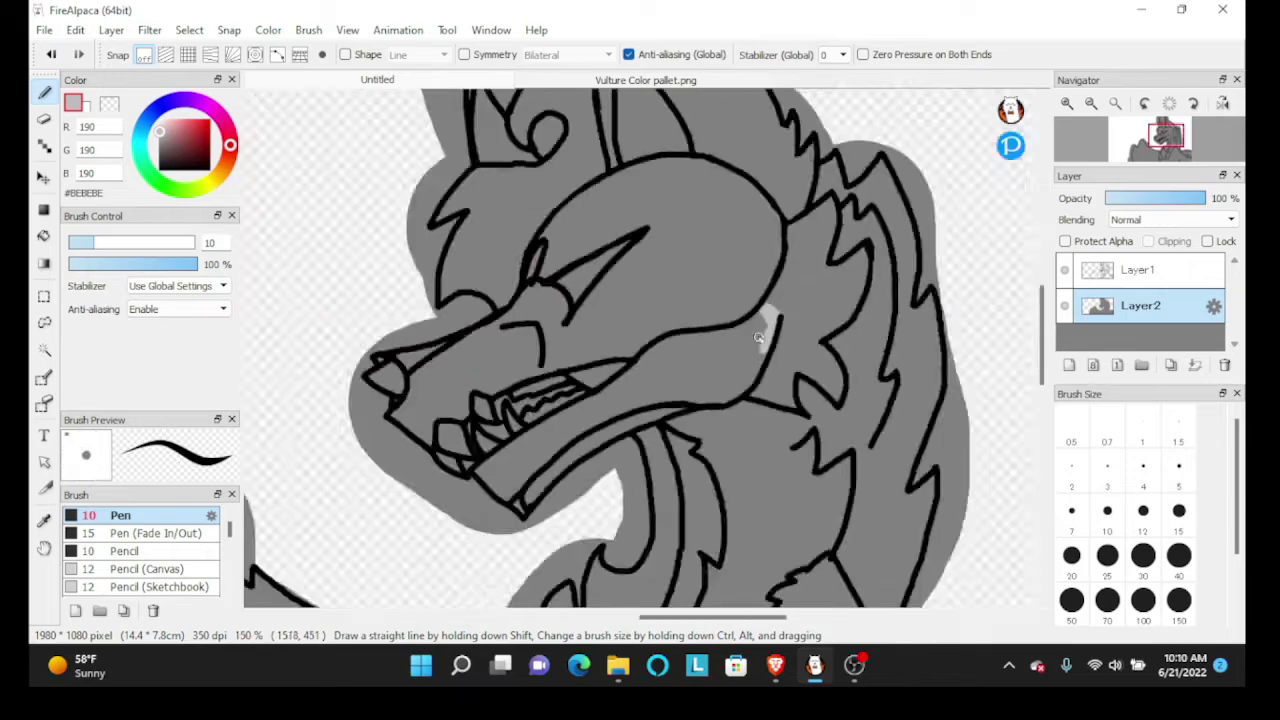
scroll(758, 338, "up", 2)
scroll(786, 251, "down", 1)
scroll(723, 282, "down", 2)
scroll(801, 198, "up", 1)
scroll(801, 198, "up", 1)
key("ctrl+z")
scroll(762, 228, "down", 1)
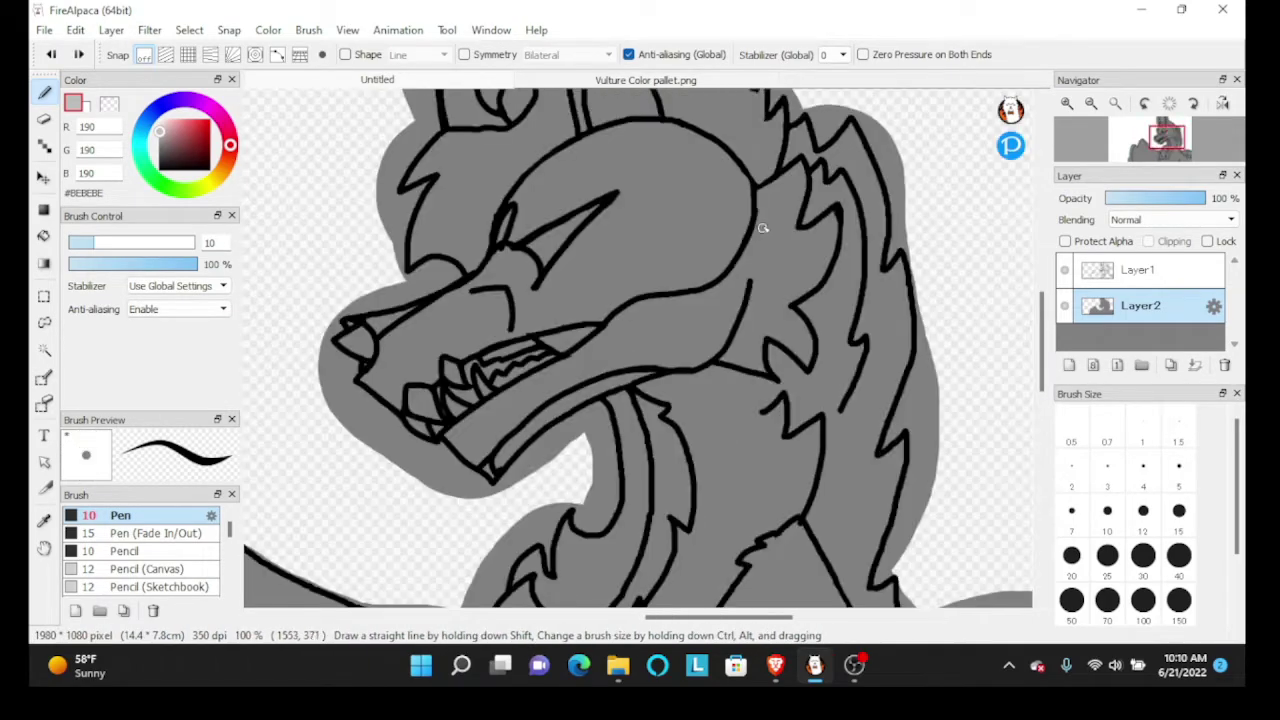
Paint a light gray border along the inner edges of the lower jaw, from the chin tip towards the mouth corner
scroll(762, 228, "up", 3)
left_click_drag(611, 372, 730, 475)
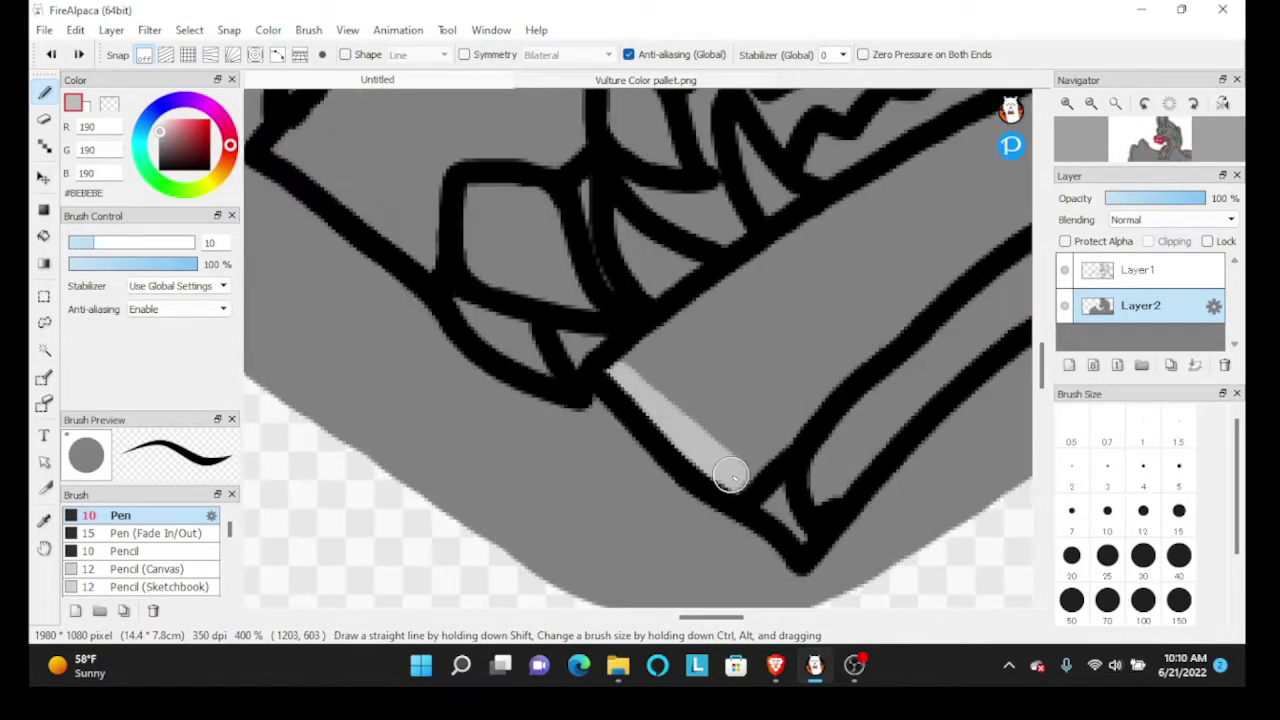
mouse_move(799, 525)
left_mouse_down()
mouse_move(634, 363)
mouse_move(737, 278)
mouse_move(960, 150)
left_mouse_up()
scroll(863, 269, "down", 3)
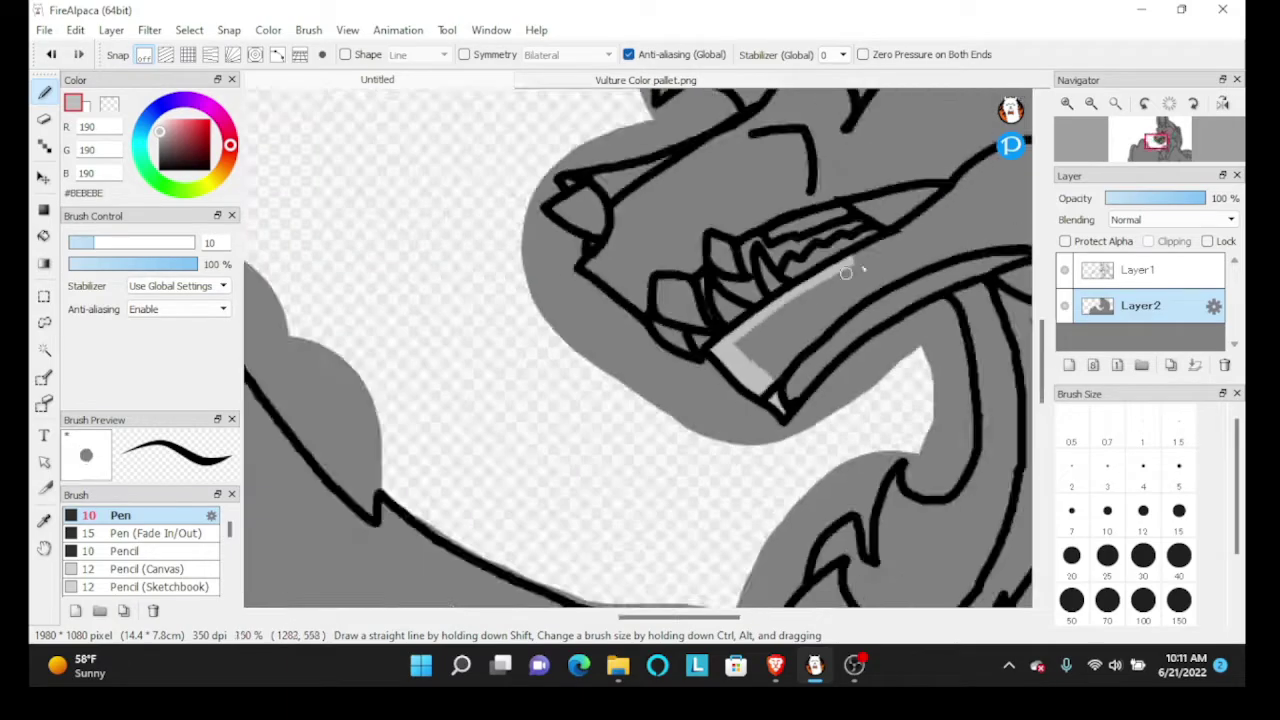
scroll(863, 269, "up", 2)
scroll(782, 287, "down", 2)
scroll(894, 229, "up", 3)
Erase the inner mouth lines near the mouth corner on Layer1 with the size 5 Eraser
left_click(1140, 270)
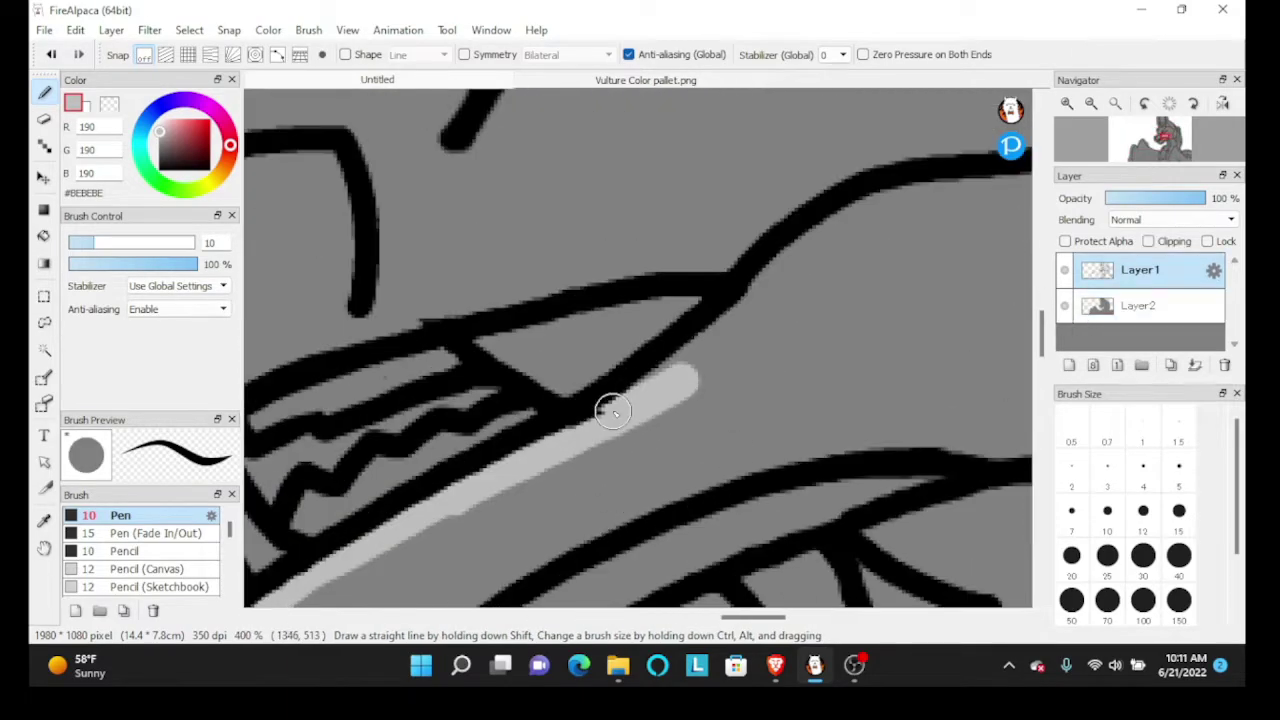
scroll(606, 408, "up", 2)
left_click(45, 120)
scroll(517, 429, "down", 2)
scroll(440, 451, "up", 3)
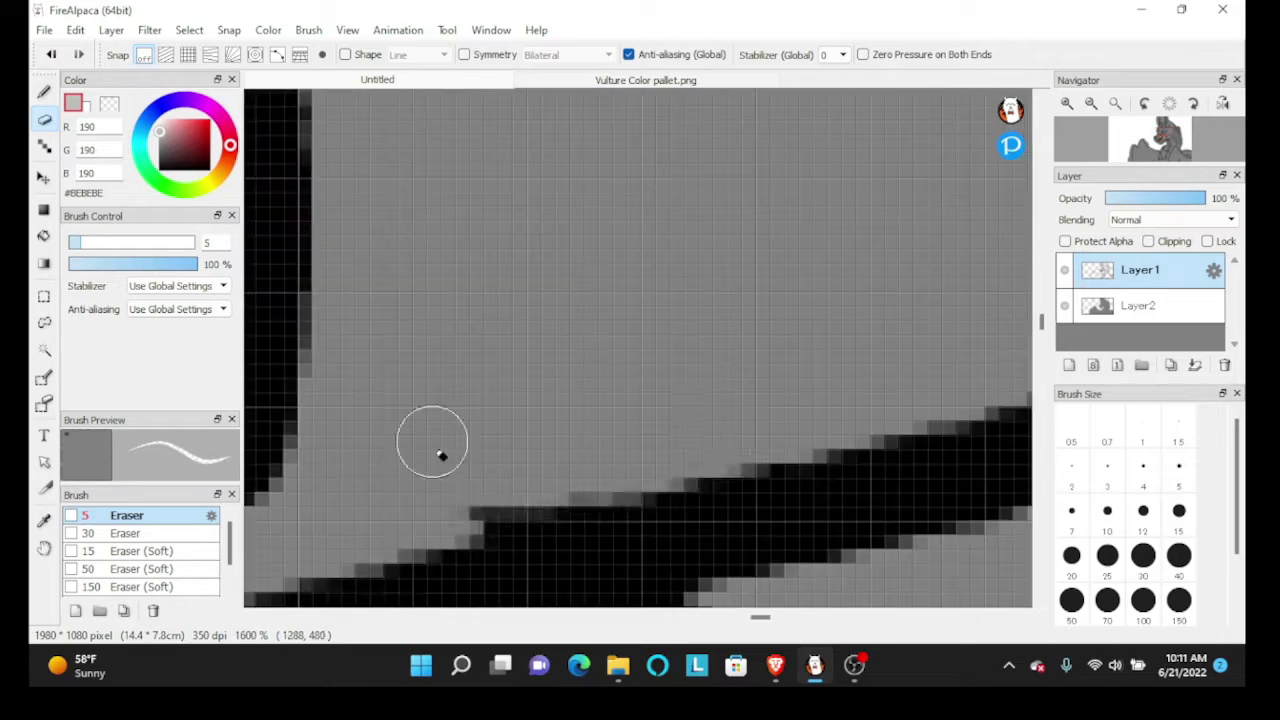
scroll(711, 397, "down", 3)
scroll(694, 391, "up", 2)
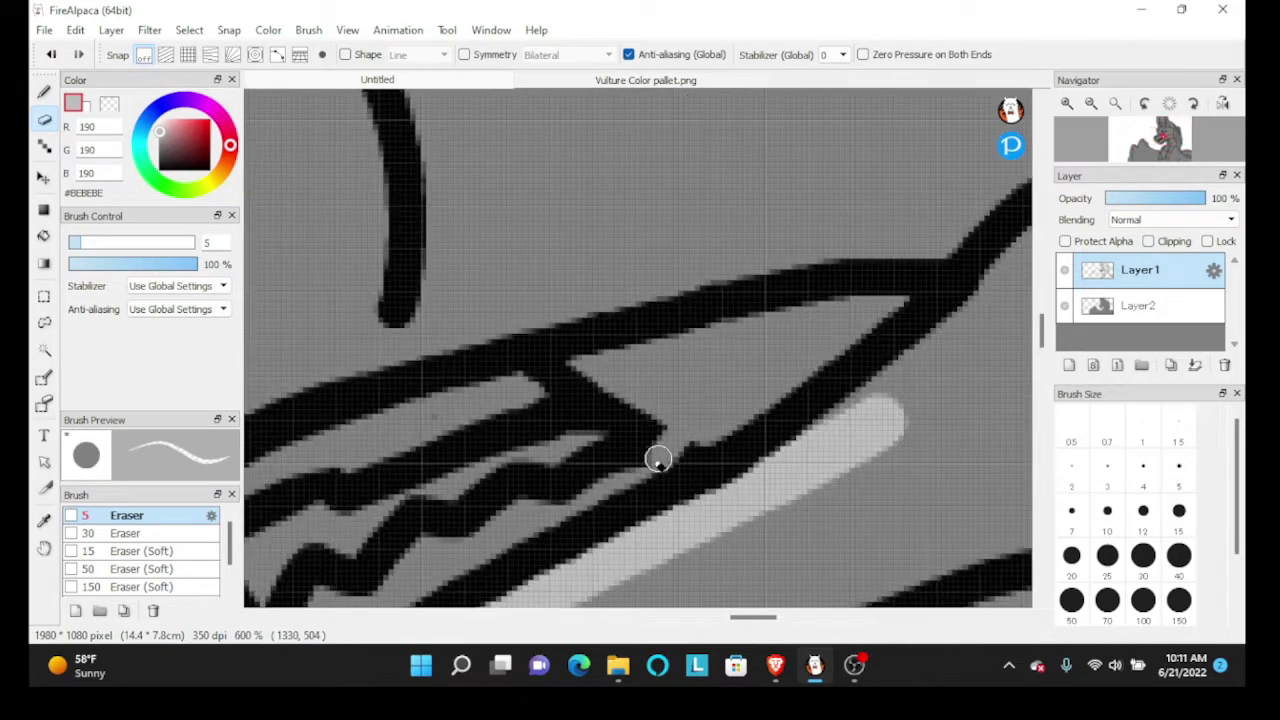
scroll(530, 384, "down", 1)
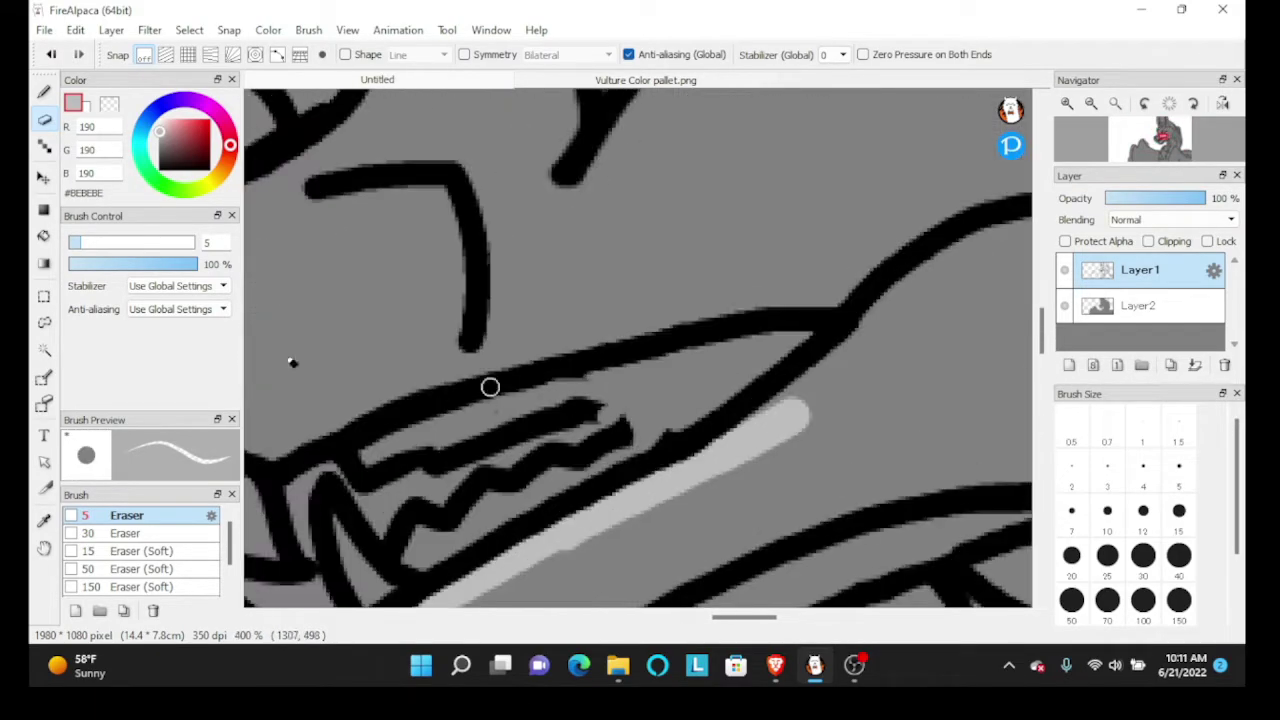
Redraw the inner mouth lines to the mouth corner on Layer1 with a black Pen at size 7
left_click(44, 91)
left_click(1143, 470)
scroll(535, 418, "up", 2)
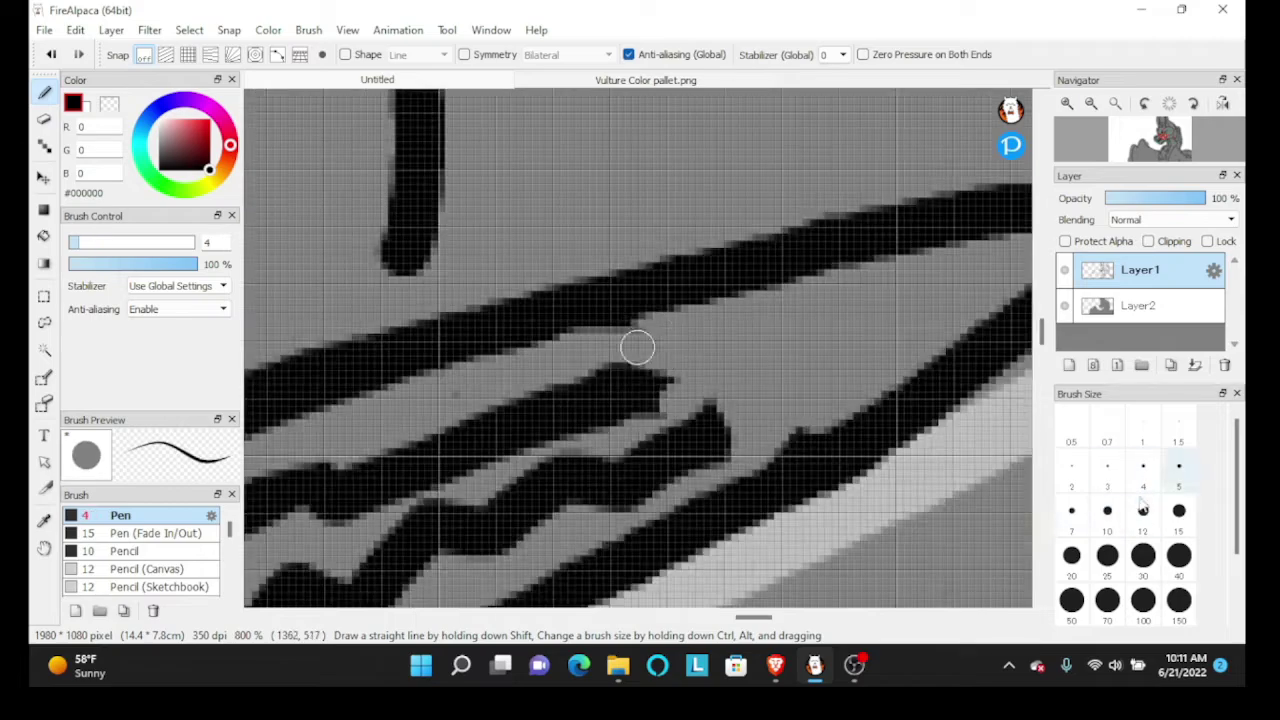
left_click(1072, 515)
mouse_move(594, 394)
left_mouse_down()
mouse_move(938, 255)
mouse_move(1006, 256)
left_mouse_up()
mouse_move(715, 405)
left_mouse_down()
mouse_move(737, 442)
mouse_move(1012, 262)
left_mouse_up()
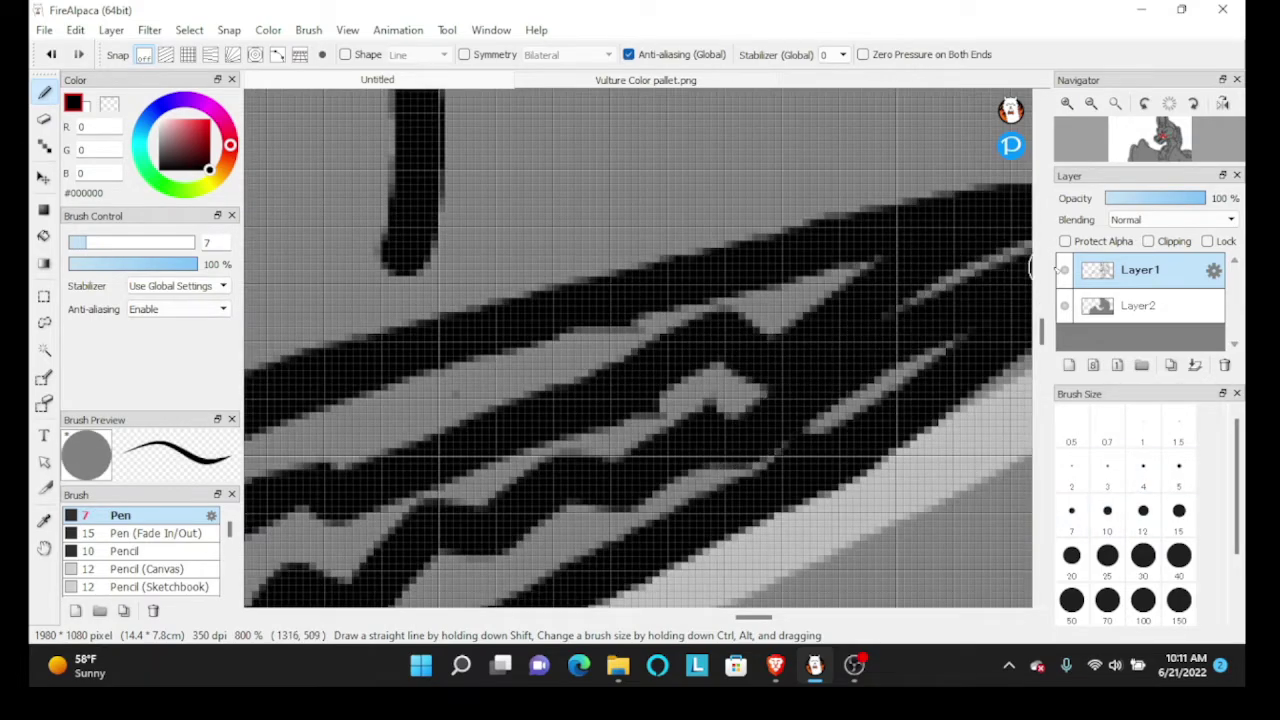
scroll(812, 352, "down", 7)
scroll(812, 352, "up", 1)
Extend the light gray #BEBEBE border past the mouth corner on Layer2
left_click(1177, 315)
scroll(797, 343, "up", 3)
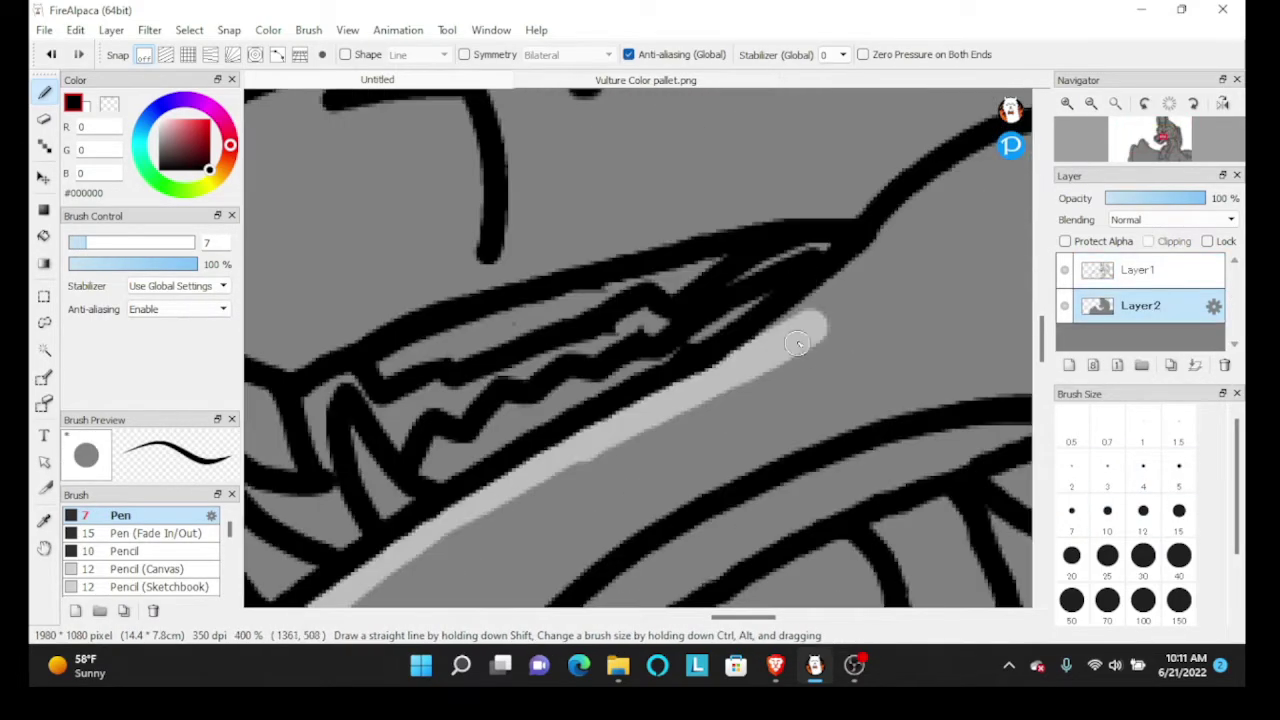
left_click_drag(824, 292, 916, 200)
scroll(880, 280, "down", 3)
scroll(990, 270, "up", 2)
Widen the light gray area along the lower jaw and mouth corner with the Pen at size 15
left_click(1179, 515)
scroll(440, 400, "down", 2)
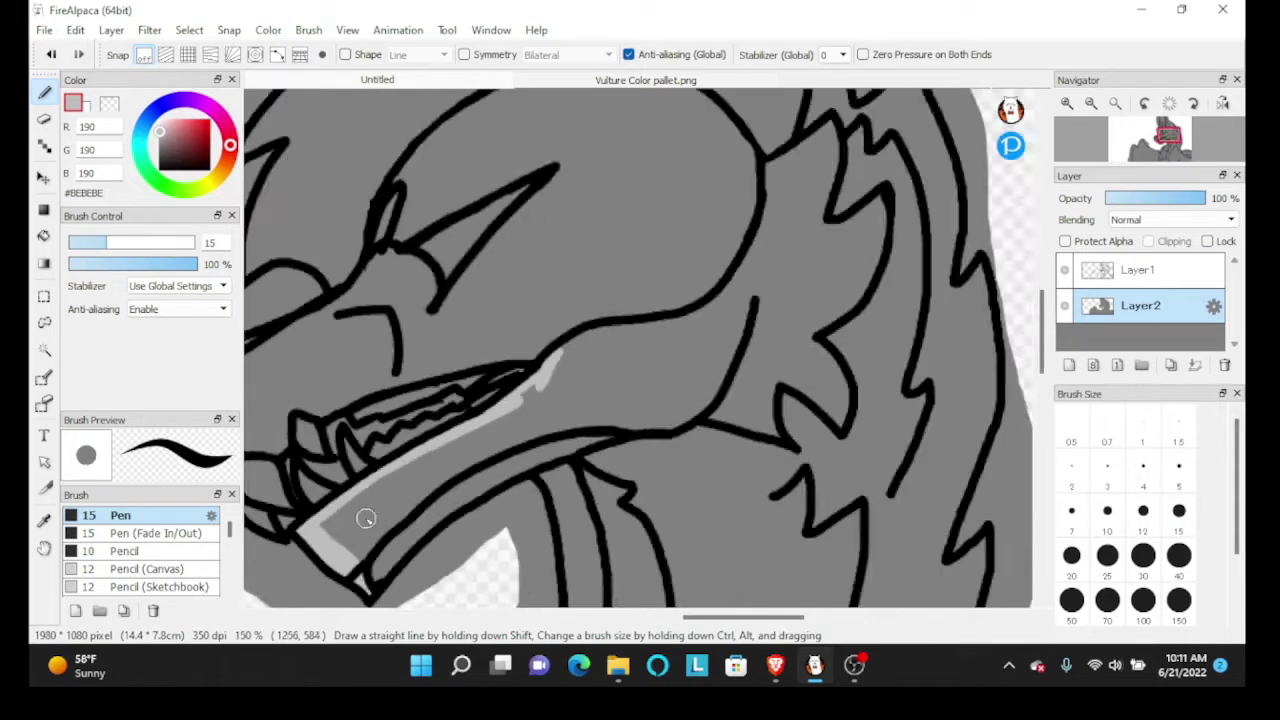
scroll(366, 517, "up", 3)
mouse_move(303, 452)
left_mouse_down()
mouse_move(416, 591)
mouse_move(495, 525)
mouse_move(378, 563)
mouse_move(320, 490)
mouse_move(423, 385)
mouse_move(629, 253)
left_mouse_up()
scroll(630, 252, "down", 3)
scroll(724, 180, "up", 2)
scroll(871, 189, "down", 1)
scroll(938, 193, "up", 1)
left_click_drag(484, 407, 612, 334)
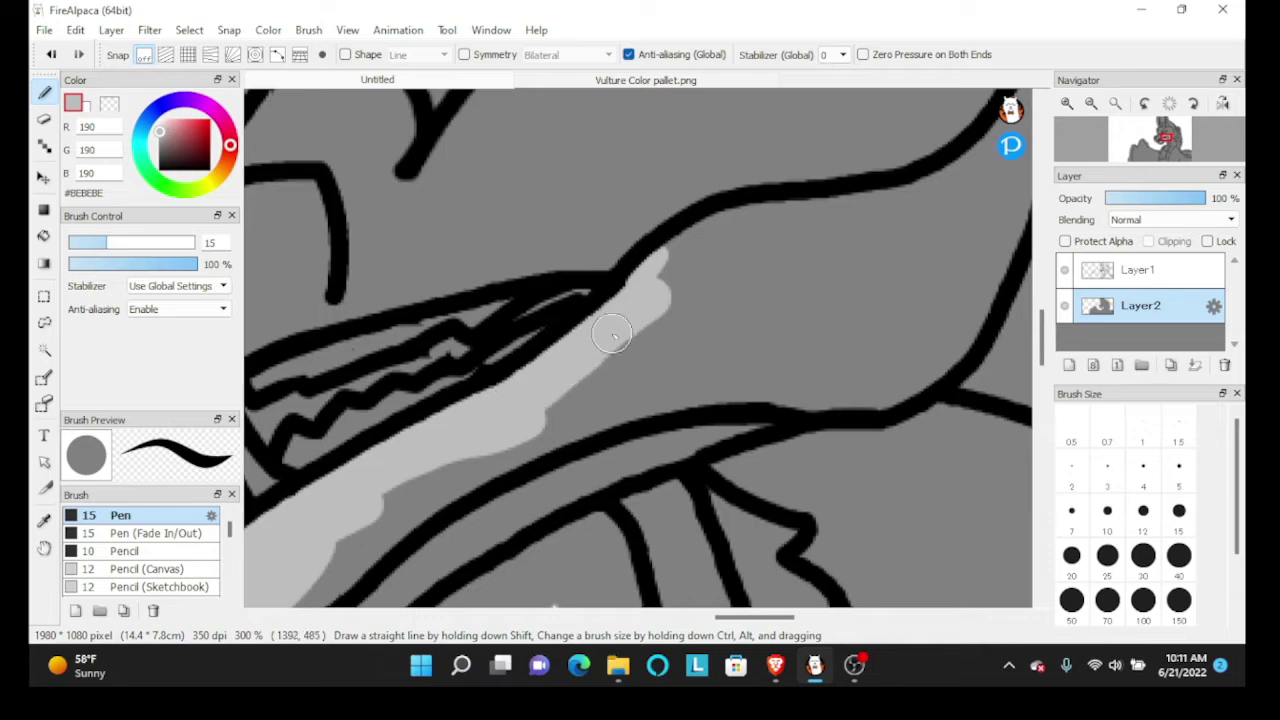
Paint light gray along the cheek line and around the inner edges of the cheek fur tufts
scroll(692, 245, "down", 3)
scroll(669, 400, "up", 2)
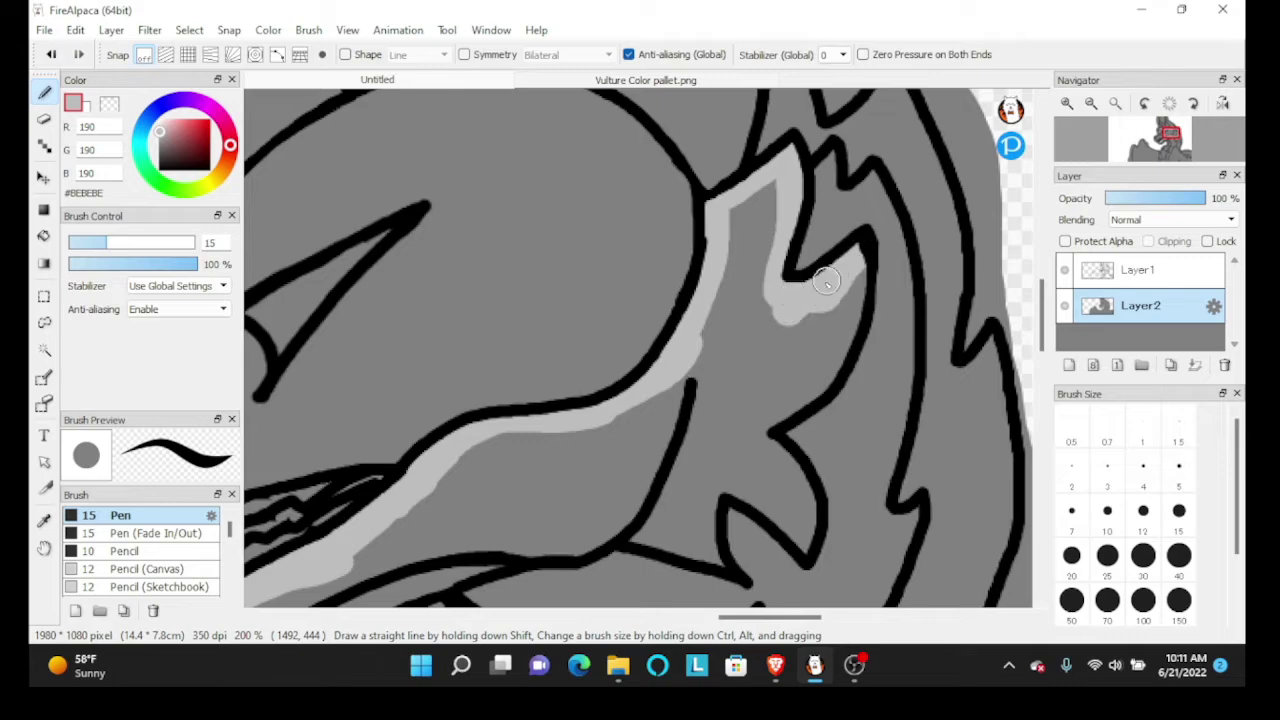
mouse_move(850, 314)
left_mouse_down()
mouse_move(825, 370)
mouse_move(752, 446)
left_mouse_up()
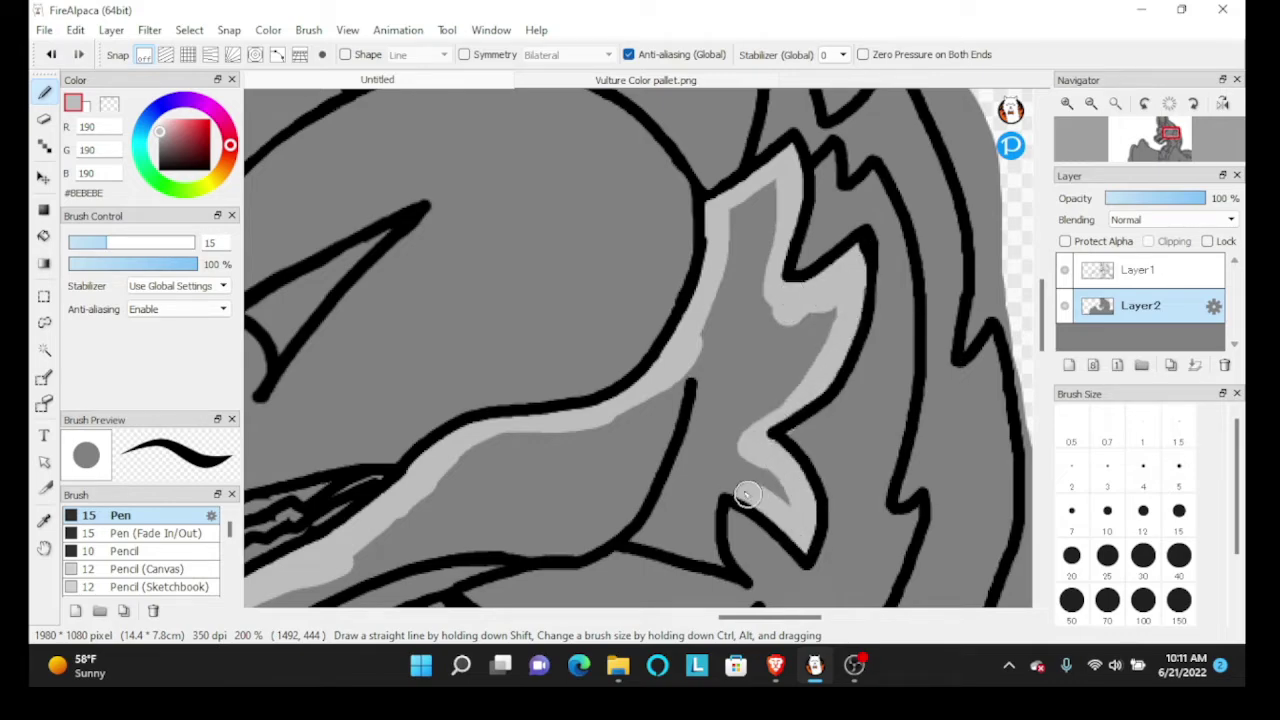
mouse_move(636, 538)
left_mouse_down()
mouse_move(677, 479)
mouse_move(716, 279)
mouse_move(720, 302)
mouse_move(757, 200)
mouse_move(740, 207)
mouse_move(773, 199)
mouse_move(681, 547)
mouse_move(699, 446)
left_mouse_up()
scroll(708, 458, "down", 3)
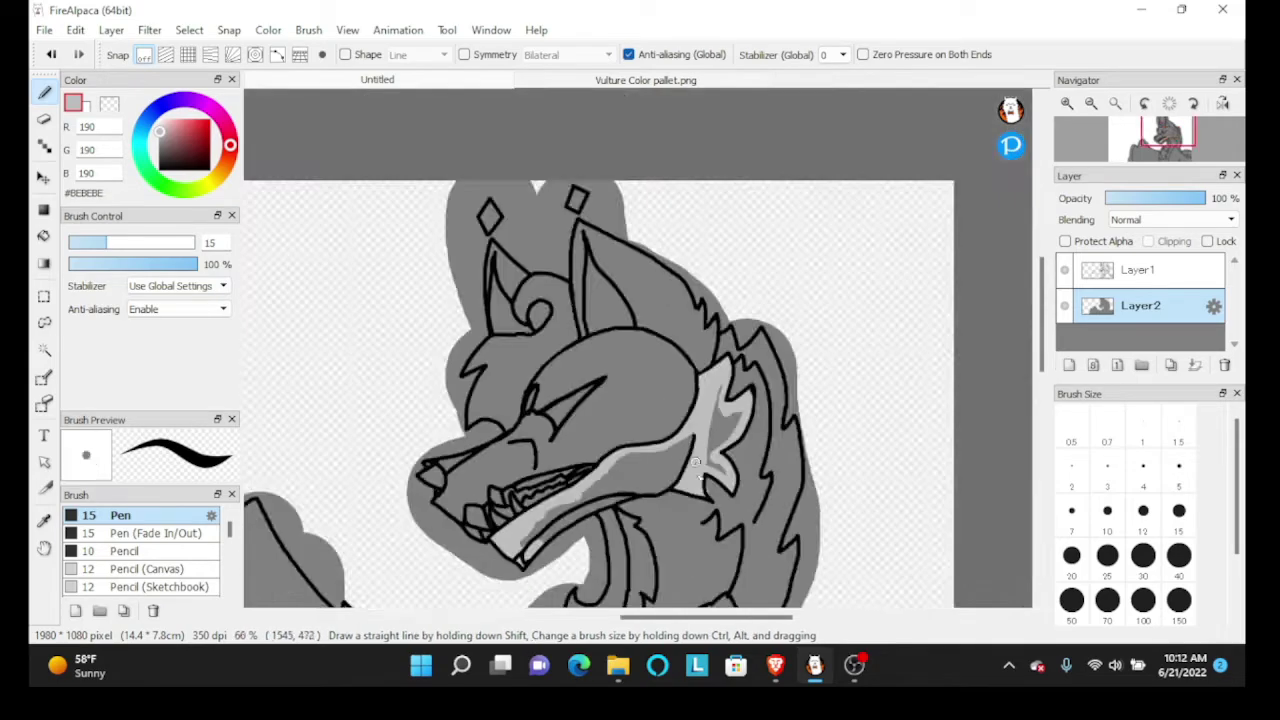
Fill the lower part of the cheek fur with light gray up to its outlines
scroll(722, 496, "up", 6)
right_click(710, 437)
right_click(844, 341)
mouse_move(809, 251)
left_mouse_down()
mouse_move(661, 135)
mouse_move(651, 183)
left_mouse_up()
scroll(686, 262, "down", 4)
scroll(674, 229, "up", 2)
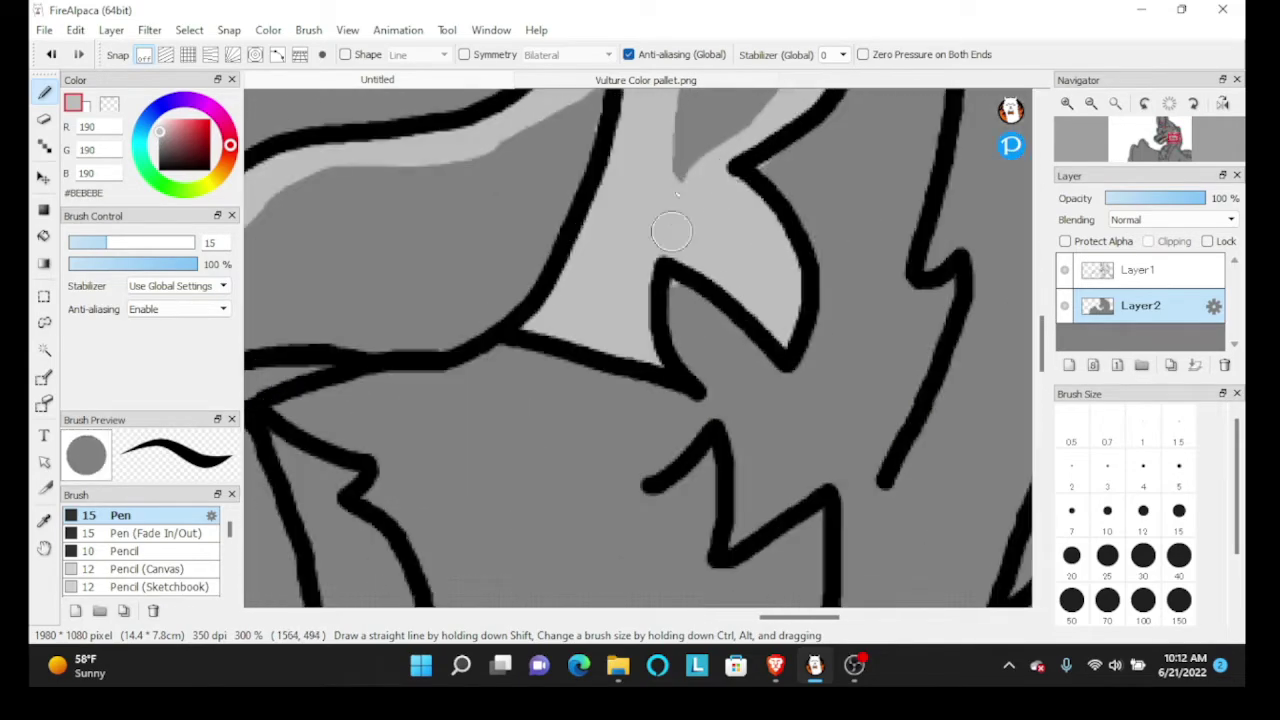
scroll(660, 250, "down", 3)
scroll(654, 228, "up", 3)
Check the palette image again and fill the remaining dark areas of the cheek fur with light gray
left_click(722, 84)
left_click(390, 80)
scroll(670, 372, "down", 1)
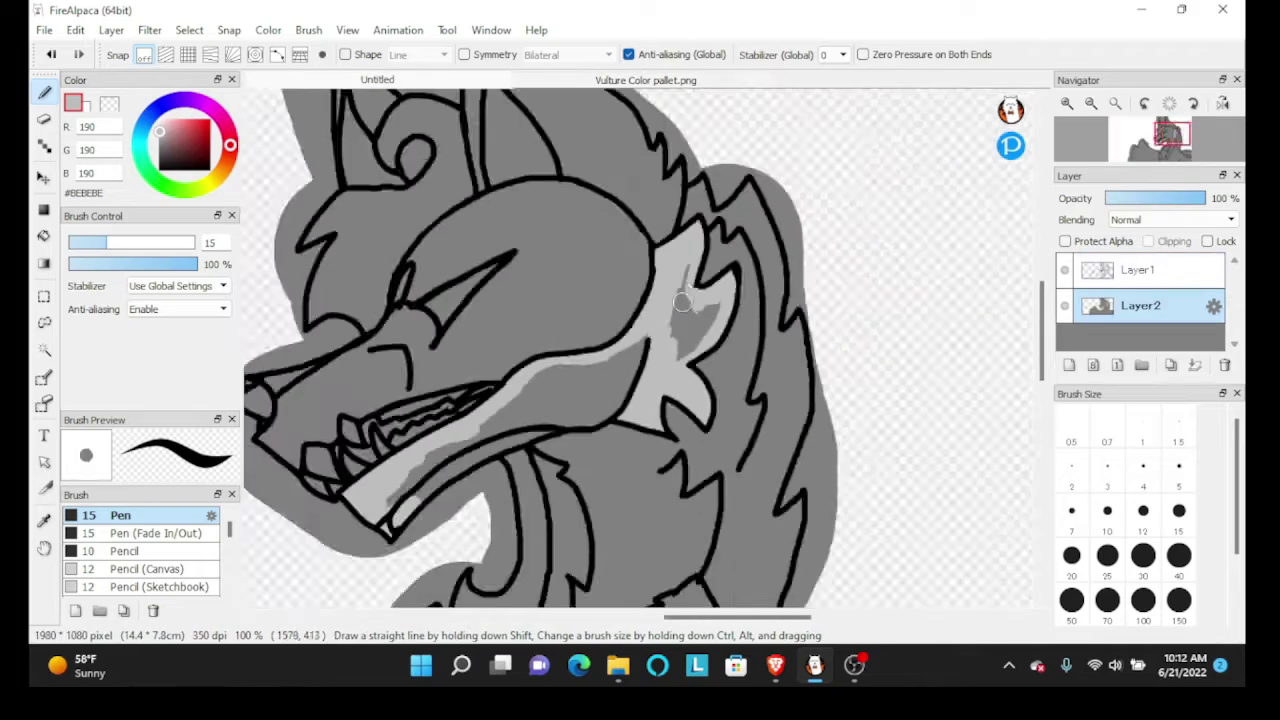
scroll(695, 330, "up", 1)
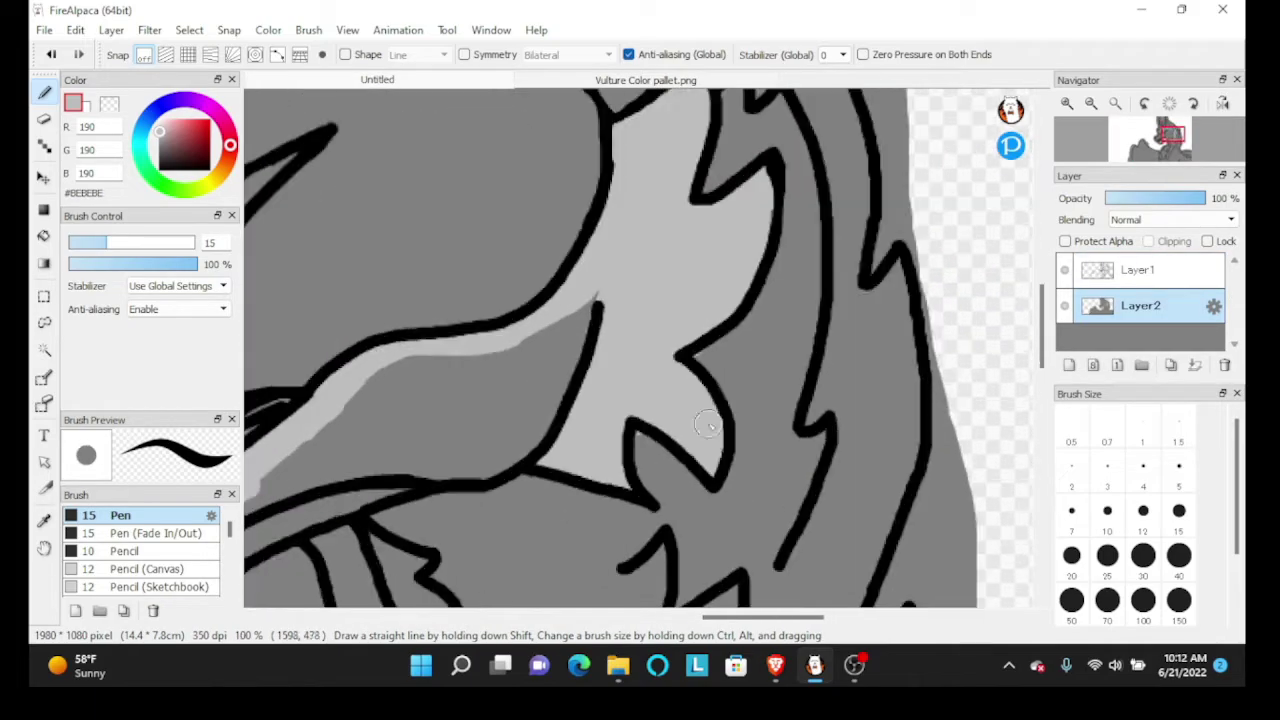
scroll(640, 463, "up", 1)
scroll(657, 446, "up", 2)
left_click(649, 403)
right_click(662, 316)
scroll(662, 325, "down", 5)
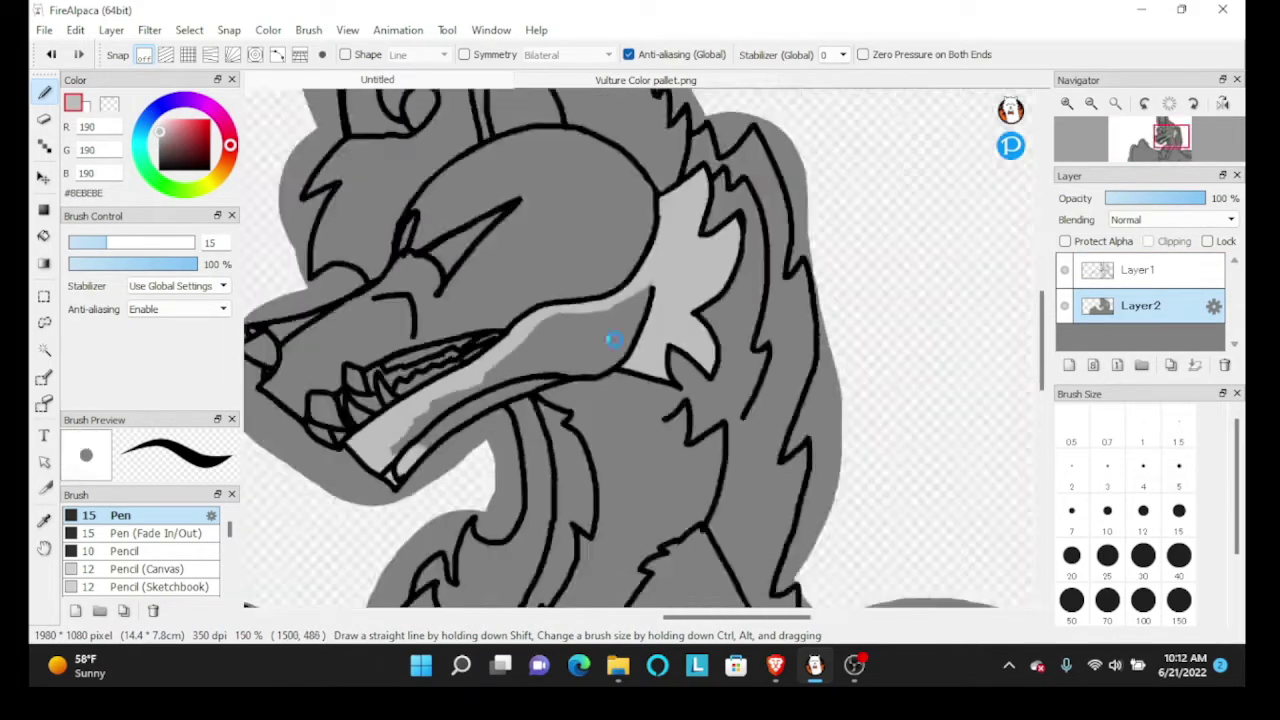
Fill the front of the lower jaw and the narrow strip beneath it with light gray
scroll(400, 360, "up", 5)
scroll(578, 245, "down", 2)
mouse_move(457, 514)
left_mouse_down()
mouse_move(601, 356)
mouse_move(683, 300)
mouse_move(555, 425)
mouse_move(530, 486)
mouse_move(800, 316)
left_mouse_up()
mouse_move(617, 390)
left_mouse_down()
mouse_move(918, 184)
mouse_move(789, 310)
mouse_move(908, 275)
left_mouse_up()
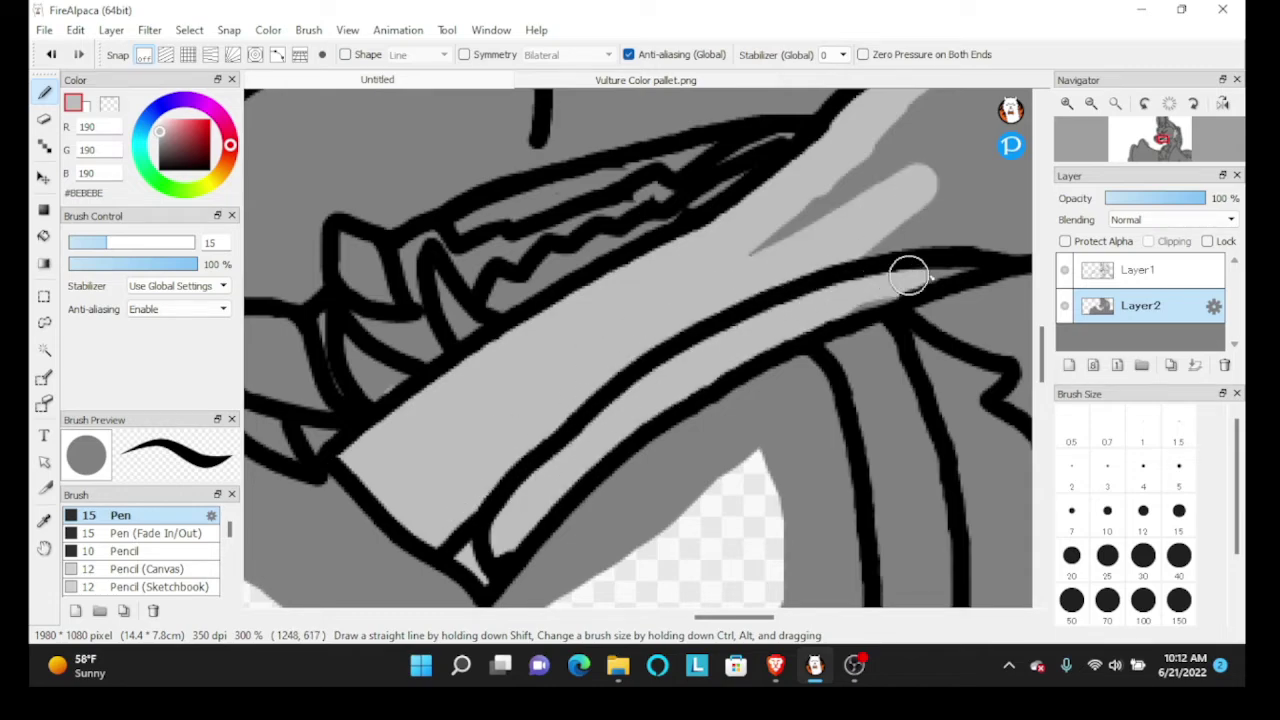
scroll(569, 333, "down", 2)
Fill the remaining dark area at the back of the jaw with light gray
mouse_move(468, 425)
left_mouse_down()
mouse_move(633, 305)
mouse_move(633, 316)
mouse_move(811, 230)
left_mouse_up()
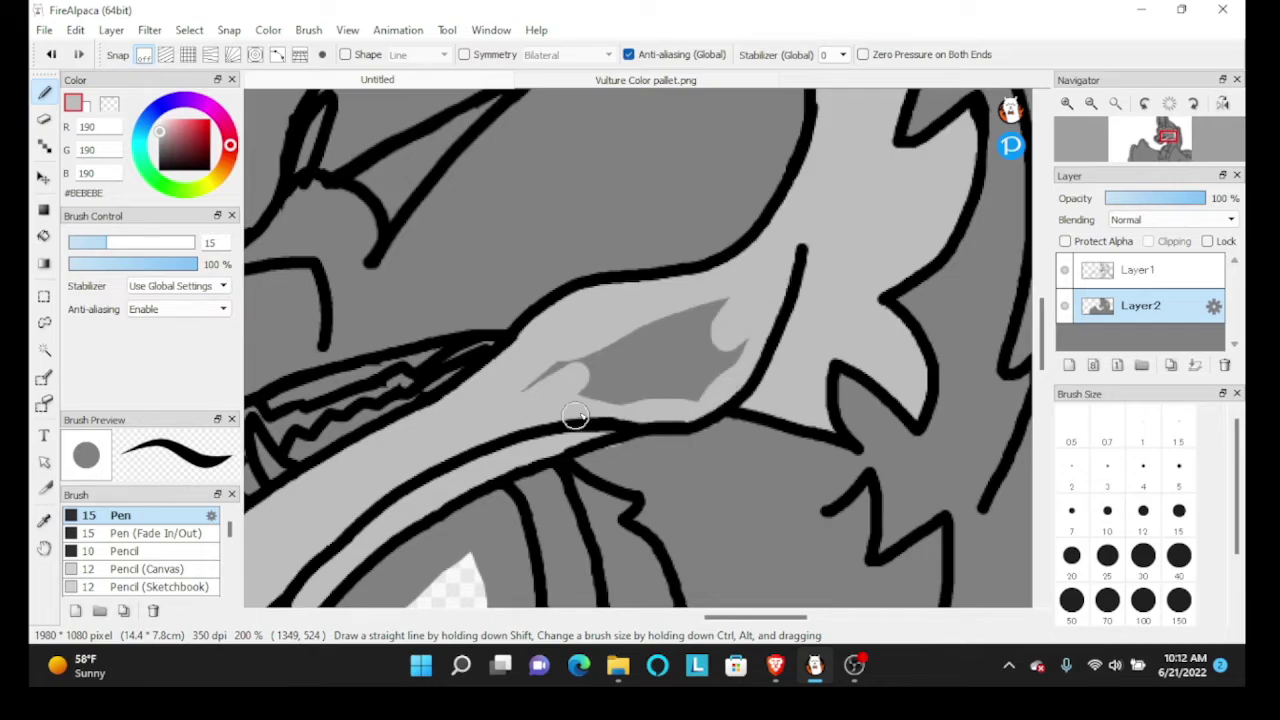
left_click_drag(537, 396, 655, 343)
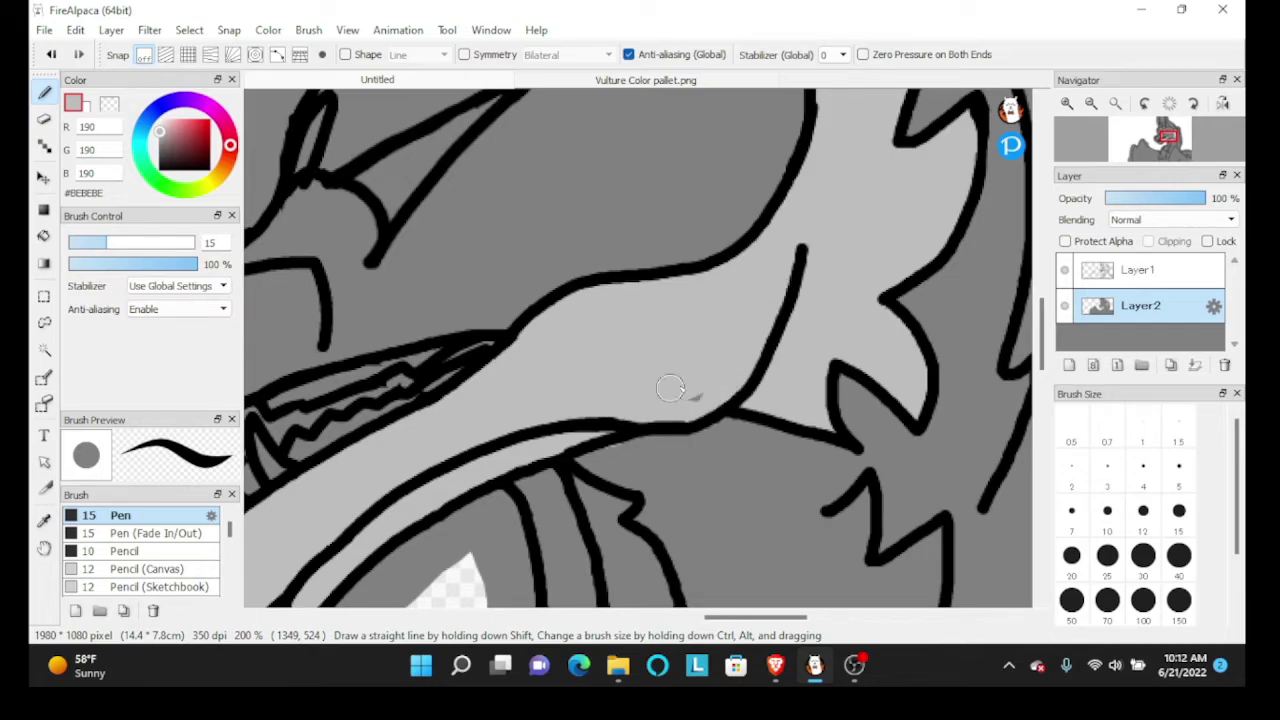
scroll(670, 388, "down", 2)
scroll(670, 395, "up", 6)
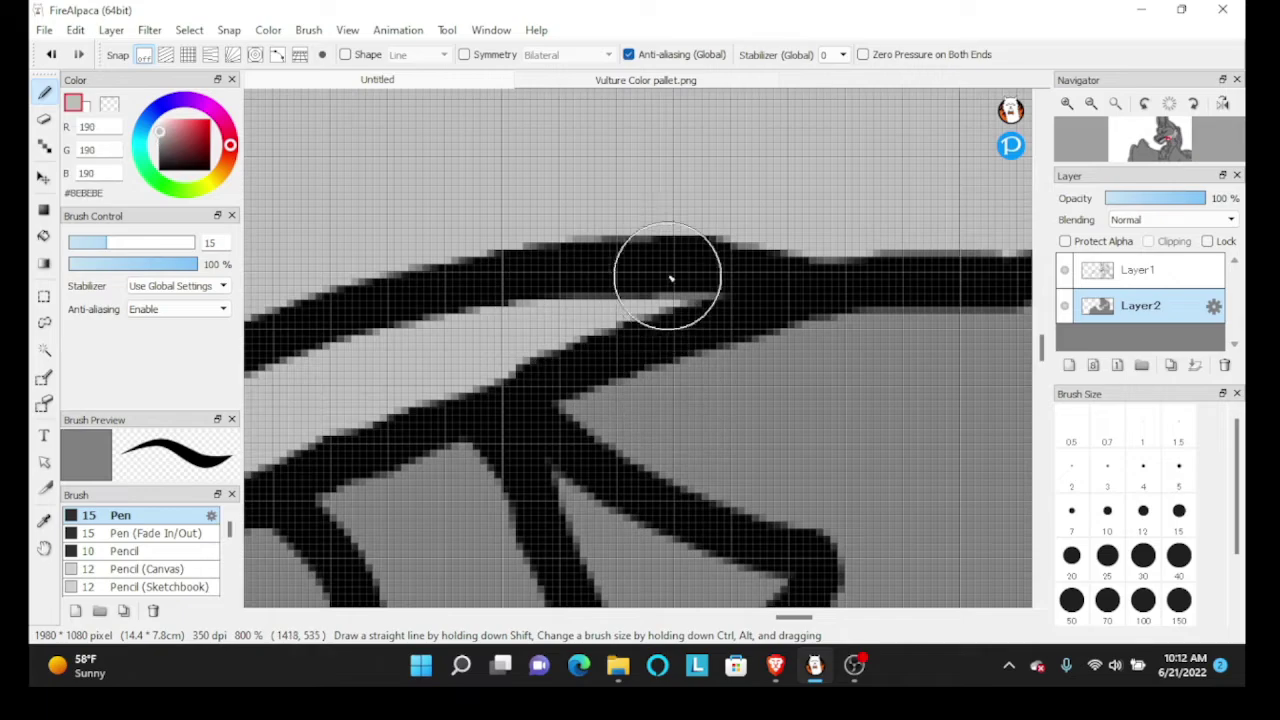
Start the throat band with a light gray stroke running down from beneath the jaw
scroll(670, 280, "down", 5)
scroll(663, 225, "up", 4)
mouse_move(594, 223)
left_mouse_down()
mouse_move(645, 207)
mouse_move(678, 282)
mouse_move(700, 455)
left_mouse_up()
scroll(700, 455, "down", 5)
scroll(670, 268, "up", 3)
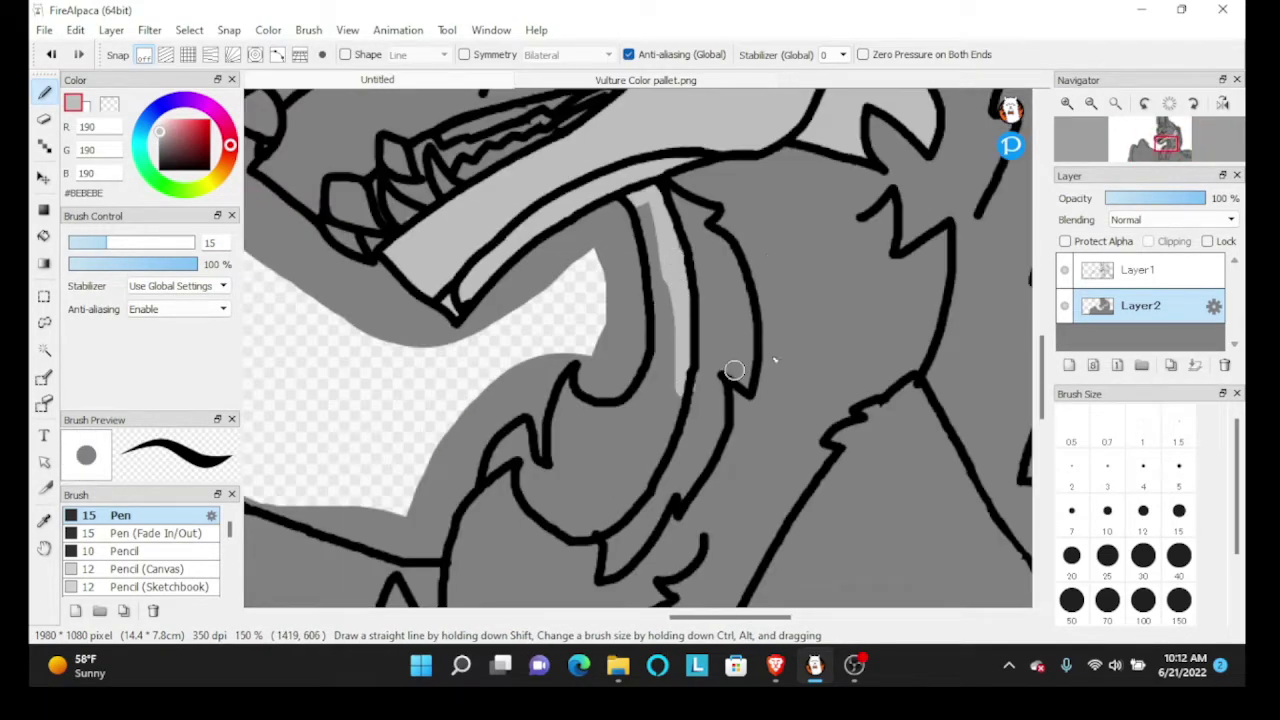
Erase the rough bump on the throat band's lower outline on Layer1 with the size 5 Eraser
scroll(734, 370, "down", 3)
scroll(691, 277, "up", 6)
key("e")
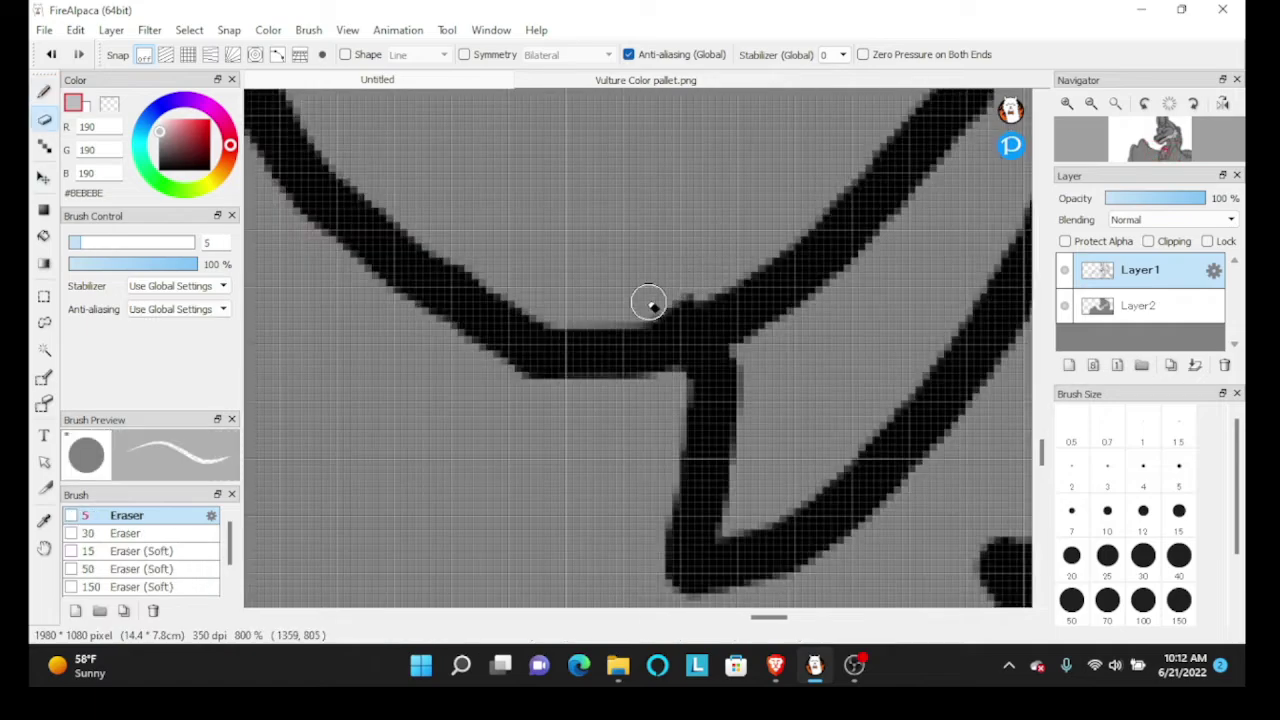
left_click_drag(649, 302, 705, 290)
scroll(700, 290, "down", 6)
scroll(715, 210, "up", 2)
Continue the light gray throat band on Layer2 with the size 15 Pen, following its lower curve into the small front fur tuft
key("b")
left_click(1176, 305)
scroll(778, 287, "down", 2)
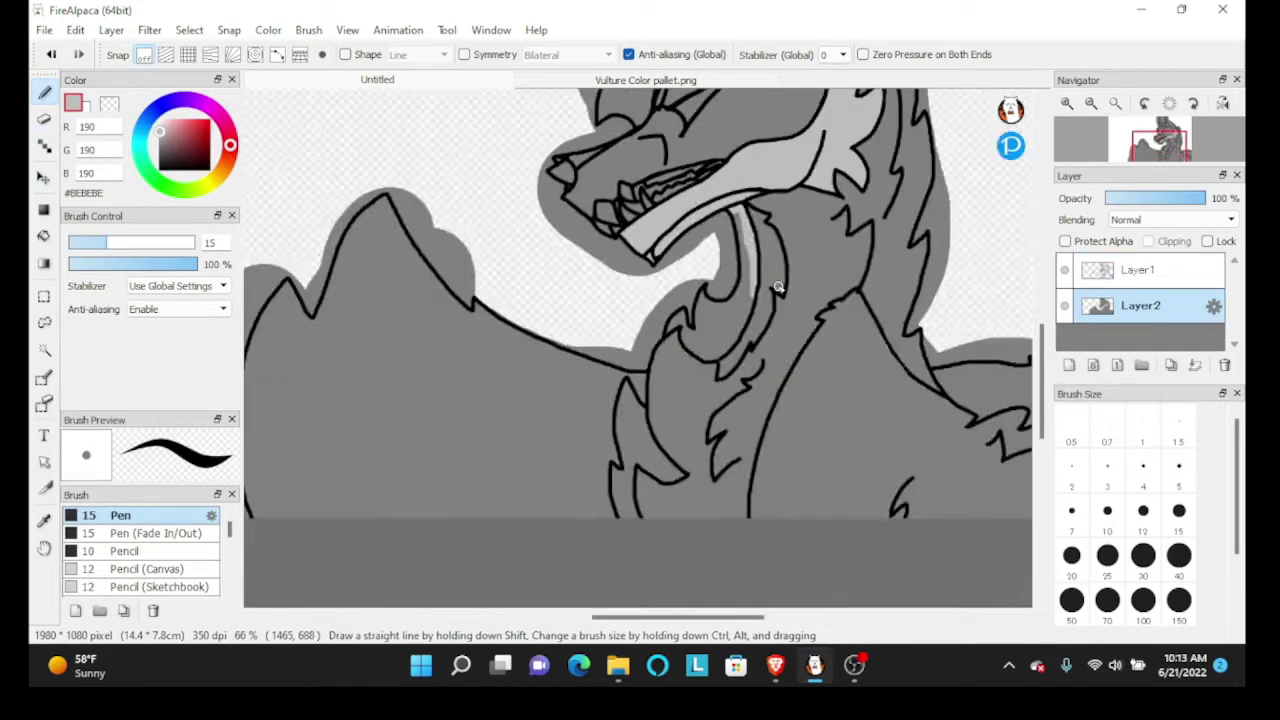
scroll(778, 287, "up", 3)
left_click_drag(704, 293, 720, 386)
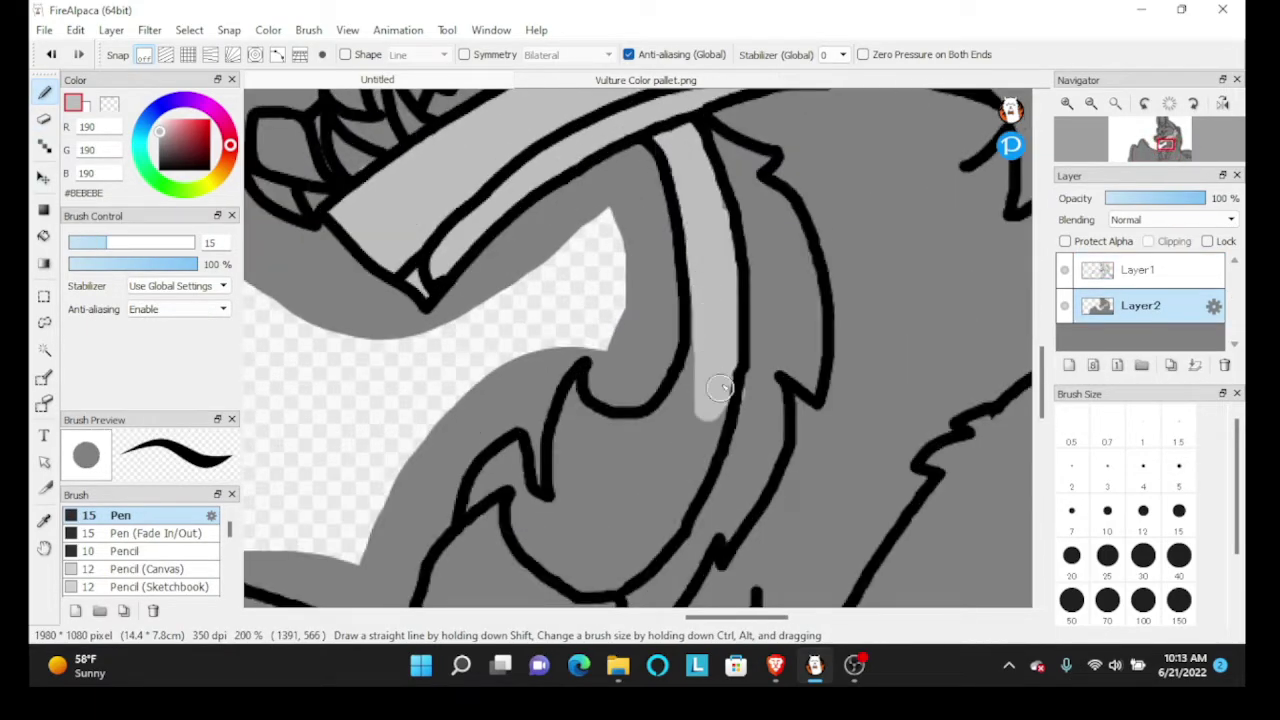
scroll(720, 386, "down", 3)
scroll(690, 460, "up", 3)
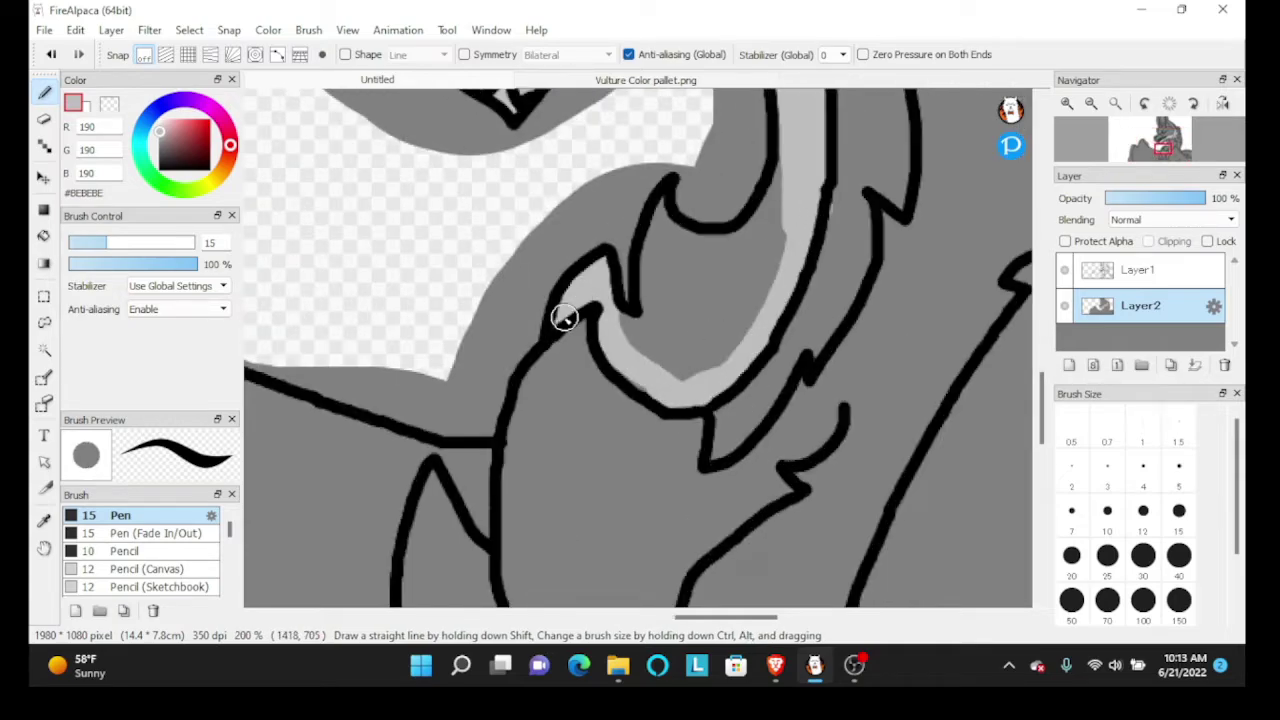
Fill the upper spike and the dark center of the throat patch with light gray
scroll(563, 317, "down", 2)
scroll(621, 259, "up", 2)
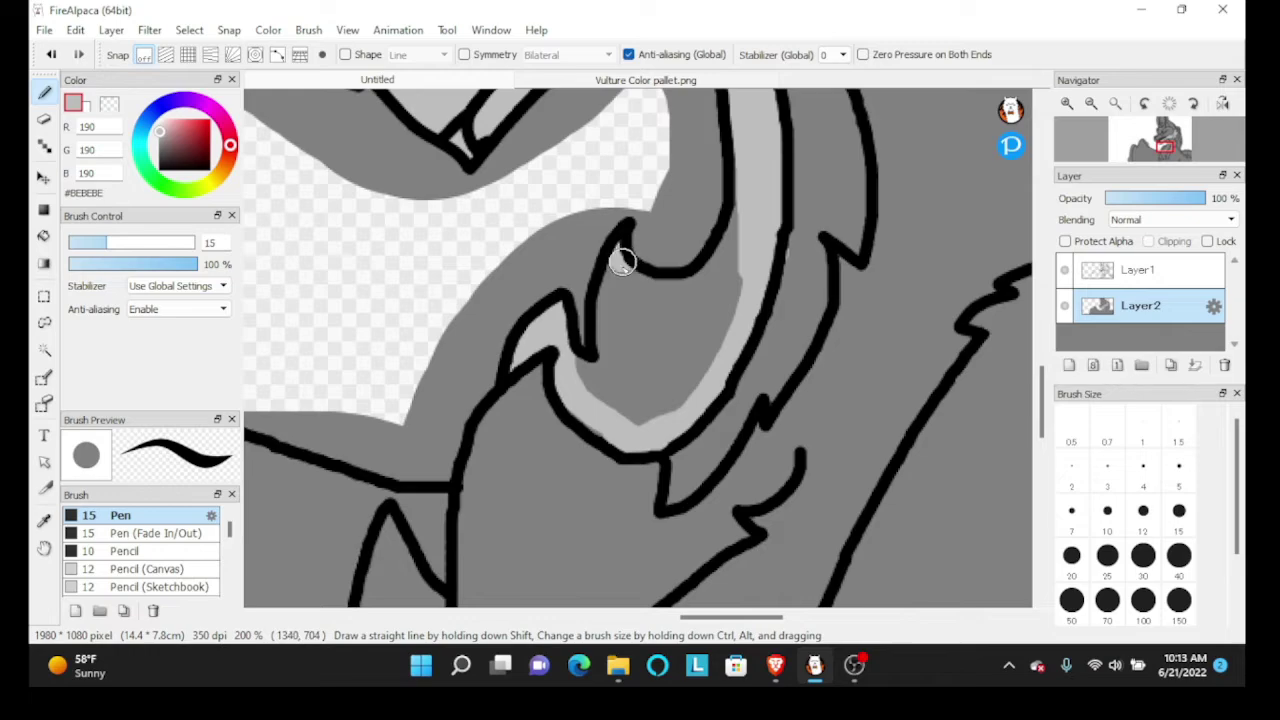
mouse_move(578, 372)
left_mouse_down()
mouse_move(609, 404)
mouse_move(697, 370)
mouse_move(741, 260)
mouse_move(732, 229)
left_mouse_up()
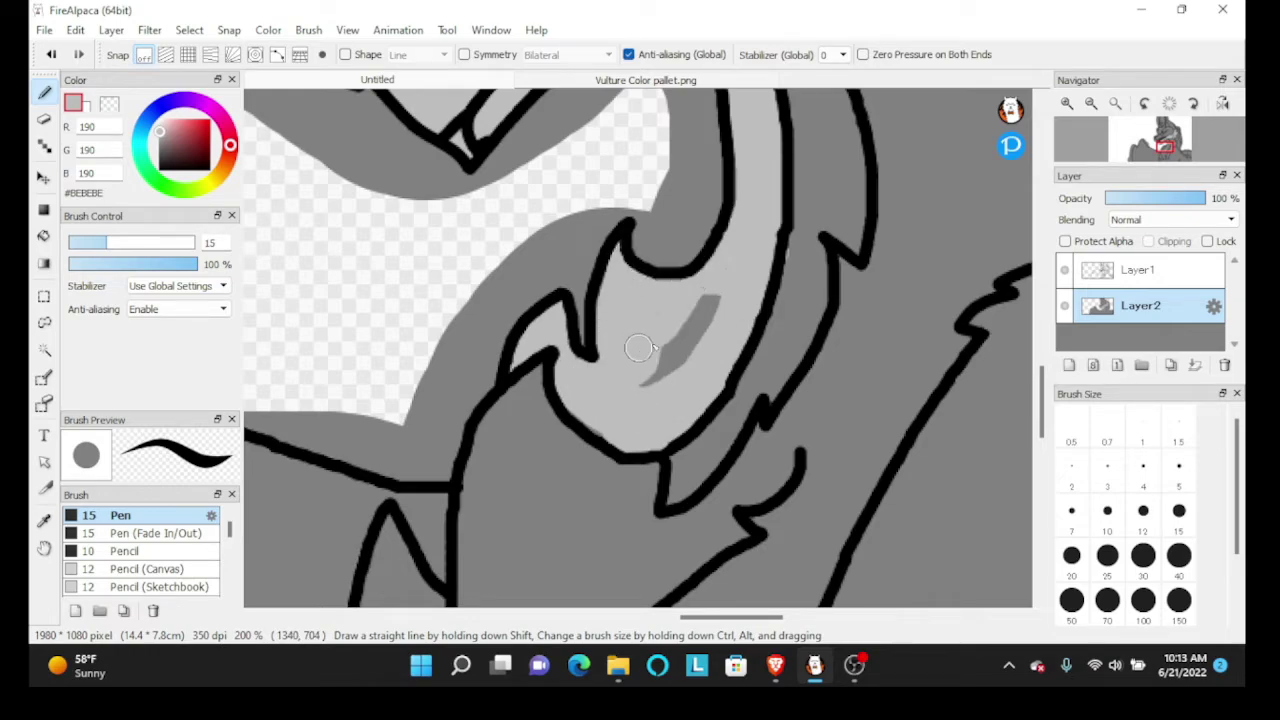
scroll(661, 333, "down", 2)
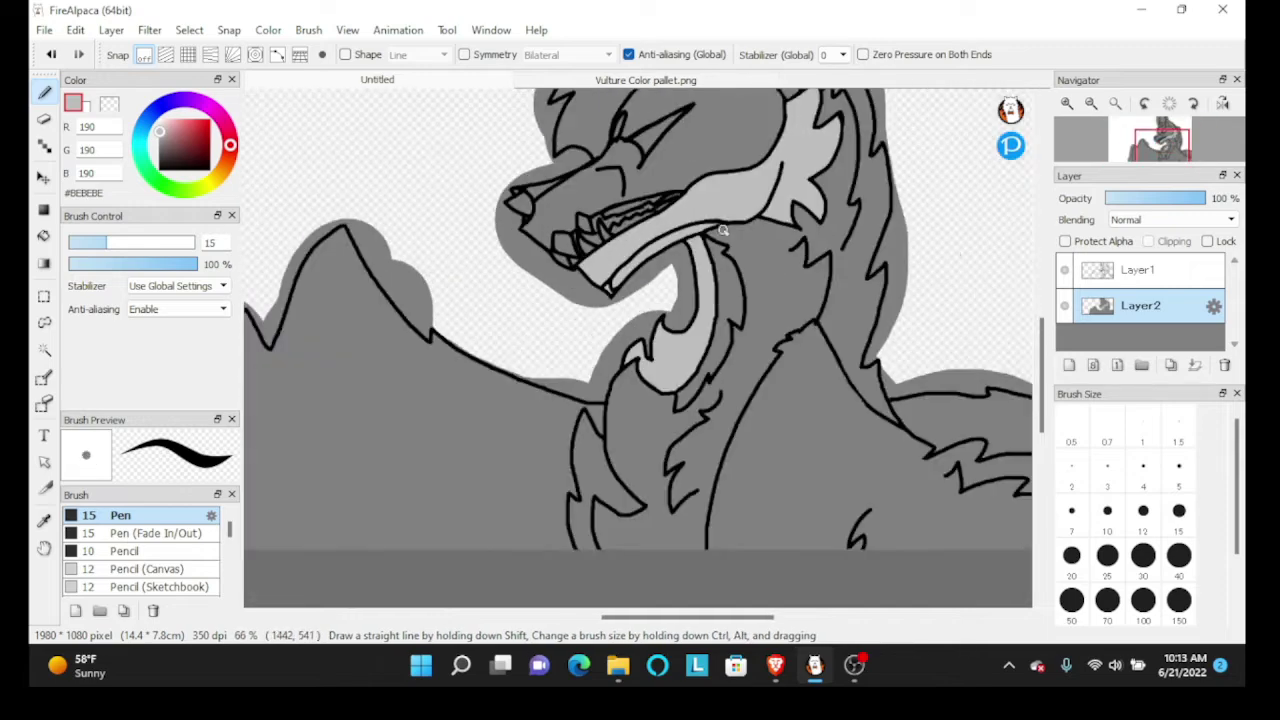
Fill the jagged fur strip behind the throat band with light gray, from the jaw to its lower tip
scroll(694, 209, "up", 3)
mouse_move(694, 209)
left_mouse_down()
mouse_move(737, 233)
mouse_move(768, 475)
left_mouse_up()
mouse_move(745, 238)
left_mouse_down()
mouse_move(811, 374)
mouse_move(812, 560)
mouse_move(777, 344)
left_mouse_up()
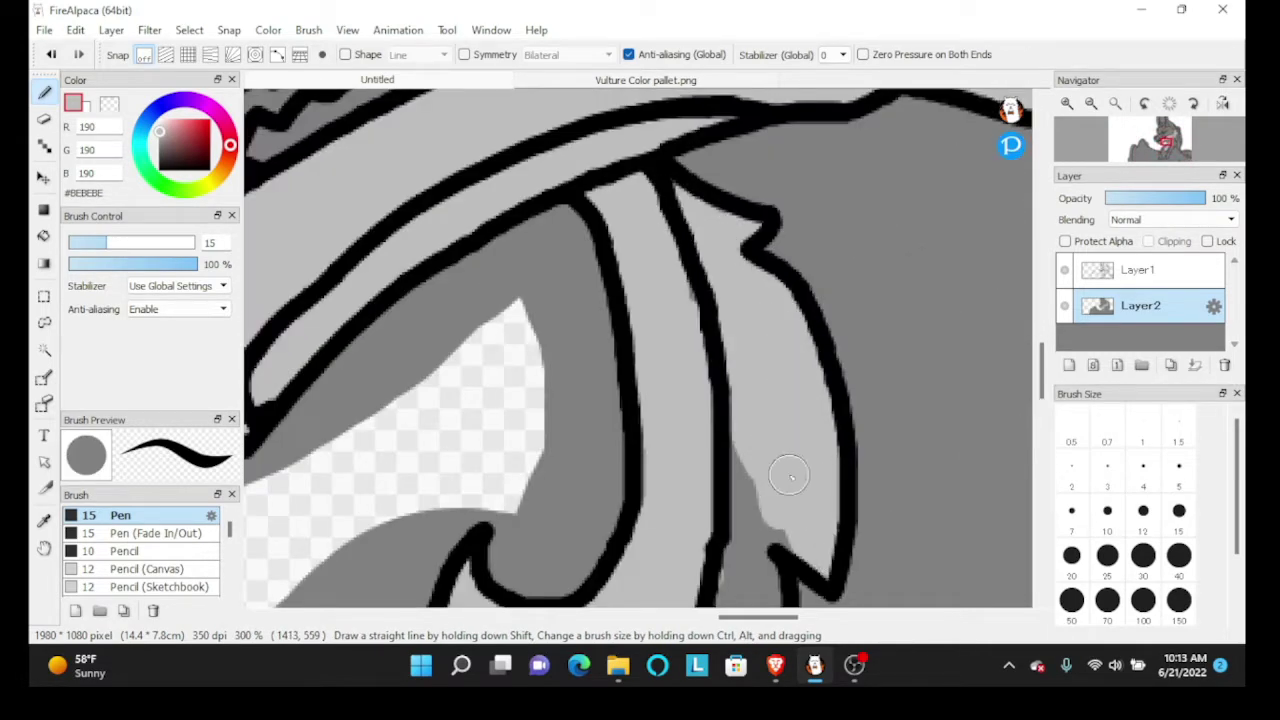
scroll(786, 314, "down", 5)
scroll(783, 340, "up", 4)
mouse_move(769, 199)
left_mouse_down()
mouse_move(755, 324)
mouse_move(751, 303)
mouse_move(696, 441)
mouse_move(633, 517)
mouse_move(772, 328)
left_mouse_up()
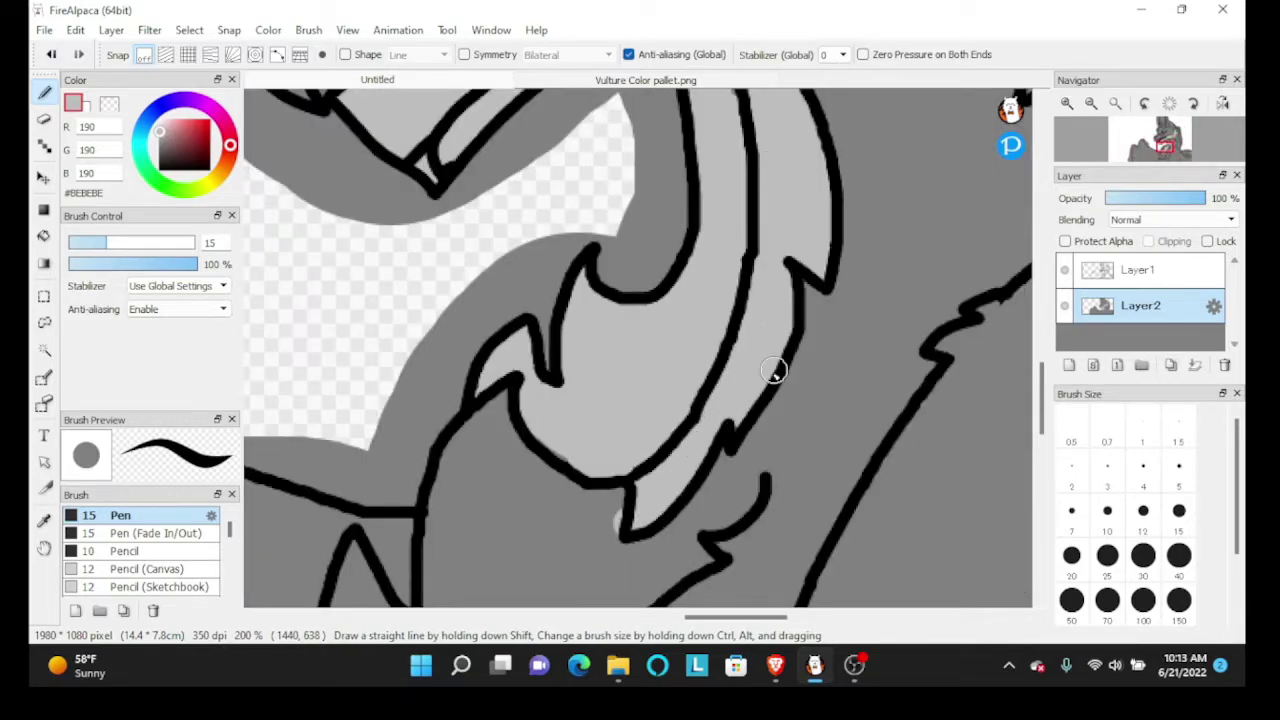
Sample the base gray and cover the light gray spill outside the fur strip's lower tip
scroll(592, 566, "up", 3)
right_click(686, 480)
left_click_drag(686, 480, 697, 390)
scroll(680, 390, "down", 4)
scroll(785, 341, "up", 1)
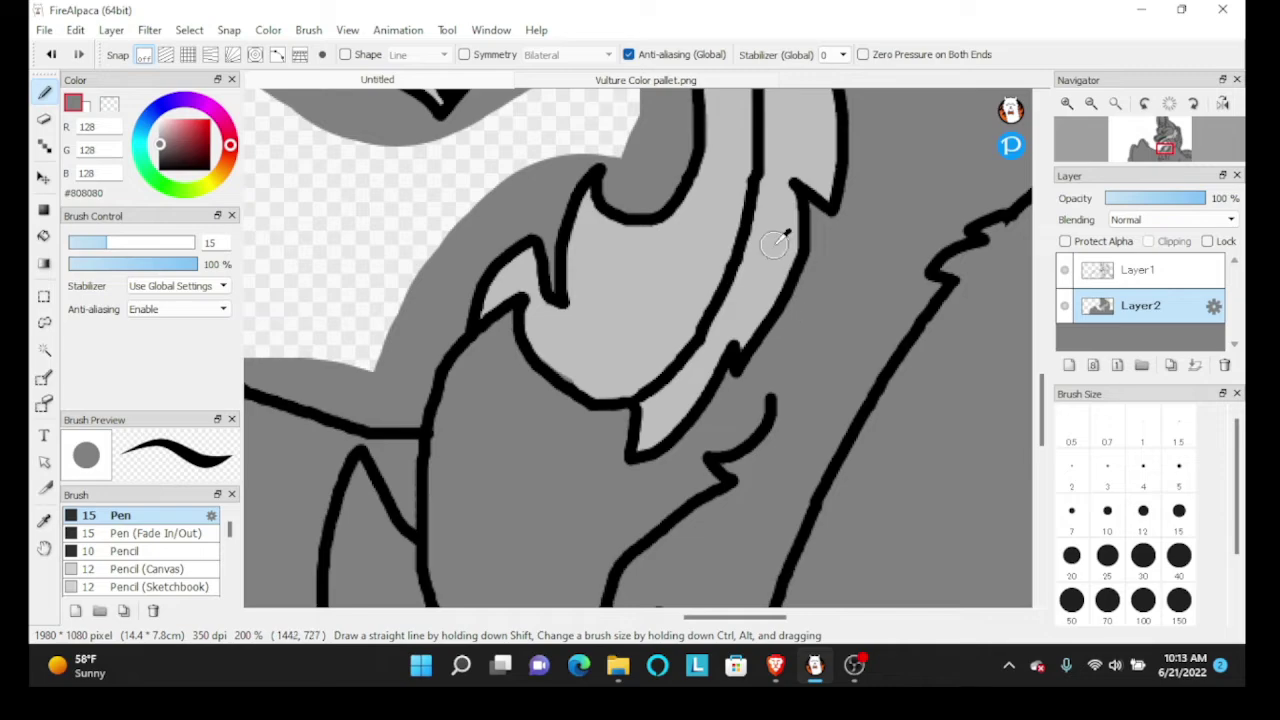
Sample the light gray and paint the outer edge and lower stem of the chest fur tuft
right_click(774, 244)
scroll(774, 244, "down", 3)
scroll(646, 340, "up", 4)
mouse_move(654, 256)
left_mouse_down()
mouse_move(568, 142)
mouse_move(568, 437)
mouse_move(599, 508)
left_mouse_up()
scroll(600, 370, "down", 3)
scroll(586, 431, "up", 3)
mouse_move(614, 258)
left_mouse_down()
mouse_move(620, 486)
mouse_move(640, 417)
left_mouse_up()
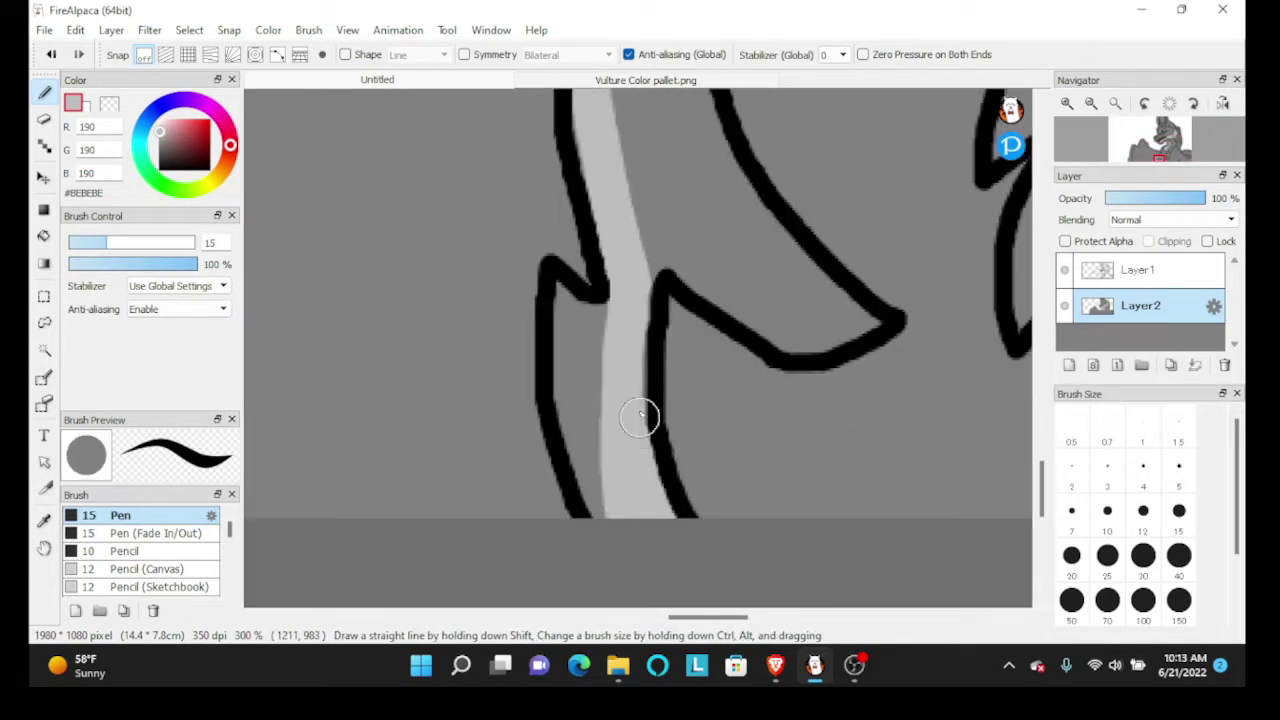
left_click_drag(614, 341, 582, 459)
scroll(628, 488, "down", 3)
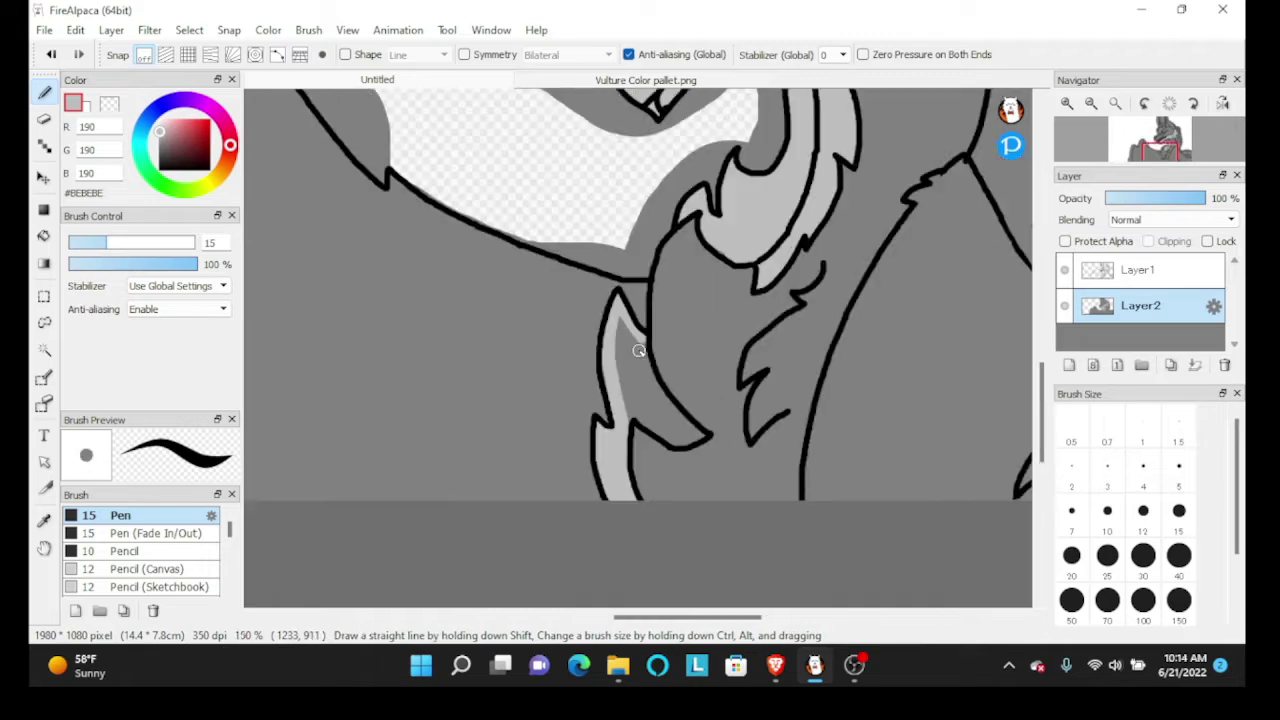
Fill the inner edge, pointed tip and remaining dark center of the chest tuft with light gray
scroll(646, 410, "up", 2)
mouse_move(630, 258)
left_mouse_down()
mouse_move(643, 318)
mouse_move(710, 432)
left_mouse_up()
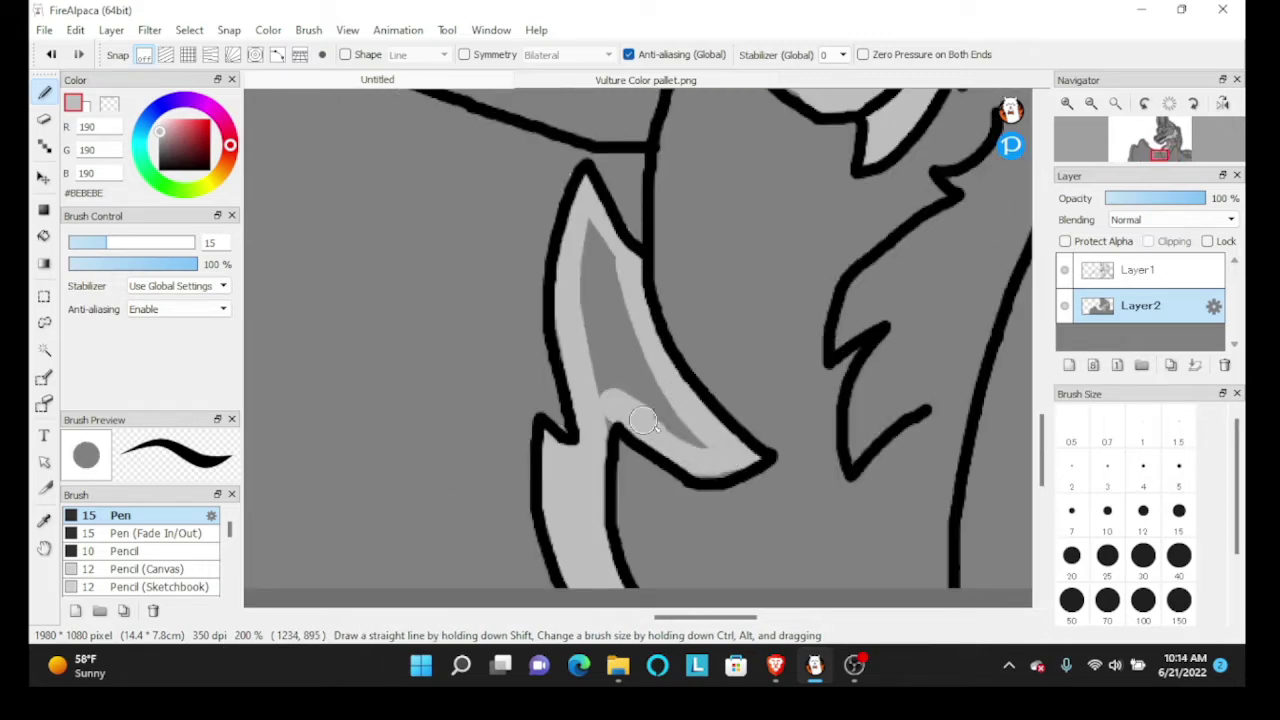
left_click_drag(607, 350, 592, 377)
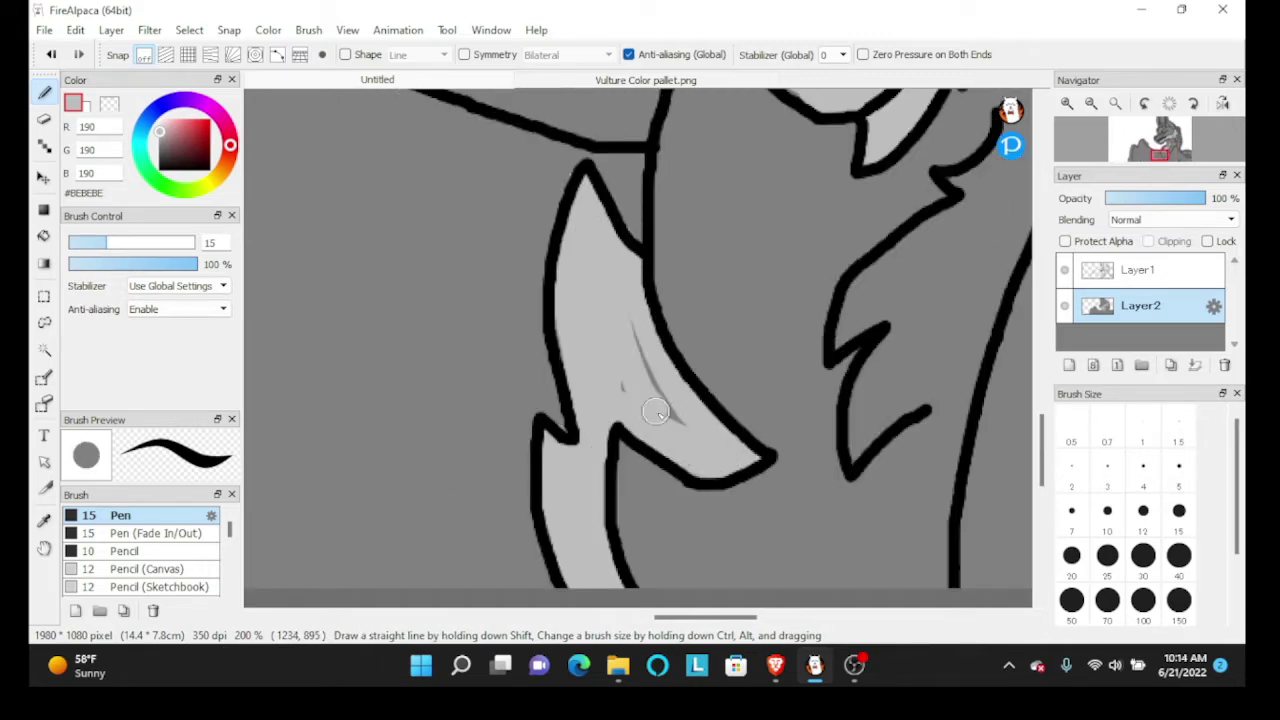
scroll(636, 333, "down", 3)
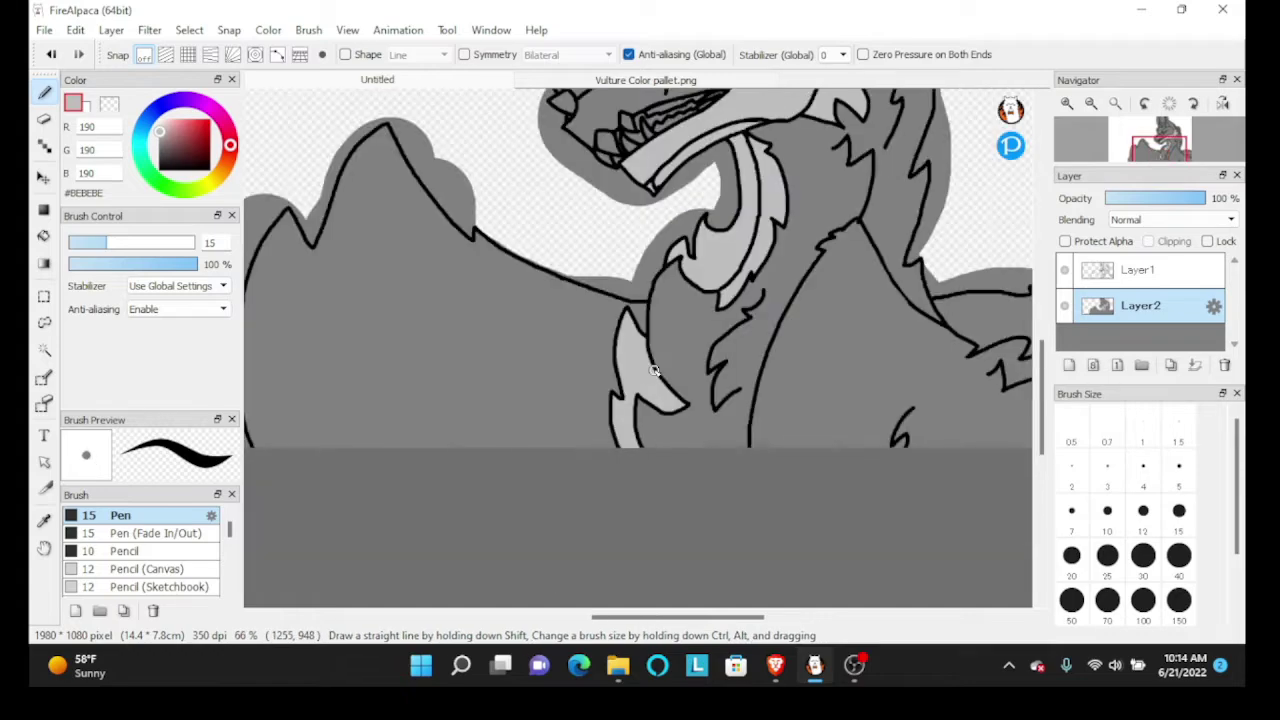
scroll(654, 370, "down", 3)
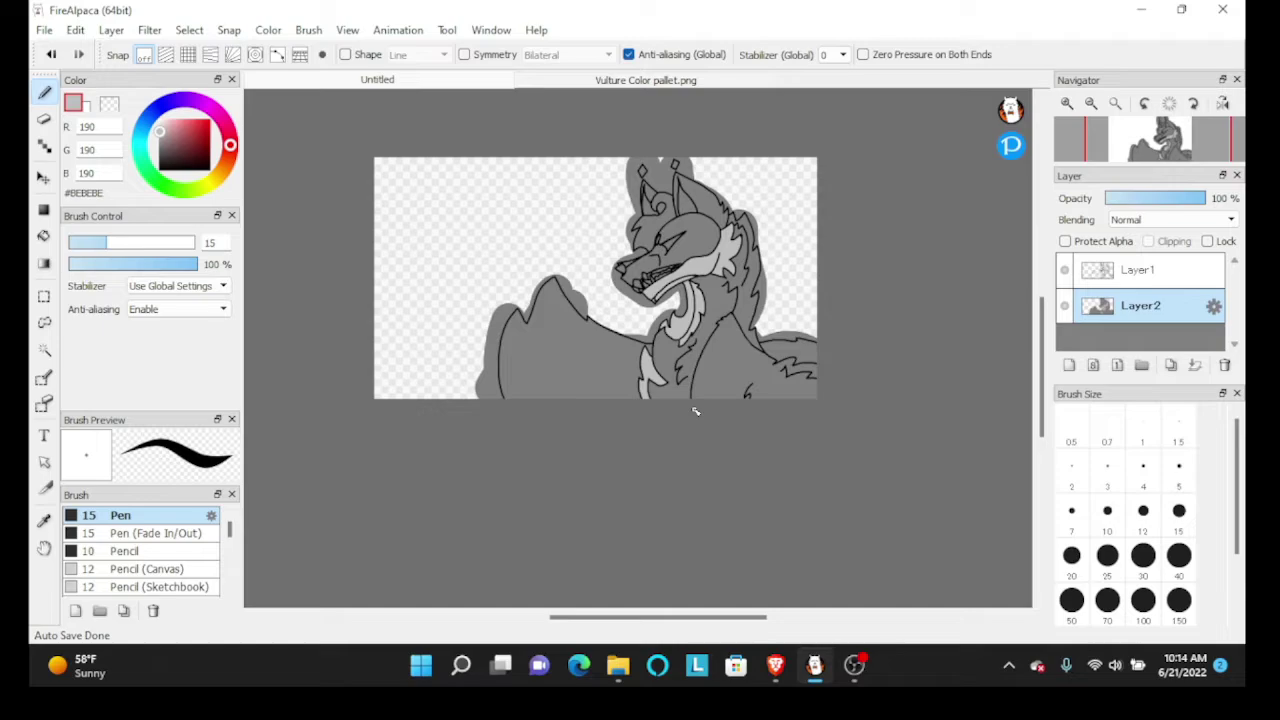
Draw a jagged black fur outline on Layer1 from the throat tuft down to the chest tuft with the size 7 Pen
left_click(1140, 270)
left_click_drag(190, 166, 209, 170)
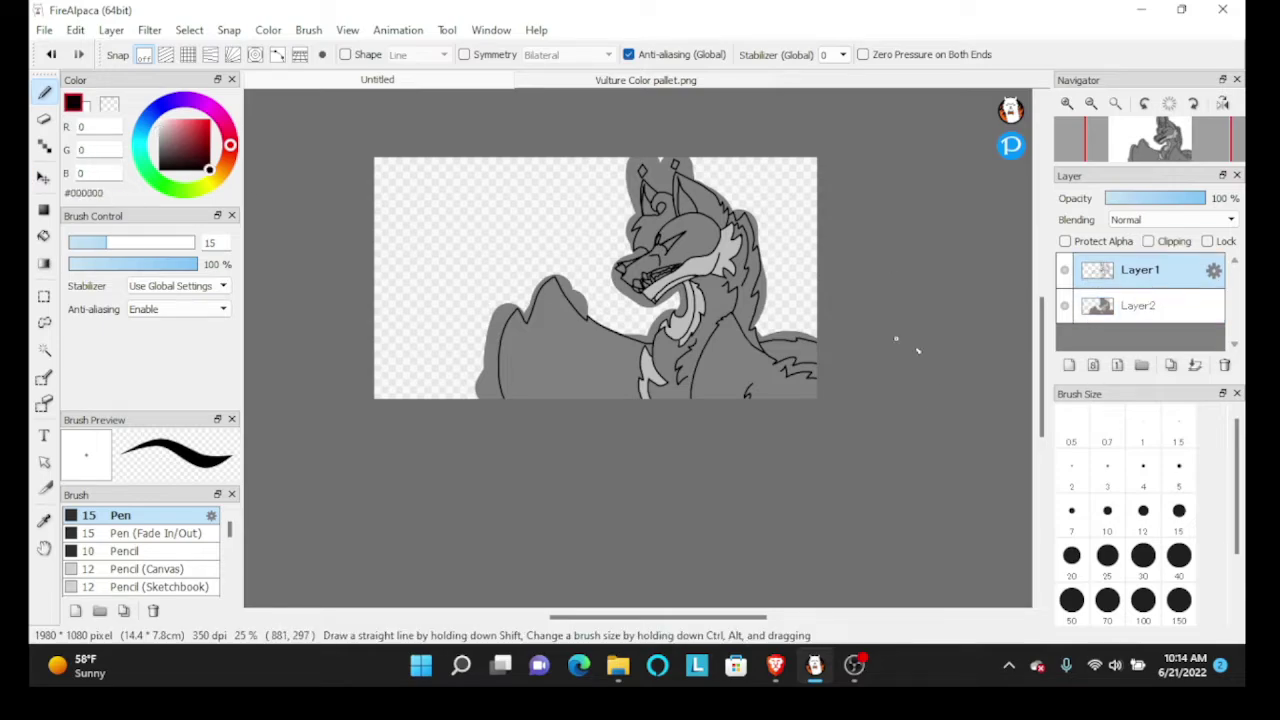
scroll(600, 340, "up", 5)
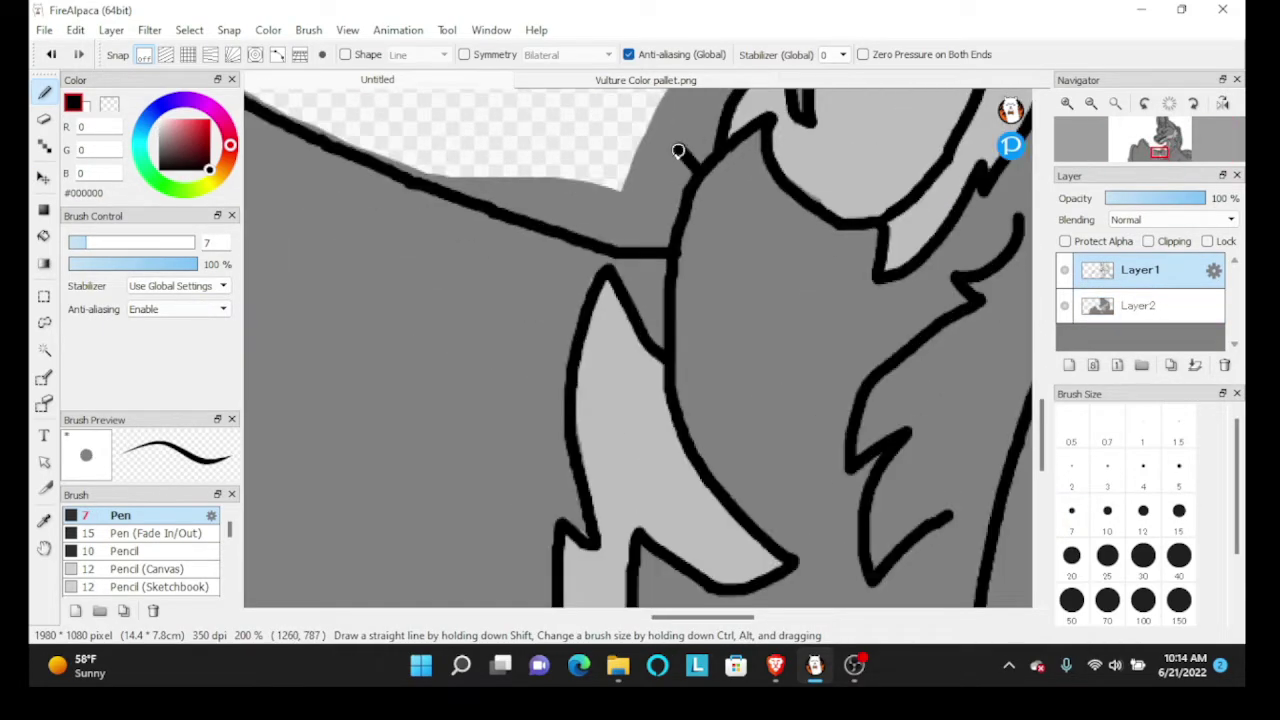
scroll(643, 350, "up", 3)
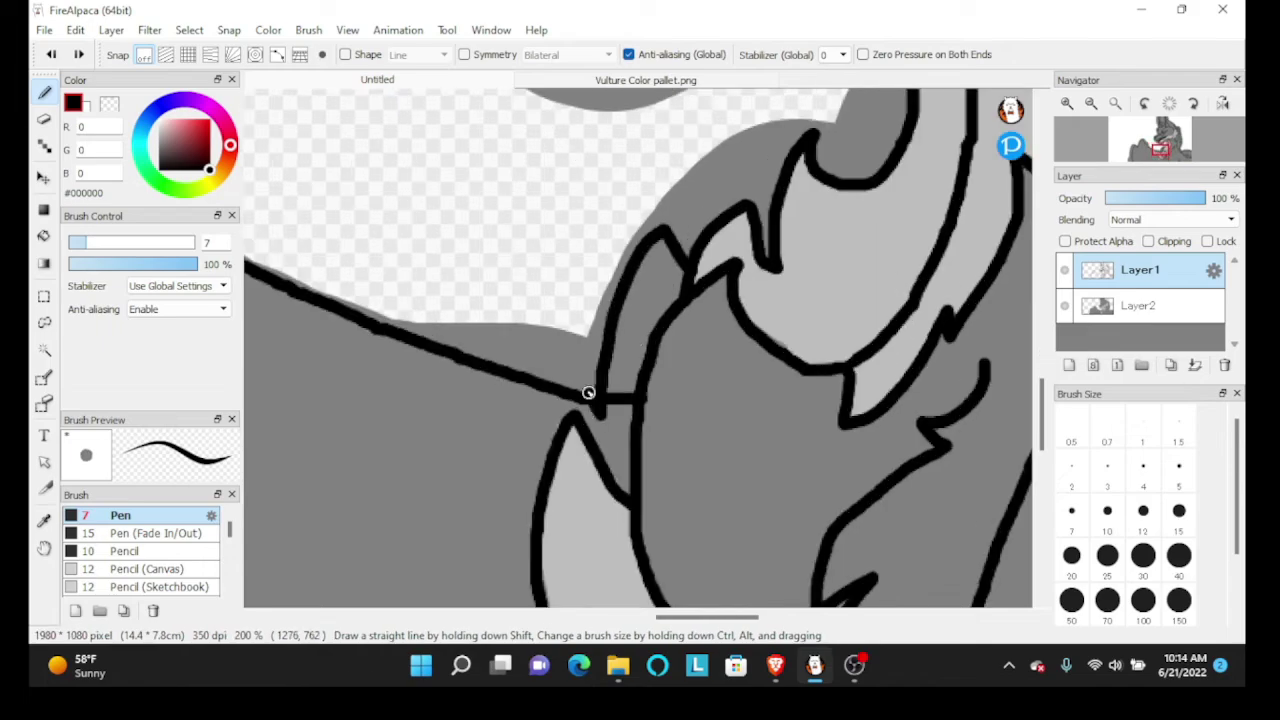
left_click_drag(589, 393, 589, 431)
scroll(631, 380, "down", 1)
key("ctrl+z")
scroll(634, 376, "up", 1)
left_click_drag(687, 260, 676, 235)
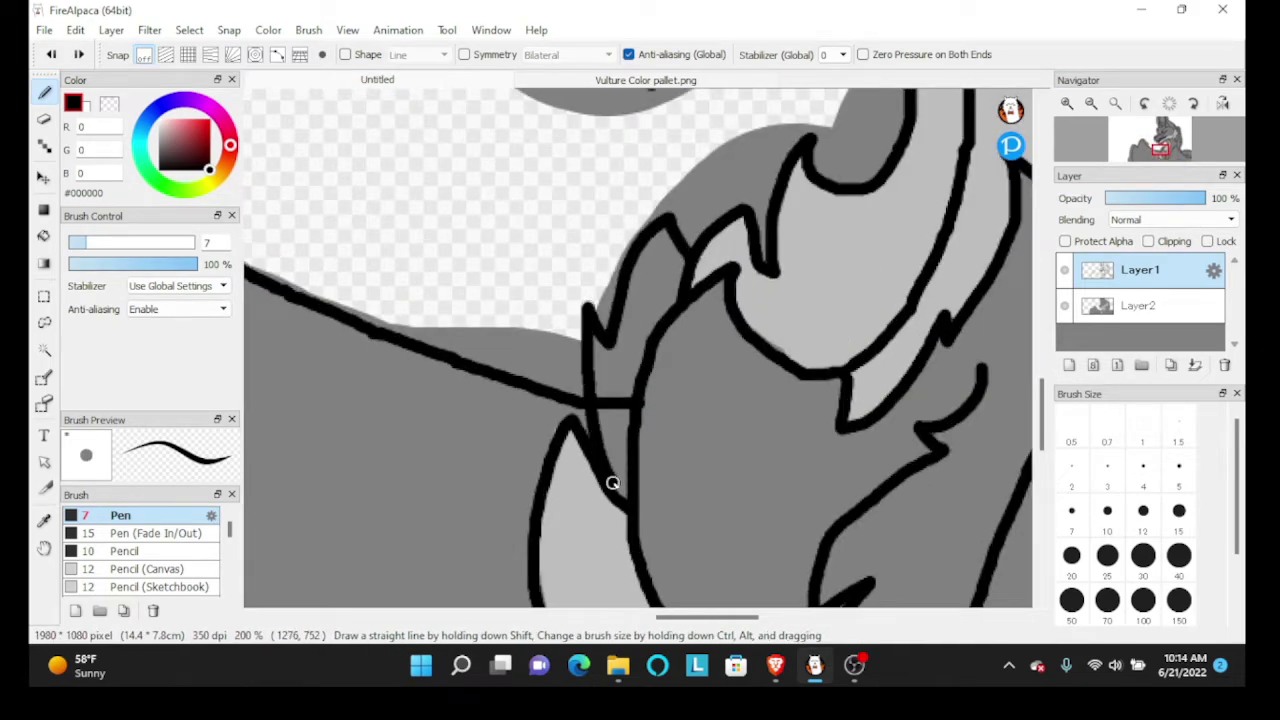
Erase the old line joining the chest tuft to the neck on Layer1 with the size 5 Eraser
scroll(651, 332, "down", 4)
scroll(679, 361, "up", 5)
left_click(44, 119)
scroll(526, 486, "up", 4)
mouse_move(572, 482)
left_mouse_down()
mouse_move(573, 343)
mouse_move(550, 459)
mouse_move(535, 205)
left_mouse_up()
scroll(545, 330, "down", 4)
scroll(550, 330, "up", 3)
scroll(576, 309, "down", 2)
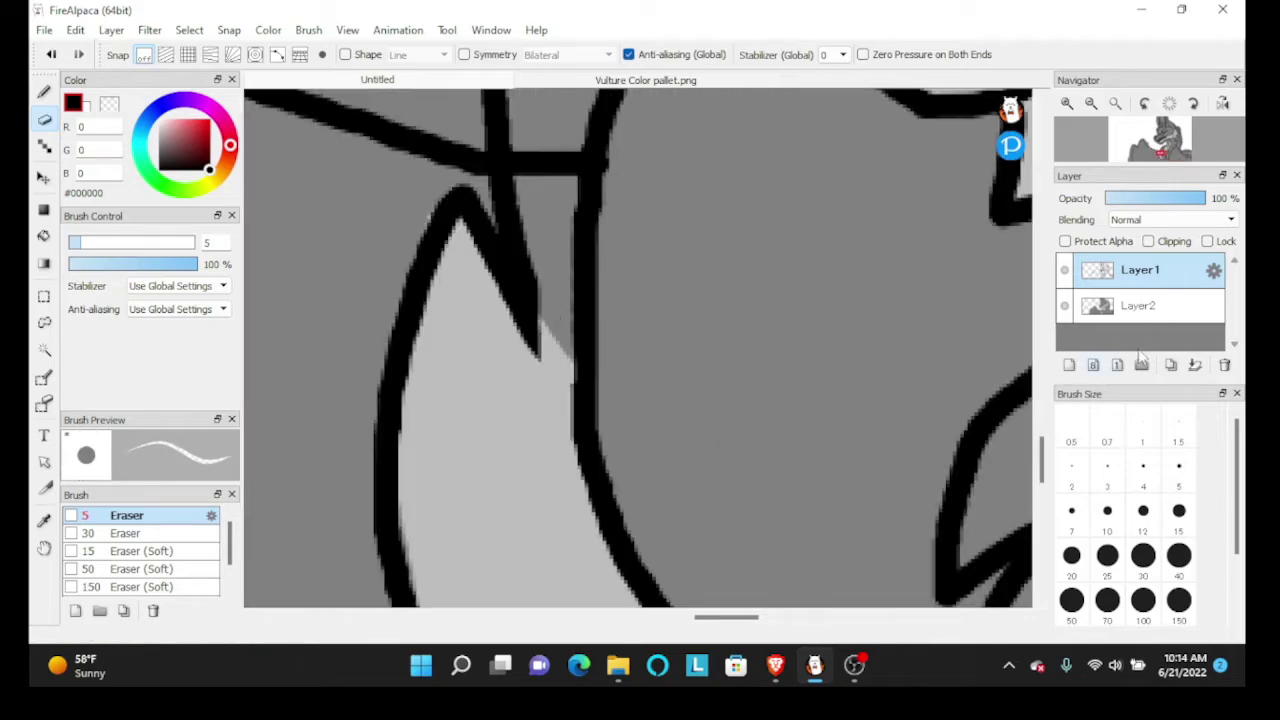
scroll(523, 346, "up", 2)
Fill the opened gap above the chest tuft with sampled light gray on Layer2 using the size 15 Pen
left_click(1122, 308)
left_click(43, 94)
scroll(559, 322, "down", 3)
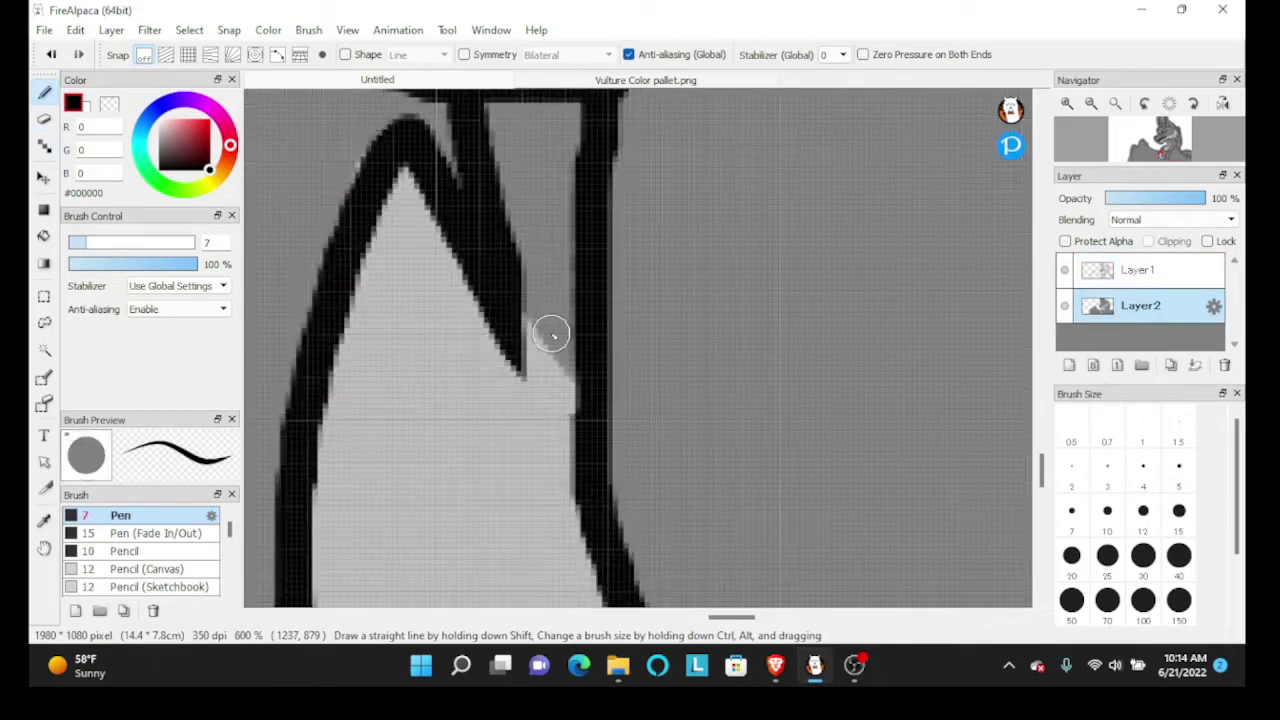
scroll(554, 322, "up", 1)
left_click(1172, 520)
scroll(560, 500, "down", 1)
left_click_drag(542, 418, 536, 285)
key("ctrl+z")
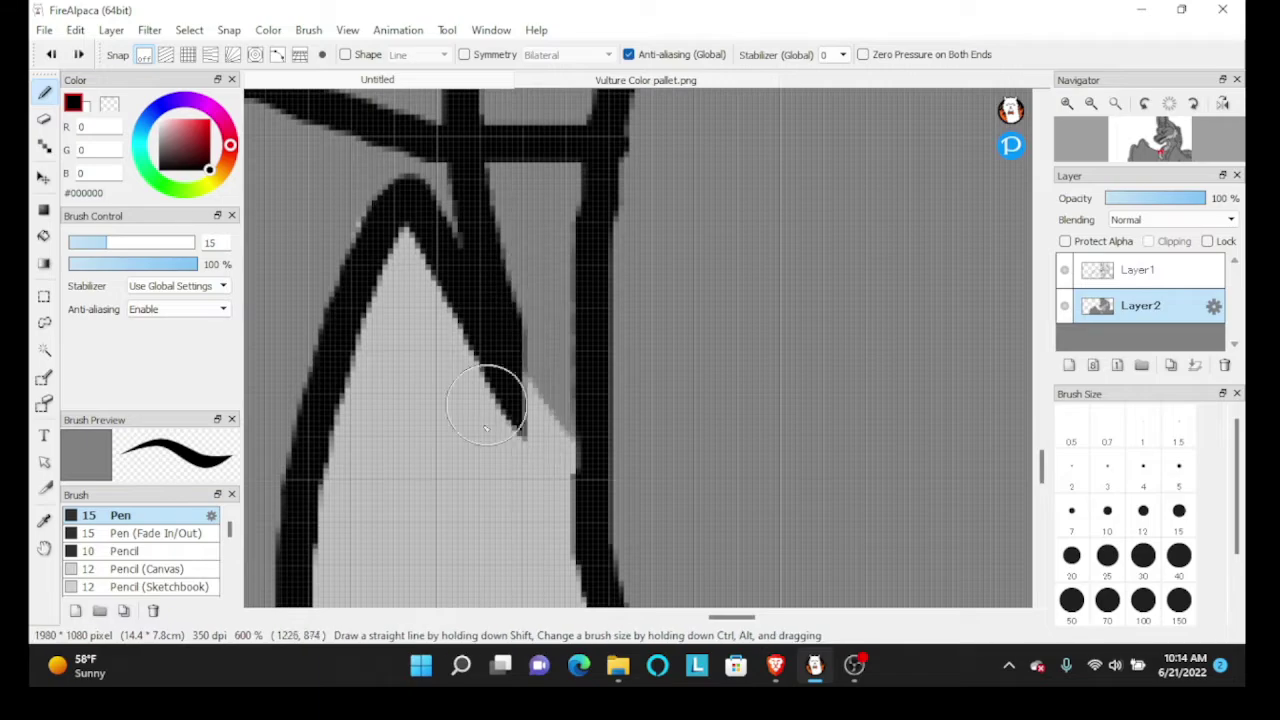
right_click(489, 404)
left_click_drag(546, 408, 541, 208)
scroll(518, 310, "down", 5)
scroll(519, 289, "up", 2)
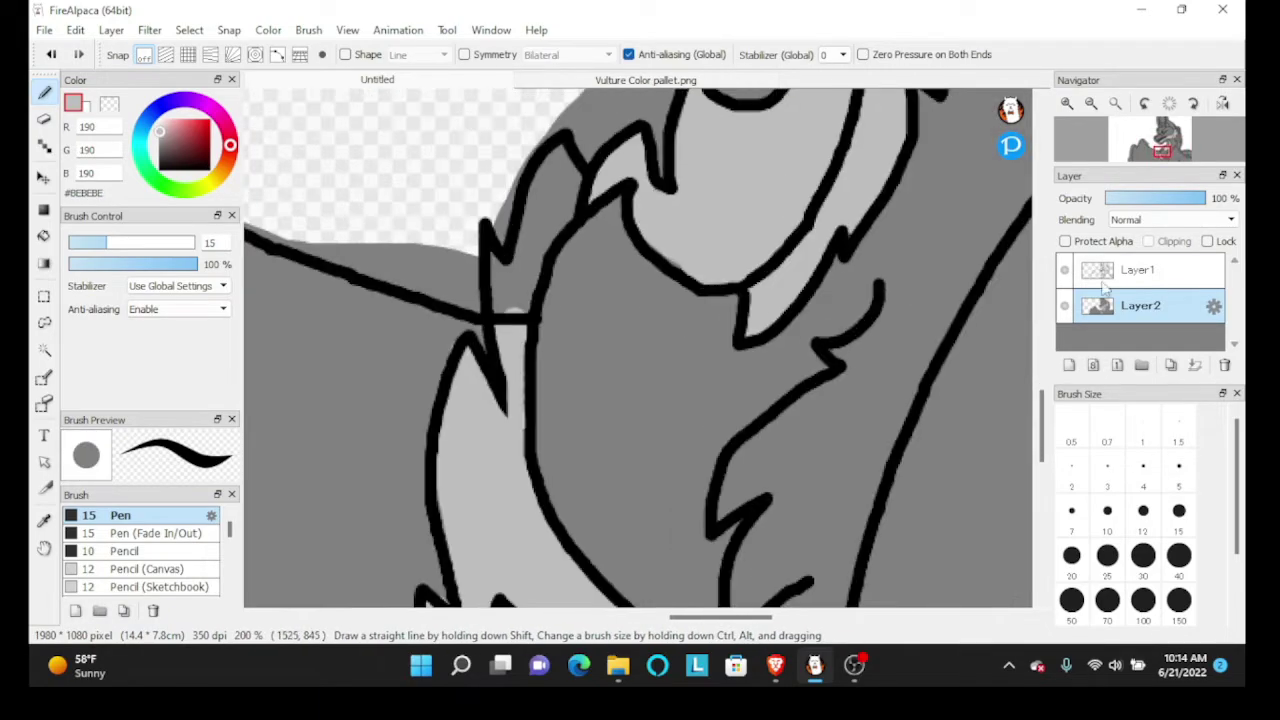
Erase the wing line segment crossing the new fur section on Layer1
left_click(1130, 270)
left_click(44, 120)
scroll(563, 366, "up", 3)
mouse_move(563, 366)
left_mouse_down()
mouse_move(558, 319)
mouse_move(593, 313)
mouse_move(577, 321)
mouse_move(621, 348)
left_mouse_up()
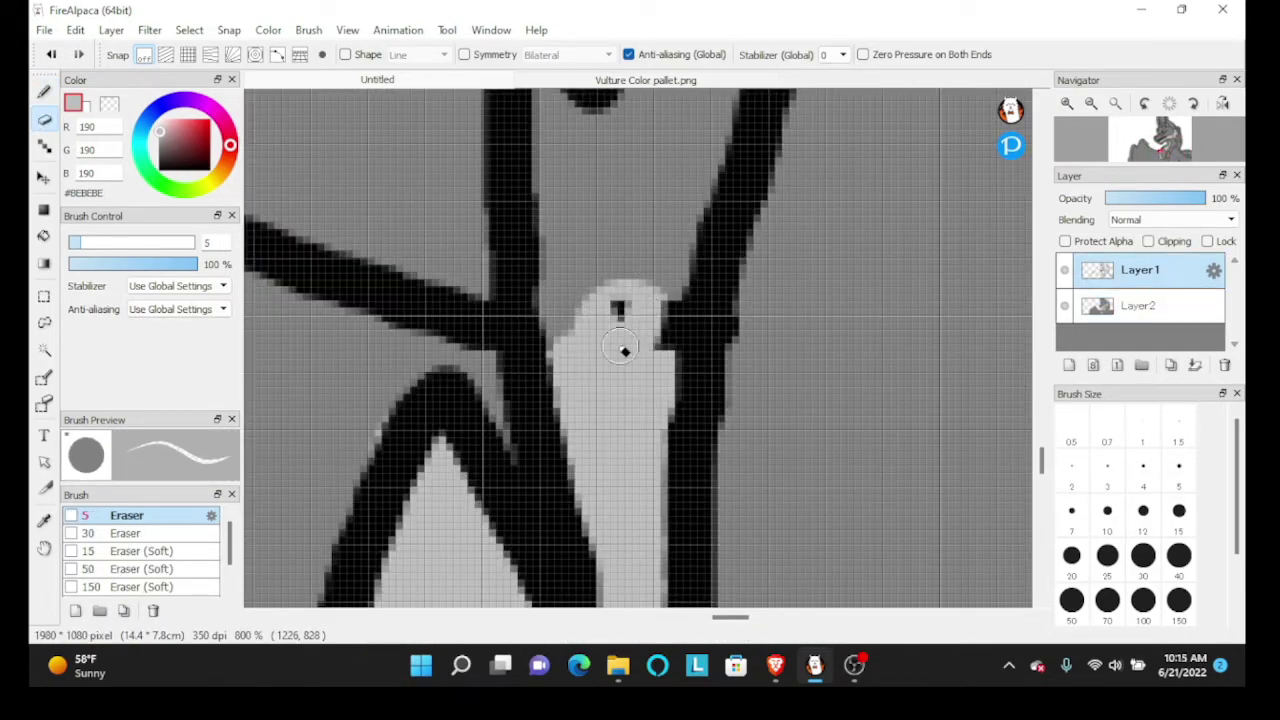
Fill the new fur section between the chest and throat tufts with light gray on Layer2
left_click(1130, 316)
left_click(44, 92)
scroll(587, 330, "down", 2)
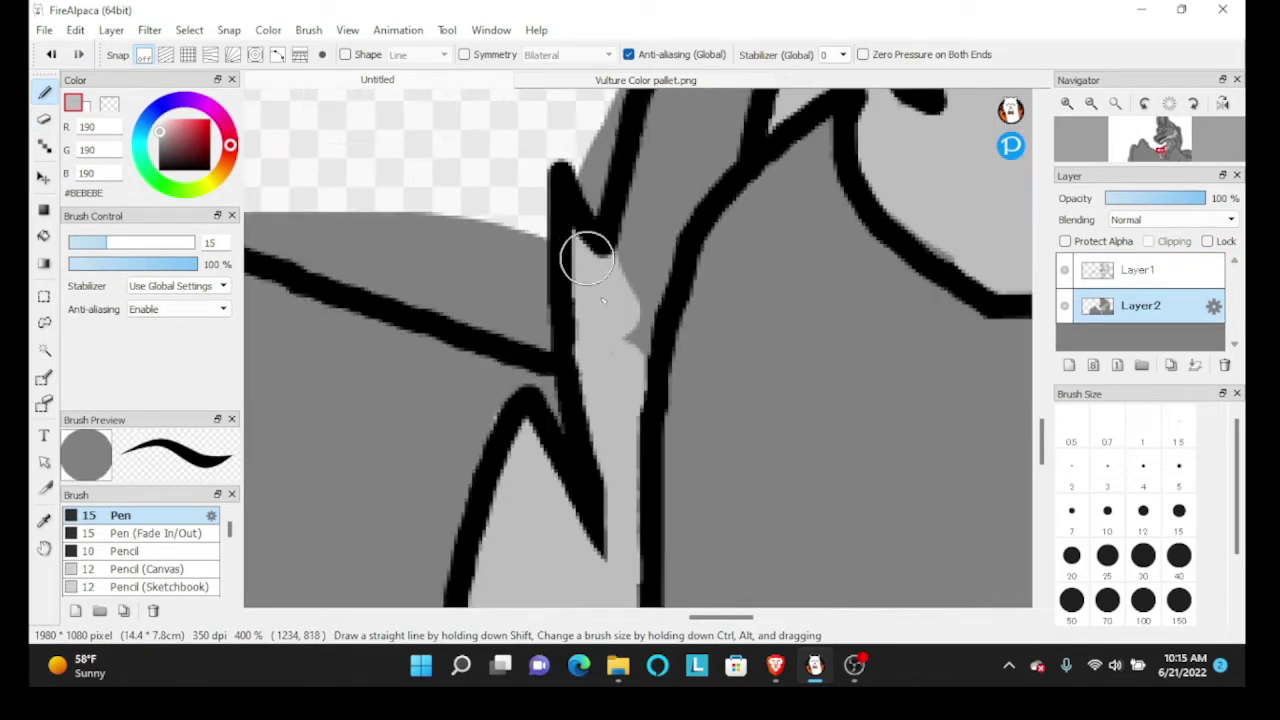
mouse_move(615, 370)
left_mouse_down()
mouse_move(699, 158)
mouse_move(721, 142)
mouse_move(662, 176)
mouse_move(631, 339)
left_mouse_up()
scroll(631, 339, "down", 3)
scroll(634, 310, "up", 3)
mouse_move(573, 402)
left_mouse_down()
mouse_move(604, 319)
mouse_move(675, 285)
left_mouse_up()
scroll(630, 316, "down", 8)
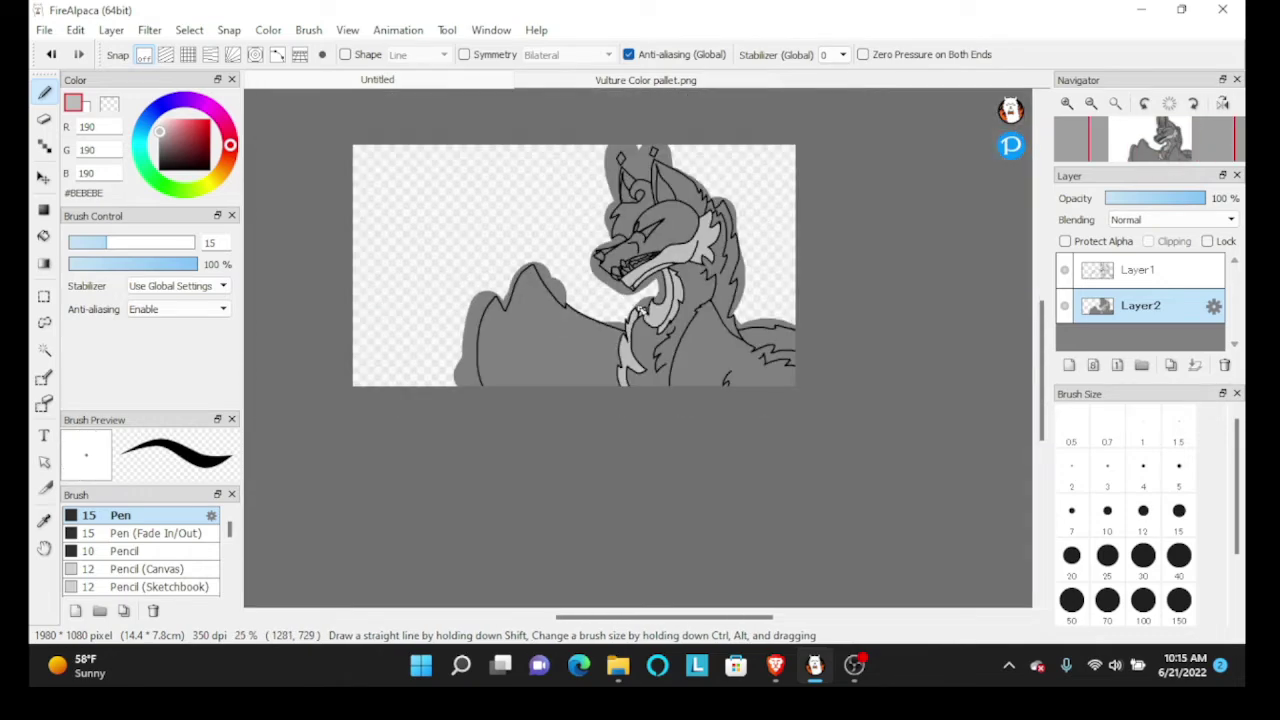
Sample the base gray and repaint the jagged fur strip behind the throat band with it
scroll(693, 350, "up", 1)
scroll(690, 343, "down", 3)
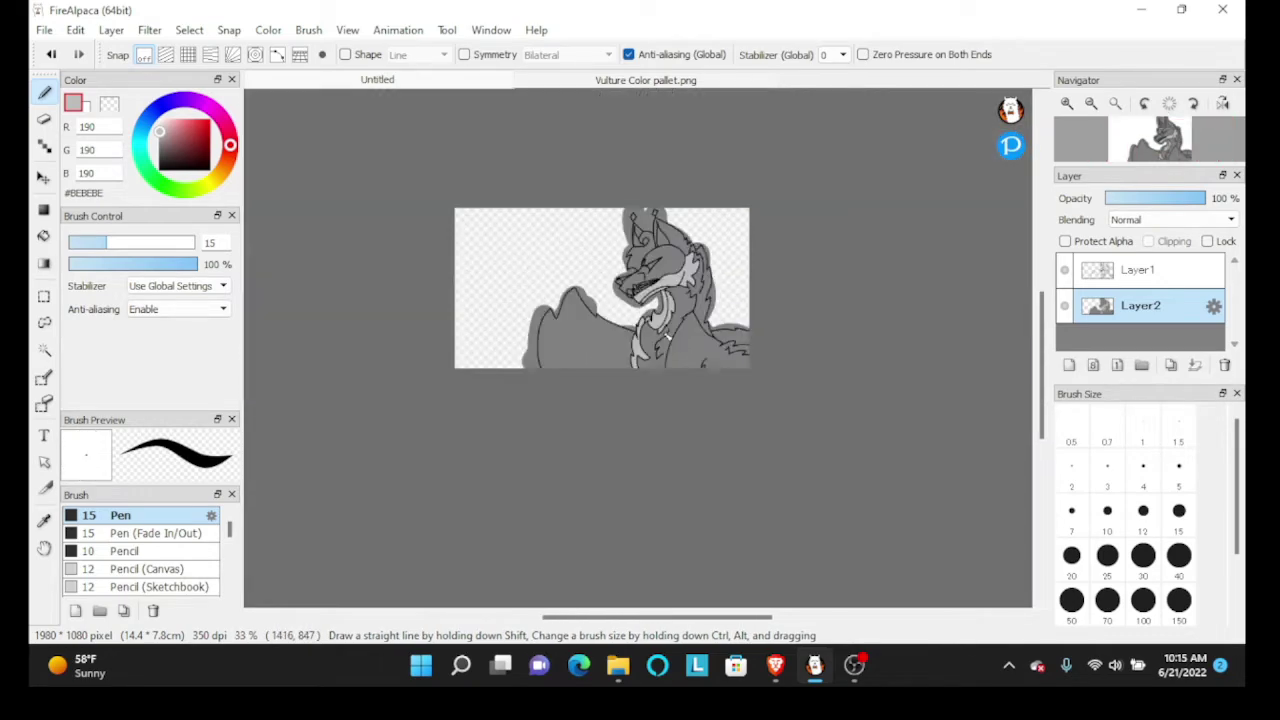
scroll(686, 330, "up", 8)
right_click(671, 243)
scroll(671, 243, "up", 1)
mouse_move(625, 247)
left_mouse_down()
mouse_move(568, 227)
mouse_move(643, 434)
mouse_move(655, 145)
left_mouse_up()
scroll(649, 243, "down", 3)
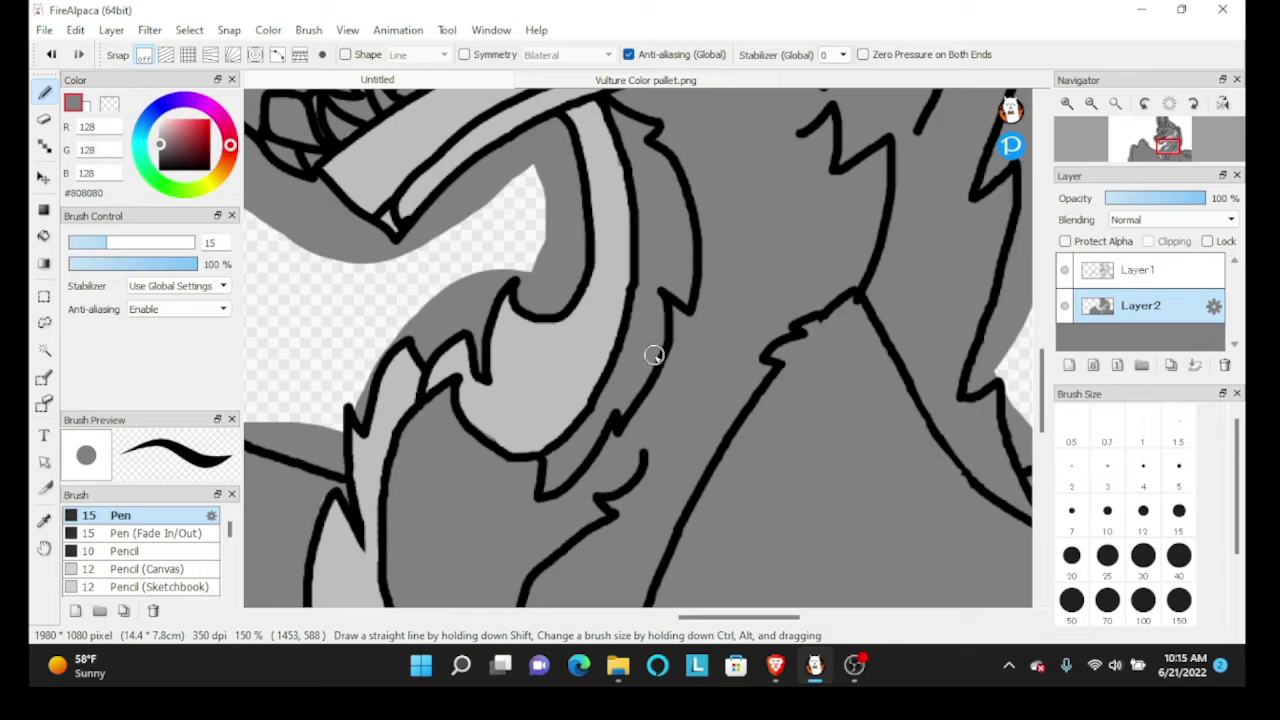
Sample the HairTip color from the Vulture palette and return to the drawing
scroll(686, 158, "up", 2)
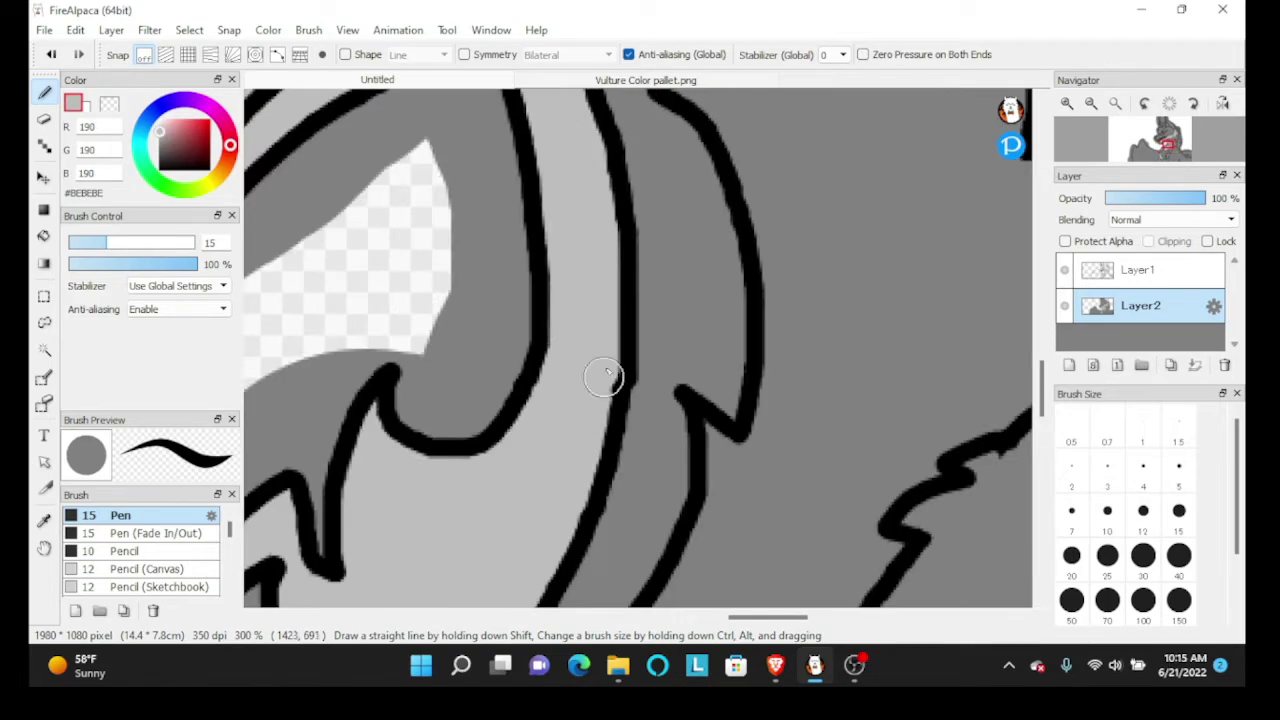
scroll(580, 420, "down", 6)
scroll(560, 451, "up", 2)
scroll(683, 300, "down", 1)
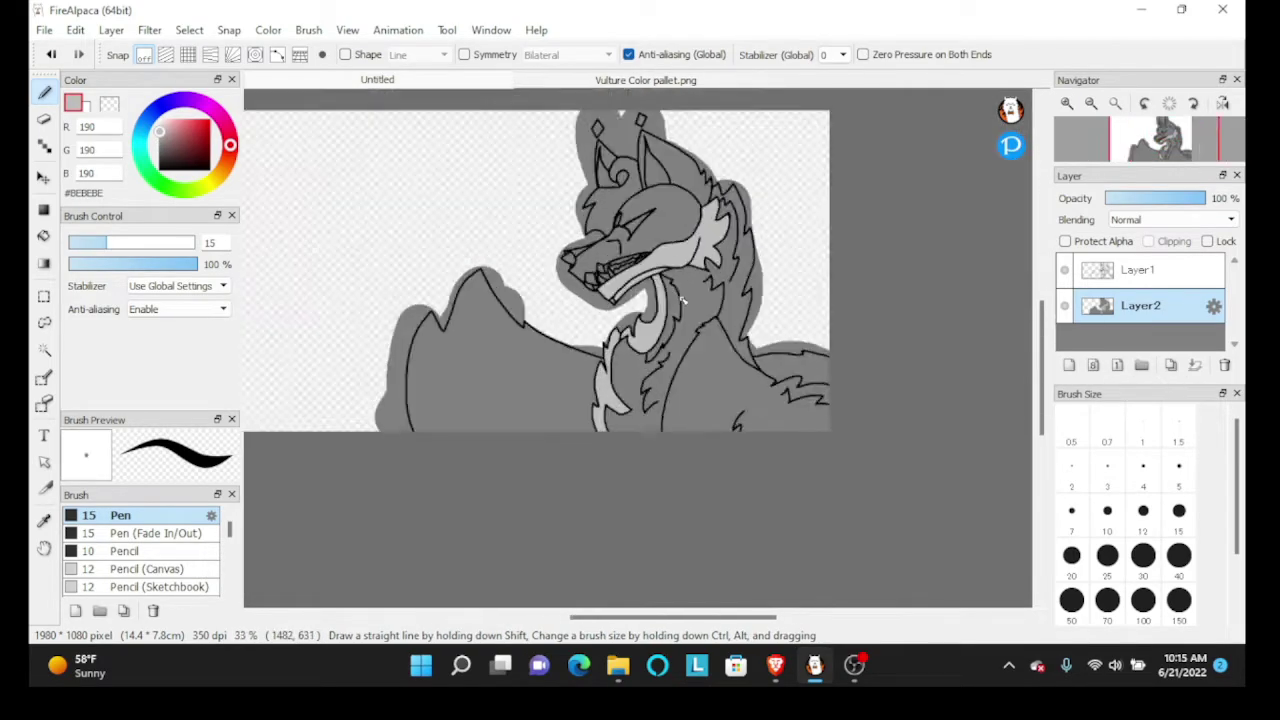
scroll(683, 300, "up", 4)
left_click(645, 80)
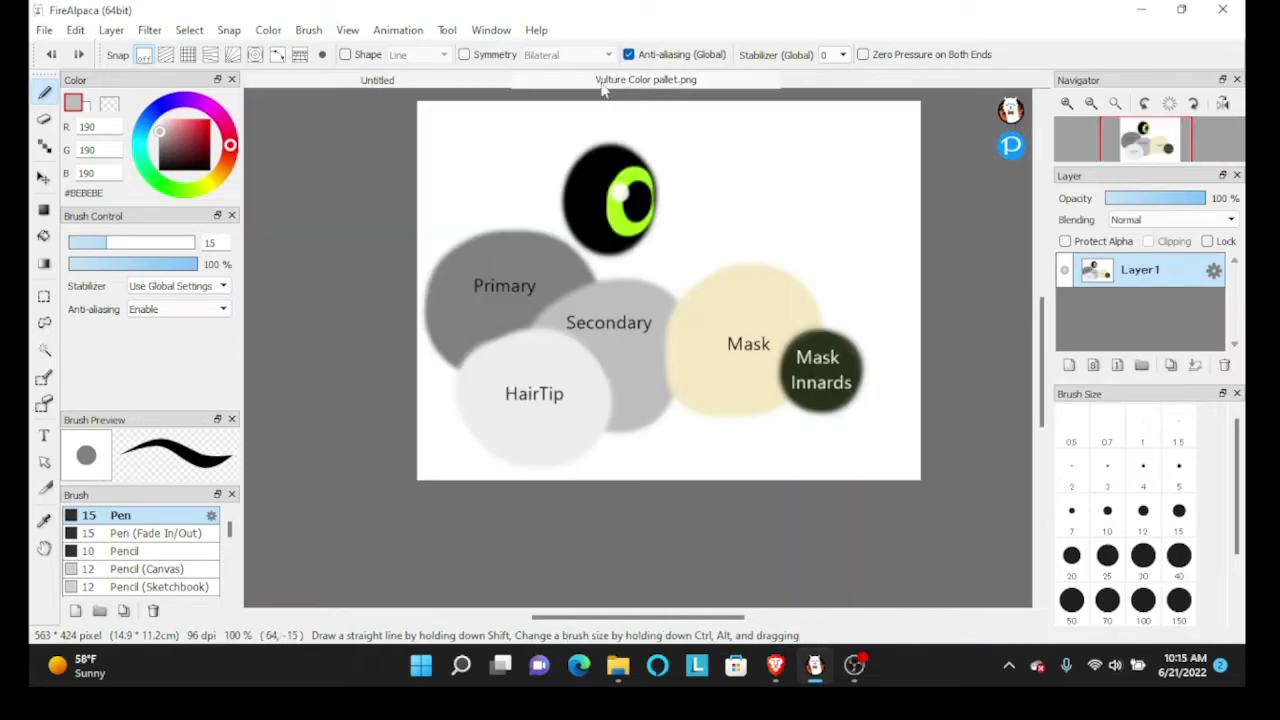
scroll(640, 405, "up", 1)
left_click(377, 80)
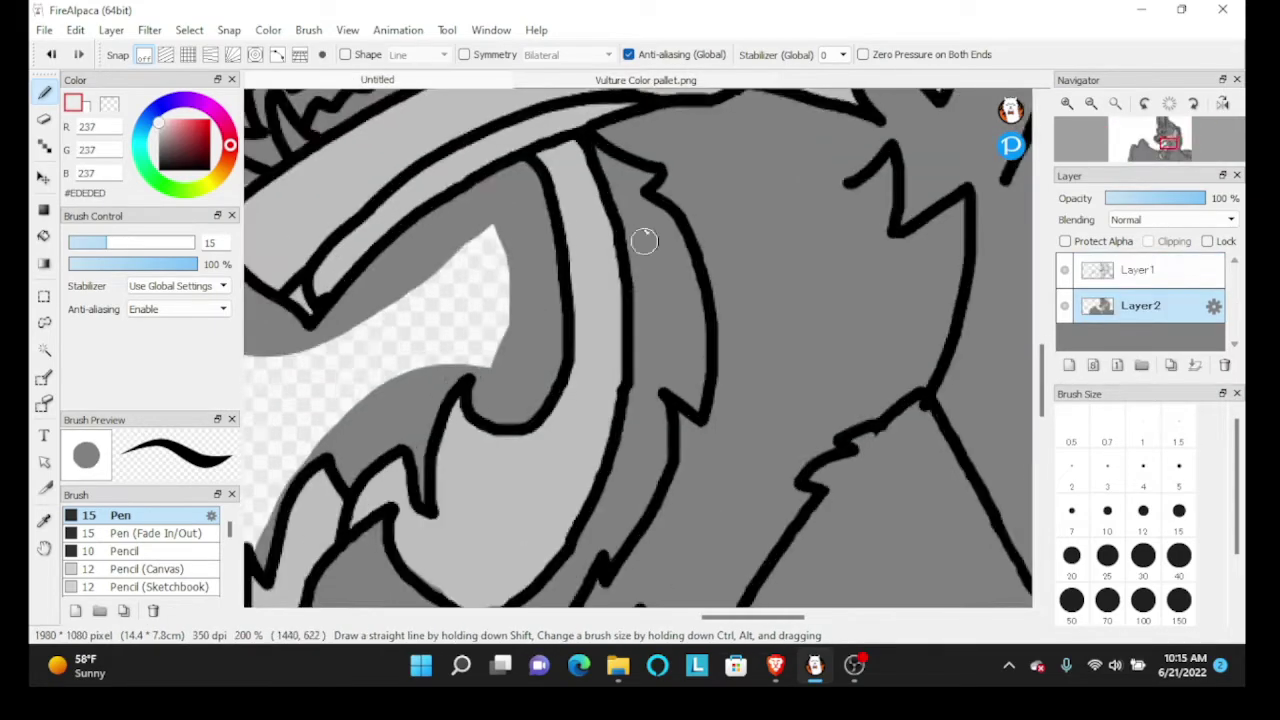
Try gray #949494 on the upper end of the fur strip behind the throat band, then undo the stroke
scroll(630, 300, "down", 2)
right_click(590, 320)
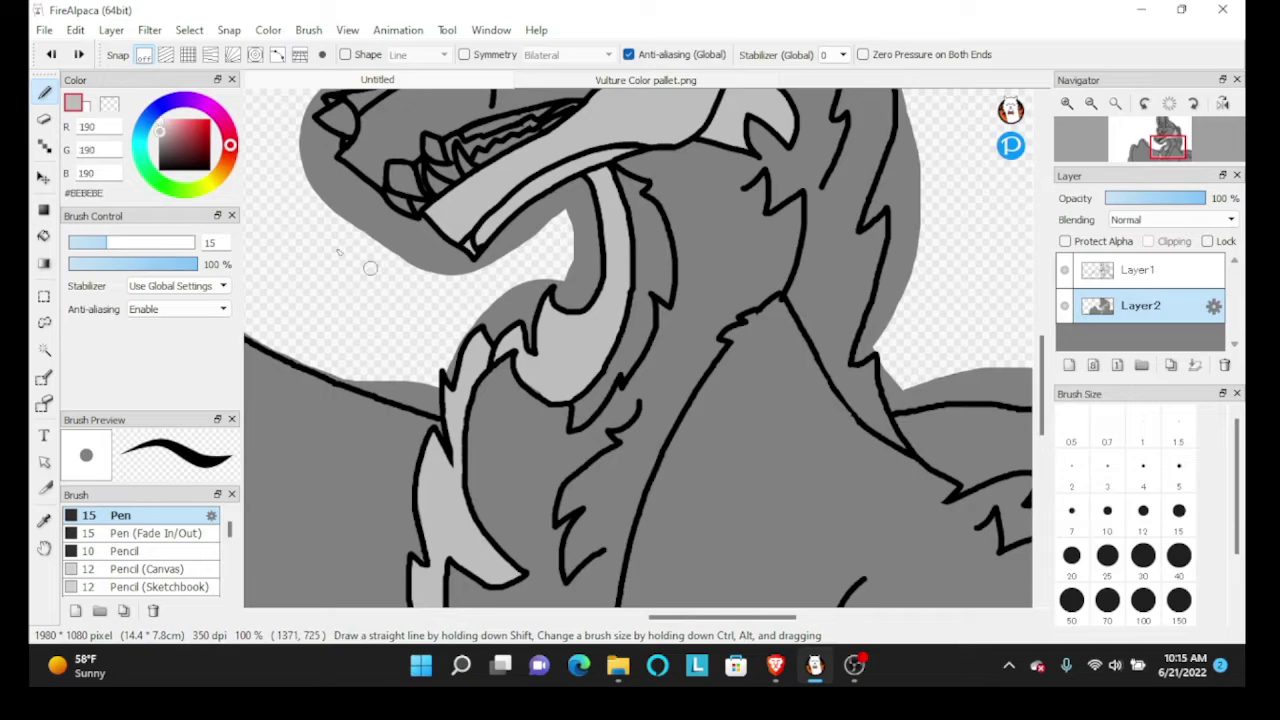
left_click_drag(161, 134, 159, 140)
scroll(634, 174, "up", 6)
left_click_drag(638, 238, 750, 288)
scroll(642, 260, "down", 1)
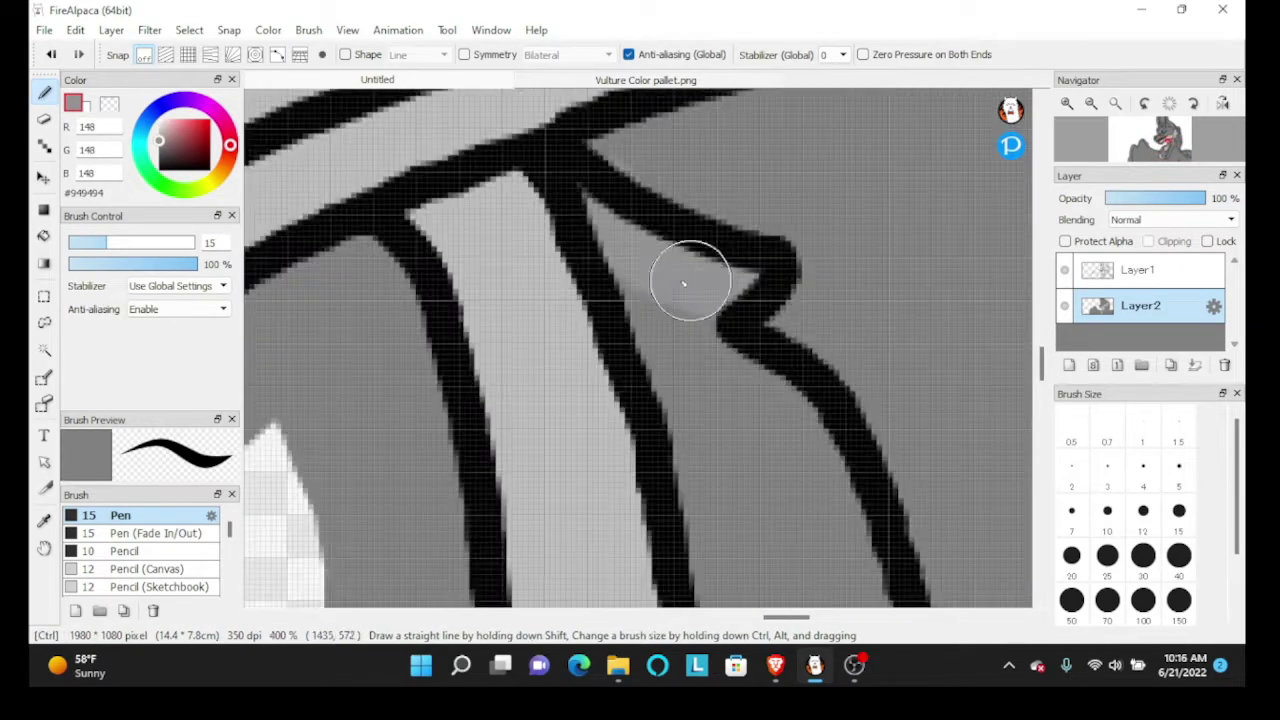
key("ctrl+z")
Fill the jagged fur strip behind the throat band with mid gray #AAAAAA on Layer2
right_click(530, 335)
mouse_move(574, 190)
left_mouse_down()
mouse_move(724, 286)
mouse_move(610, 236)
mouse_move(709, 514)
left_mouse_up()
scroll(590, 110, "down", 2)
mouse_move(650, 210)
left_mouse_down()
mouse_move(683, 269)
mouse_move(677, 241)
mouse_move(730, 364)
mouse_move(734, 514)
mouse_move(719, 516)
mouse_move(707, 494)
mouse_move(665, 296)
mouse_move(700, 400)
left_mouse_up()
scroll(690, 388, "down", 1)
left_click_drag(660, 243, 676, 408)
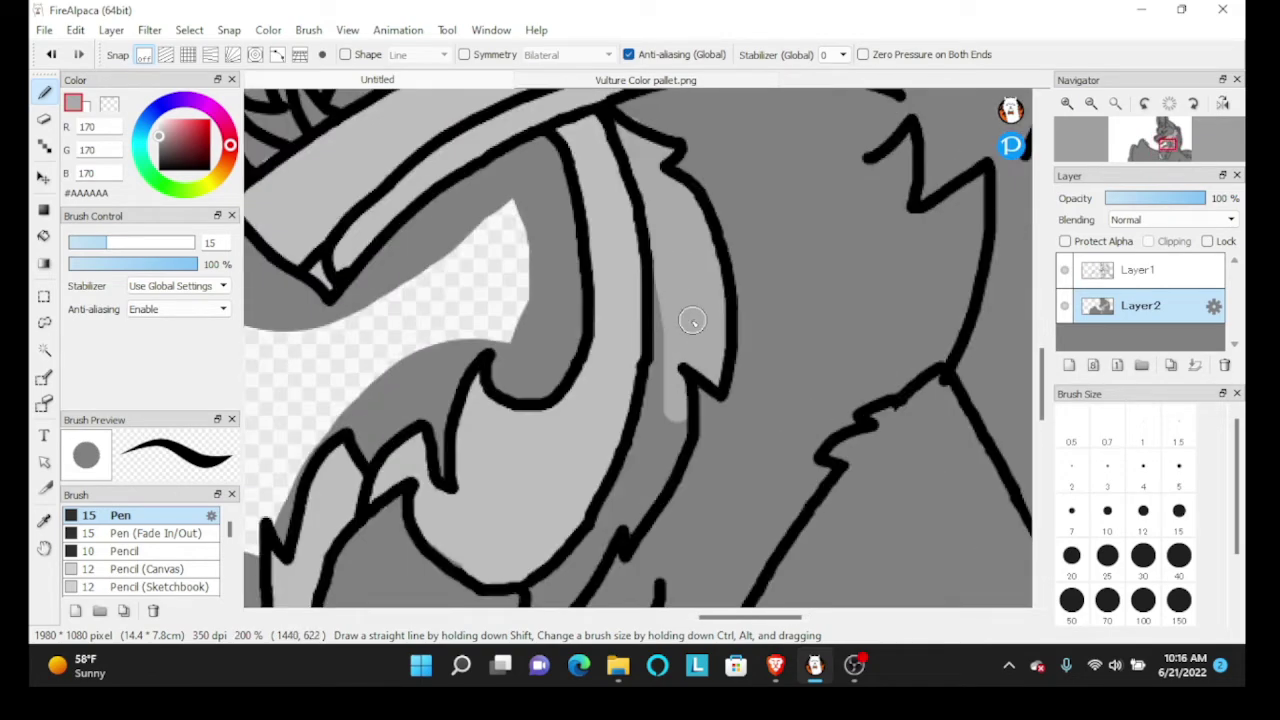
scroll(691, 320, "down", 1)
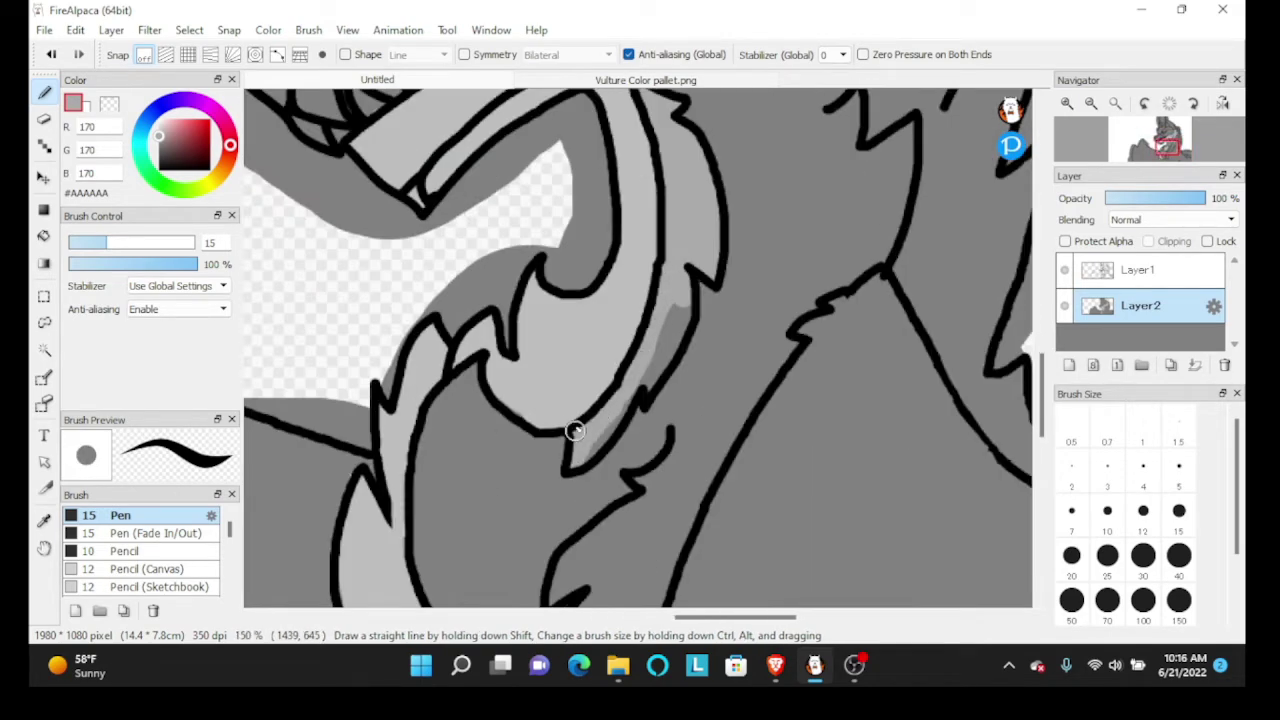
scroll(646, 384, "up", 2)
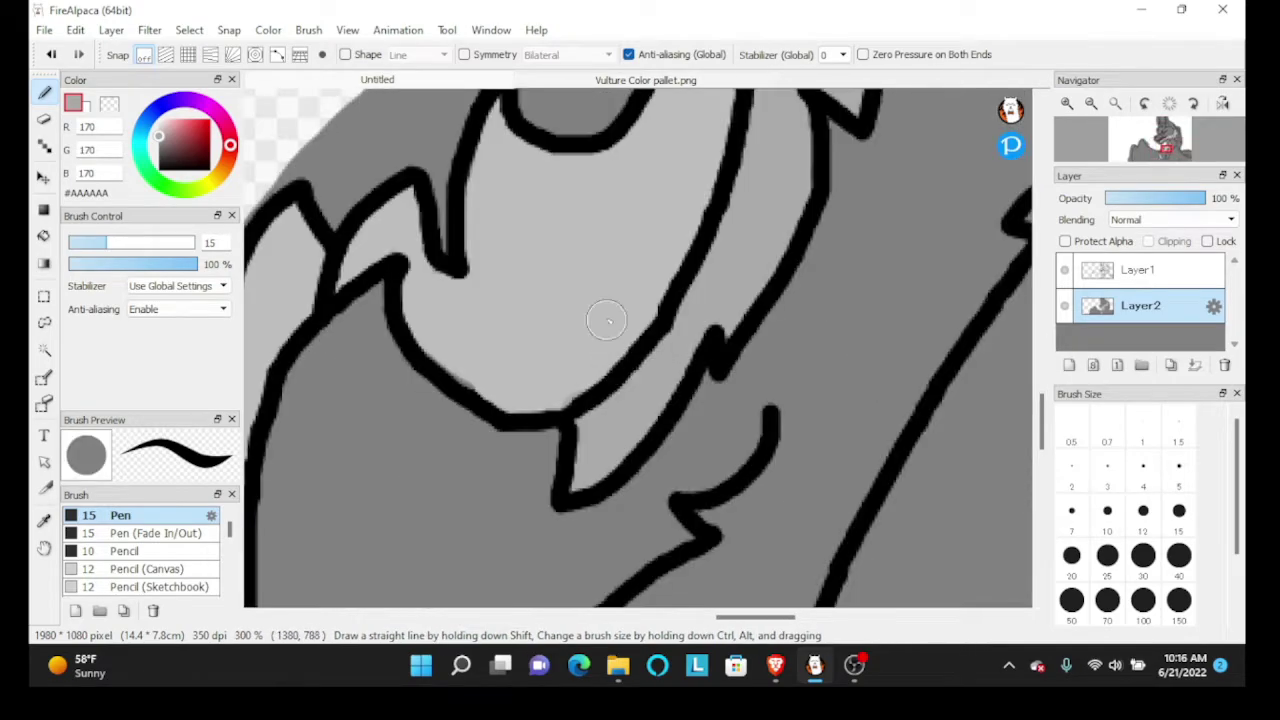
Sample the Mask color from the Vulture palette and return to the drawing
scroll(498, 385, "down", 4)
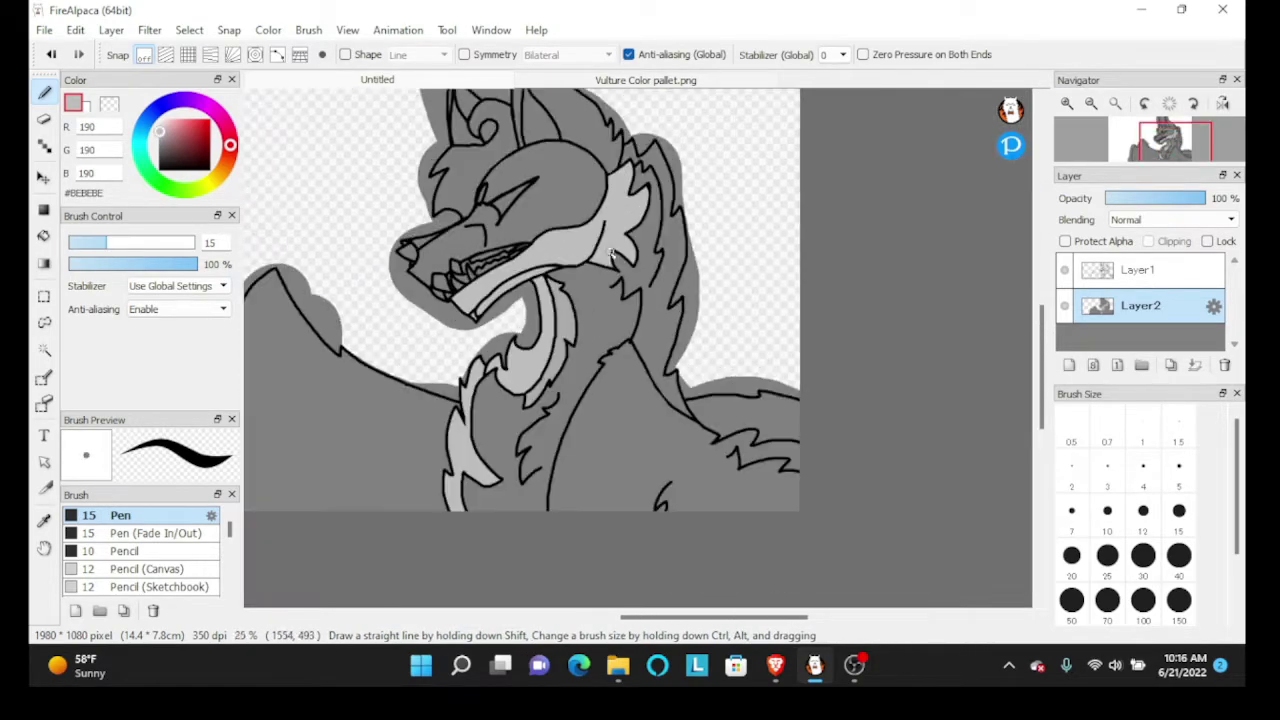
scroll(537, 192, "down", 1)
left_click(614, 82)
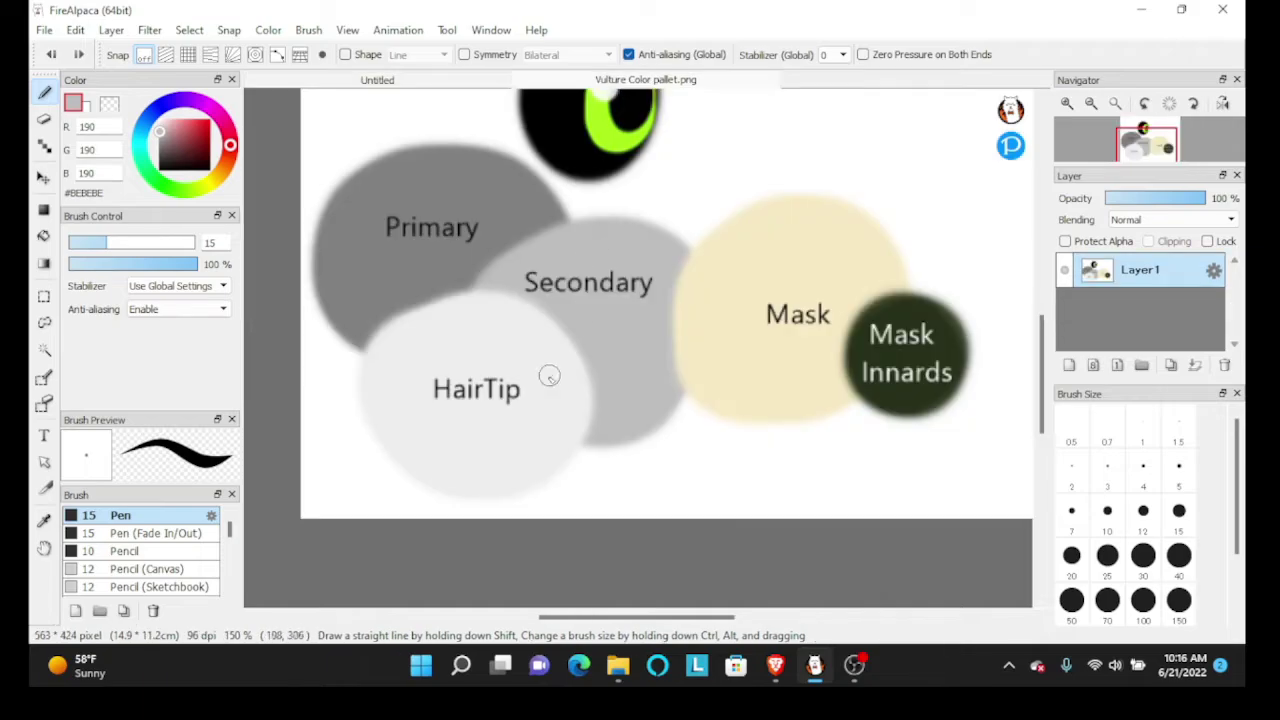
left_click(720, 342, "alt")
left_click(494, 84)
Paint a cream #F6E9C4 band along the upper lip line from the snout tip back toward the cheek
scroll(430, 228, "up", 7)
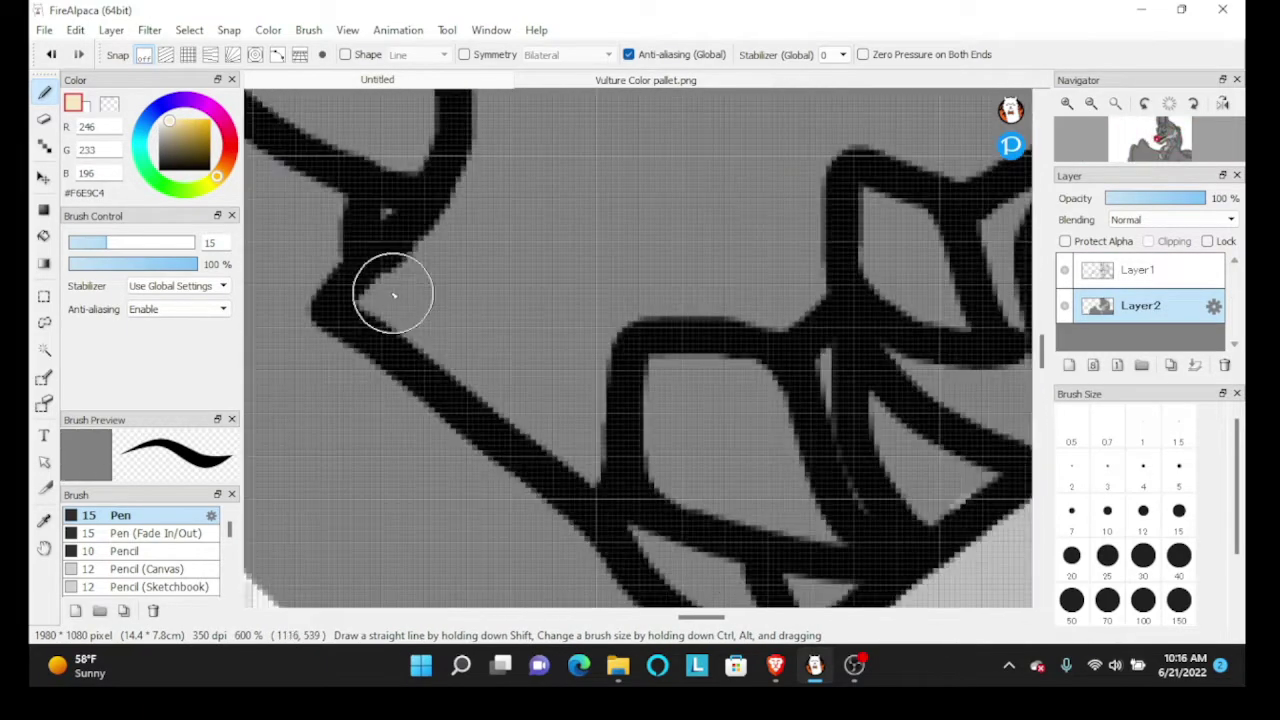
mouse_move(393, 295)
left_mouse_down()
mouse_move(586, 457)
mouse_move(651, 294)
mouse_move(809, 151)
left_mouse_up()
scroll(651, 311, "down", 1)
scroll(683, 329, "up", 4)
mouse_move(390, 390)
left_mouse_down()
mouse_move(427, 405)
mouse_move(990, 246)
left_mouse_up()
scroll(572, 232, "down", 6)
mouse_move(413, 352)
left_mouse_down()
mouse_move(630, 323)
mouse_move(857, 194)
left_mouse_up()
scroll(632, 316, "down", 2)
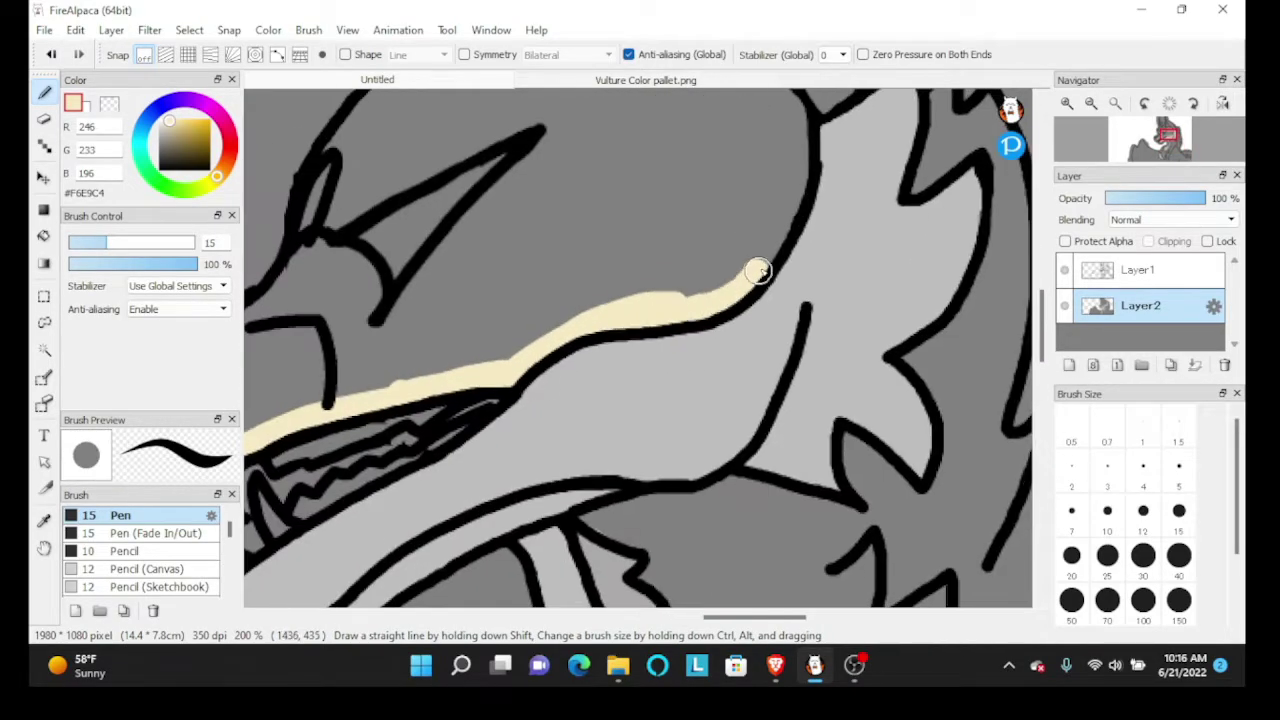
Continue the cream band inside the mask outline, around the back and over the top of the head
mouse_move(758, 270)
left_mouse_down()
mouse_move(797, 176)
mouse_move(789, 98)
left_mouse_up()
scroll(752, 350, "down", 3)
scroll(745, 257, "up", 4)
mouse_move(846, 330)
left_mouse_down()
mouse_move(747, 215)
mouse_move(600, 155)
mouse_move(411, 177)
mouse_move(337, 214)
left_mouse_up()
scroll(337, 214, "down", 2)
scroll(562, 120, "up", 1)
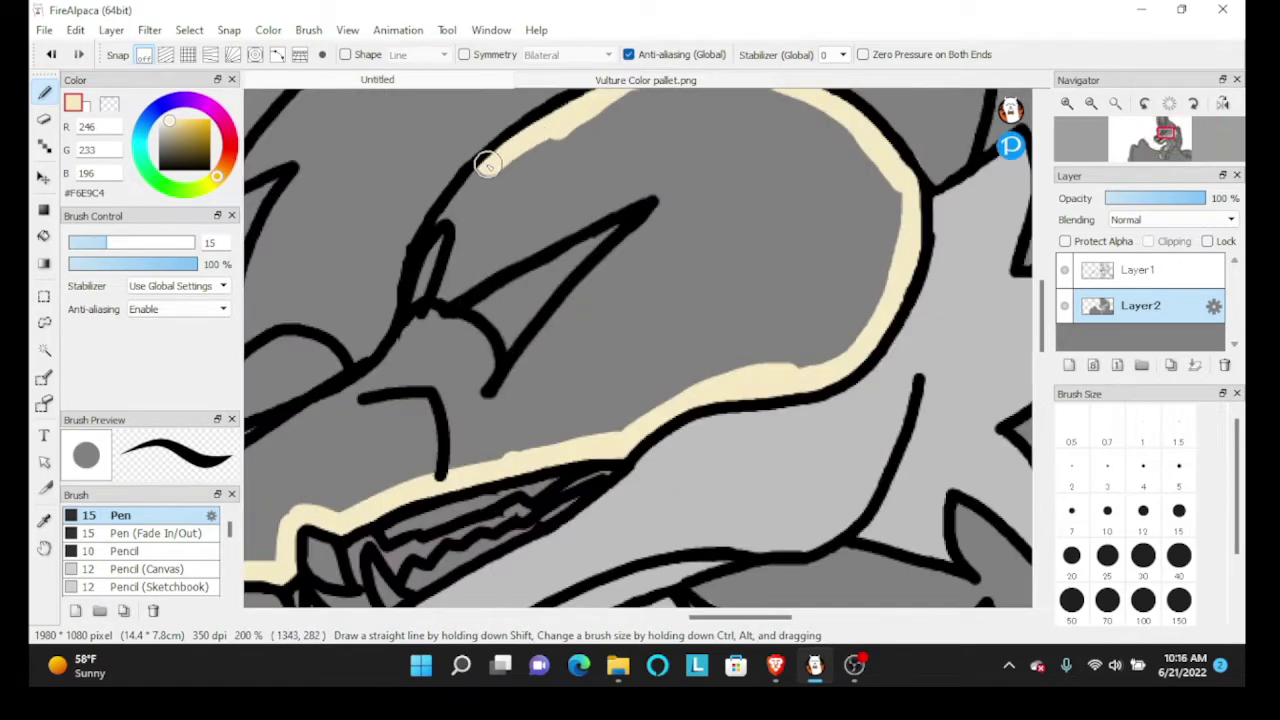
Cover the cream spill outside the brow outline with sampled base gray, and resample the cream
scroll(418, 324, "up", 4)
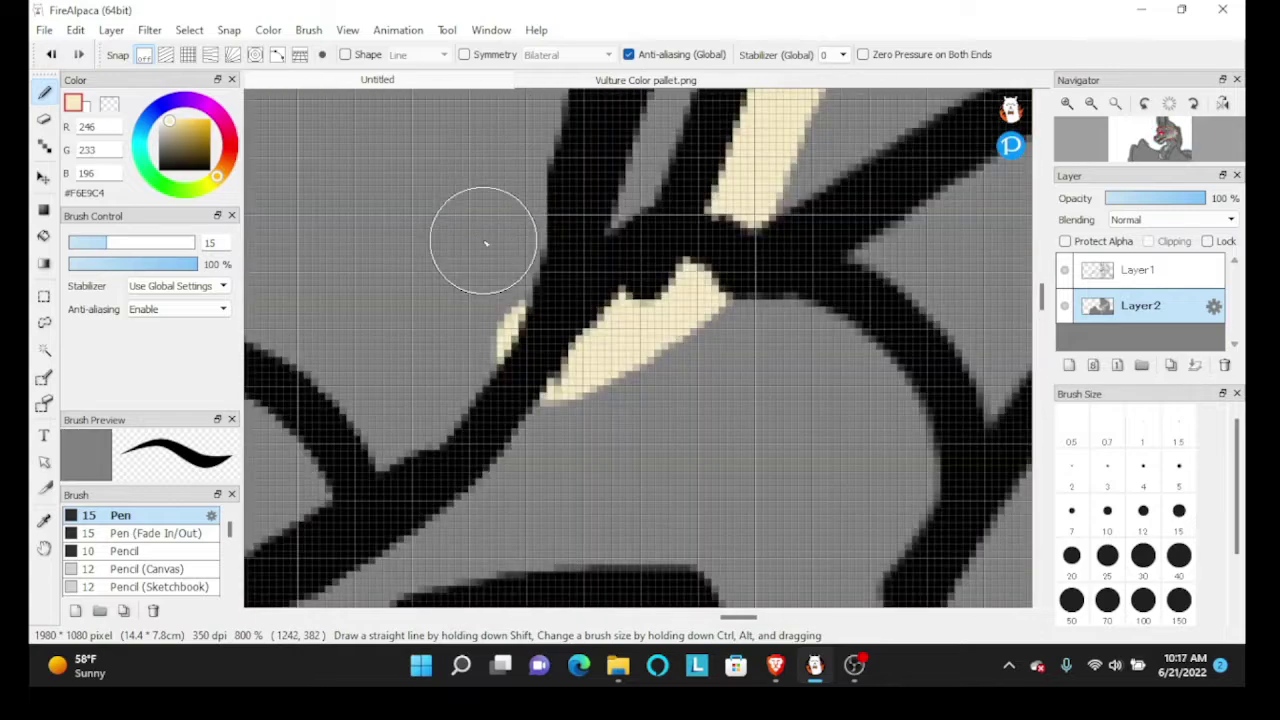
right_click(486, 243)
left_click_drag(480, 346, 442, 372)
right_click(661, 305)
Fill the muzzle with cream from the nose back to the inner corner of the eye and the lip line
scroll(757, 149, "down", 4)
left_click_drag(742, 190, 729, 199)
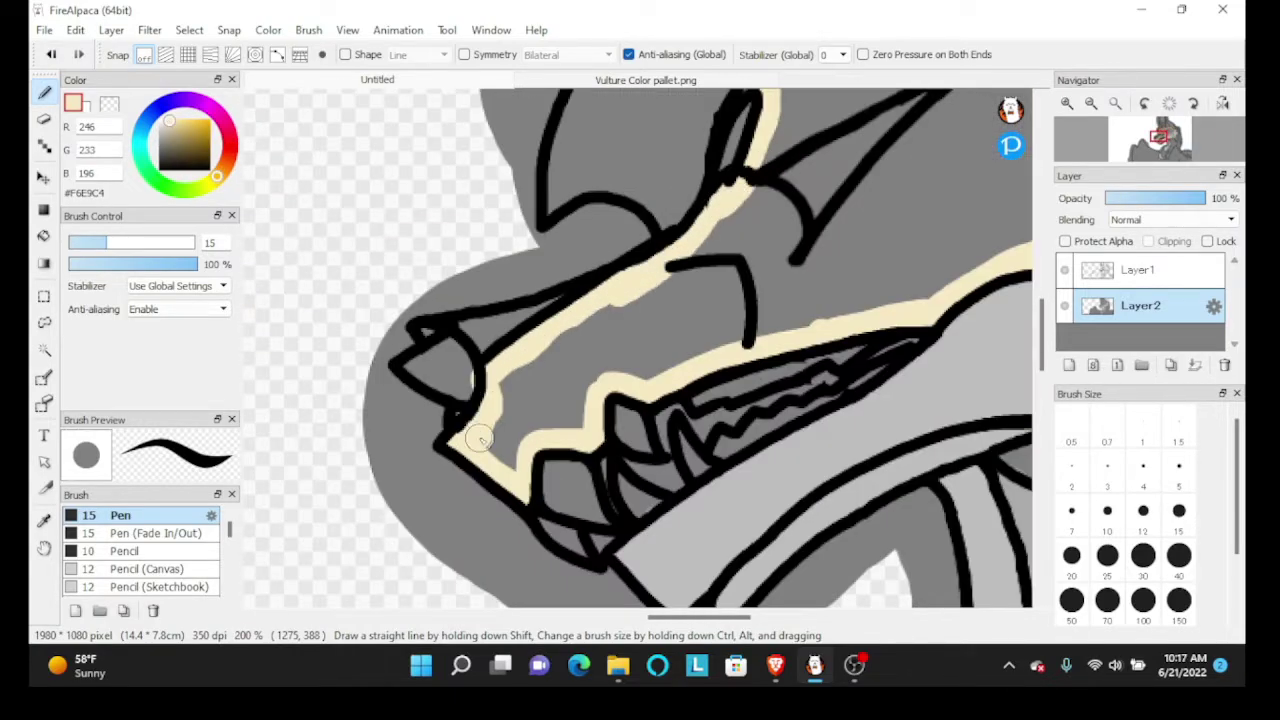
mouse_move(565, 335)
left_mouse_down()
mouse_move(650, 292)
mouse_move(733, 220)
left_mouse_up()
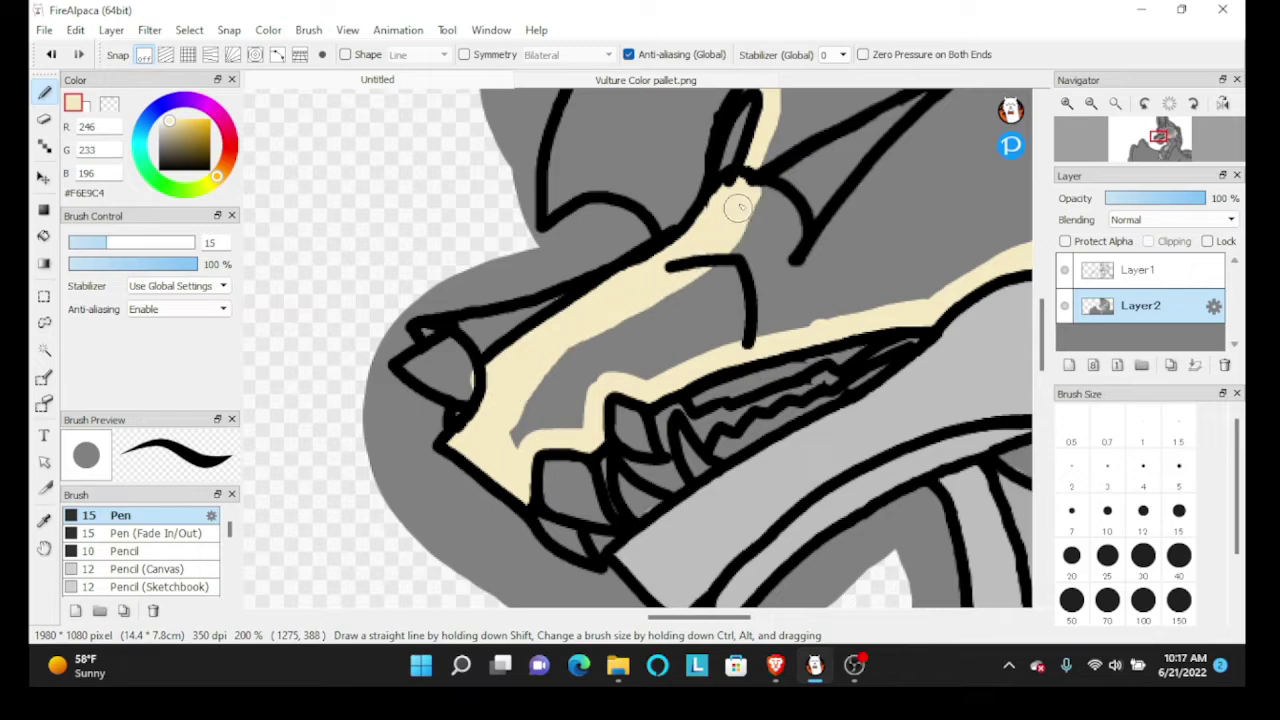
mouse_move(718, 275)
left_mouse_down()
mouse_move(562, 386)
mouse_move(515, 441)
left_mouse_up()
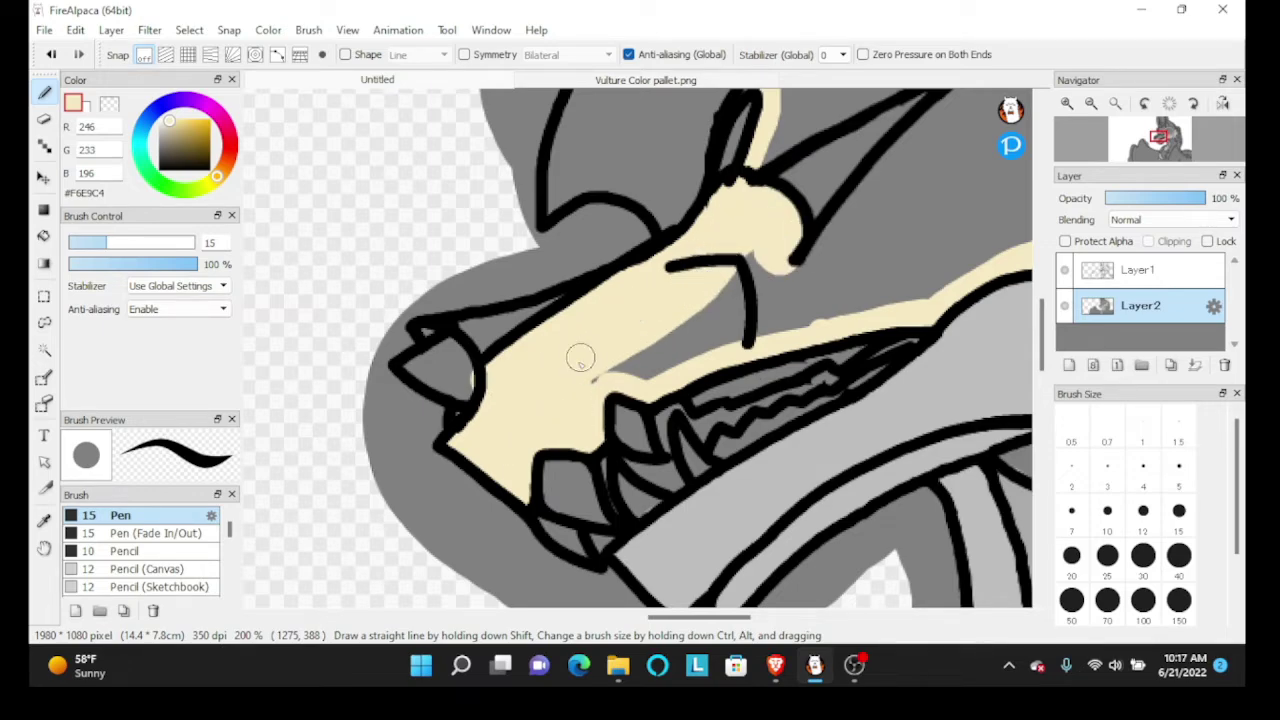
mouse_move(580, 358)
left_mouse_down()
mouse_move(640, 341)
mouse_move(747, 265)
mouse_move(818, 306)
left_mouse_up()
left_click_drag(647, 379, 748, 283)
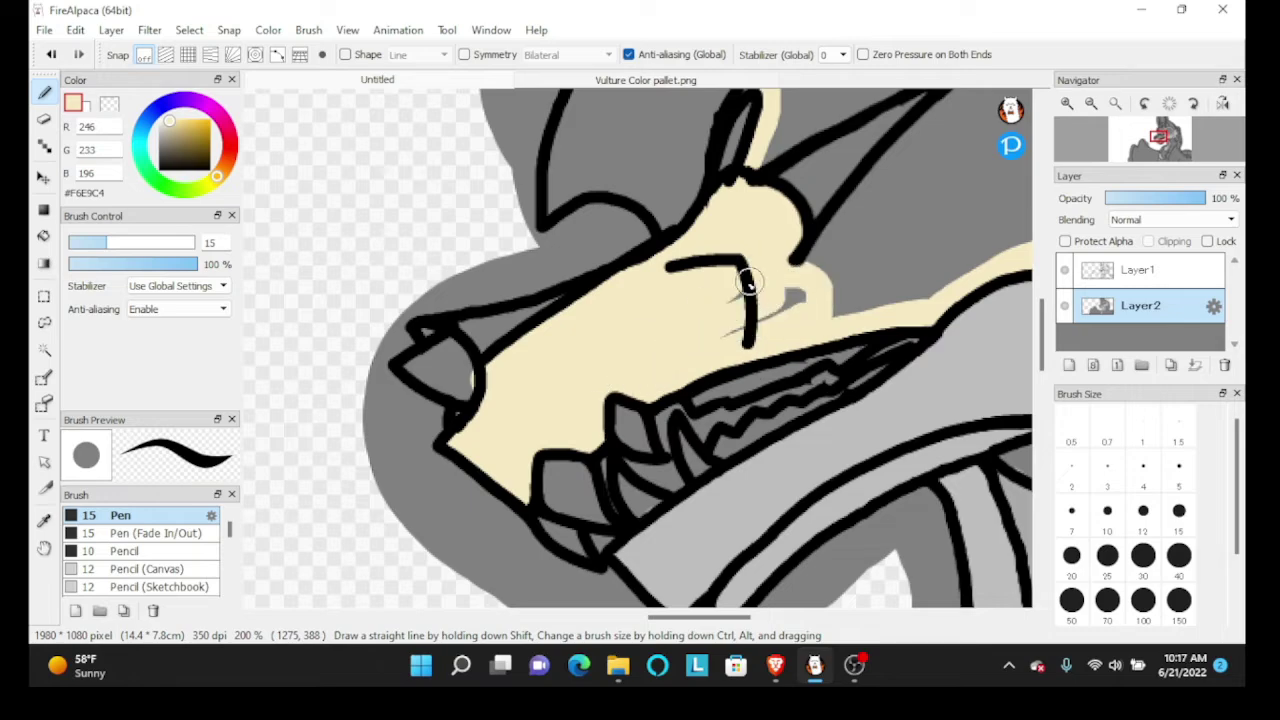
Paint cream inside and above the eye, and widen the cream border along the mask's edges
scroll(709, 348, "down", 5)
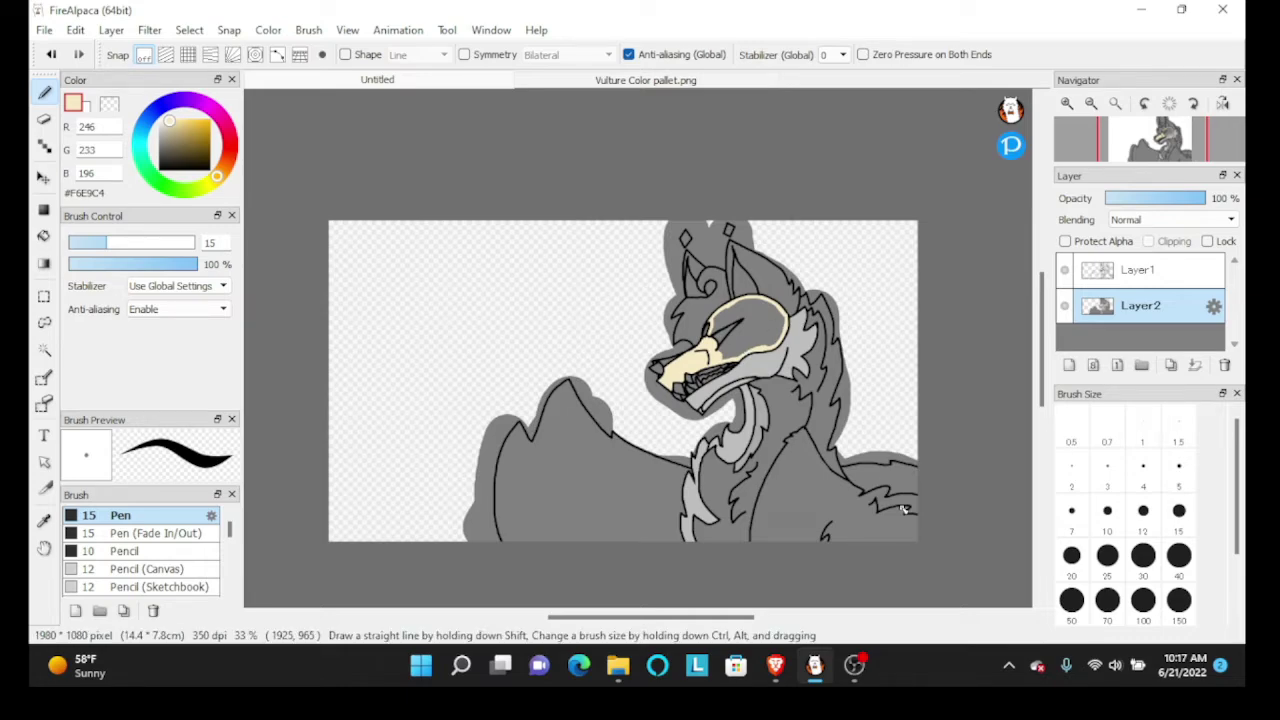
scroll(608, 403, "up", 5)
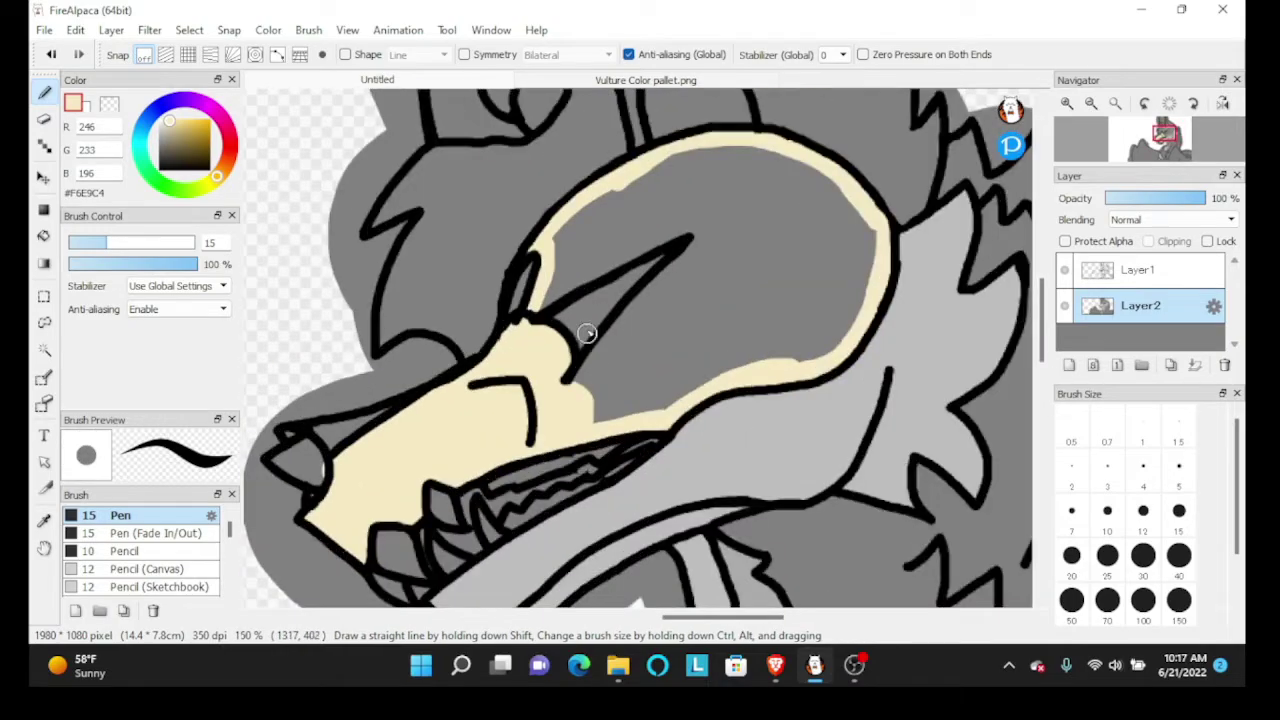
scroll(587, 334, "up", 1)
left_click_drag(608, 252, 581, 264)
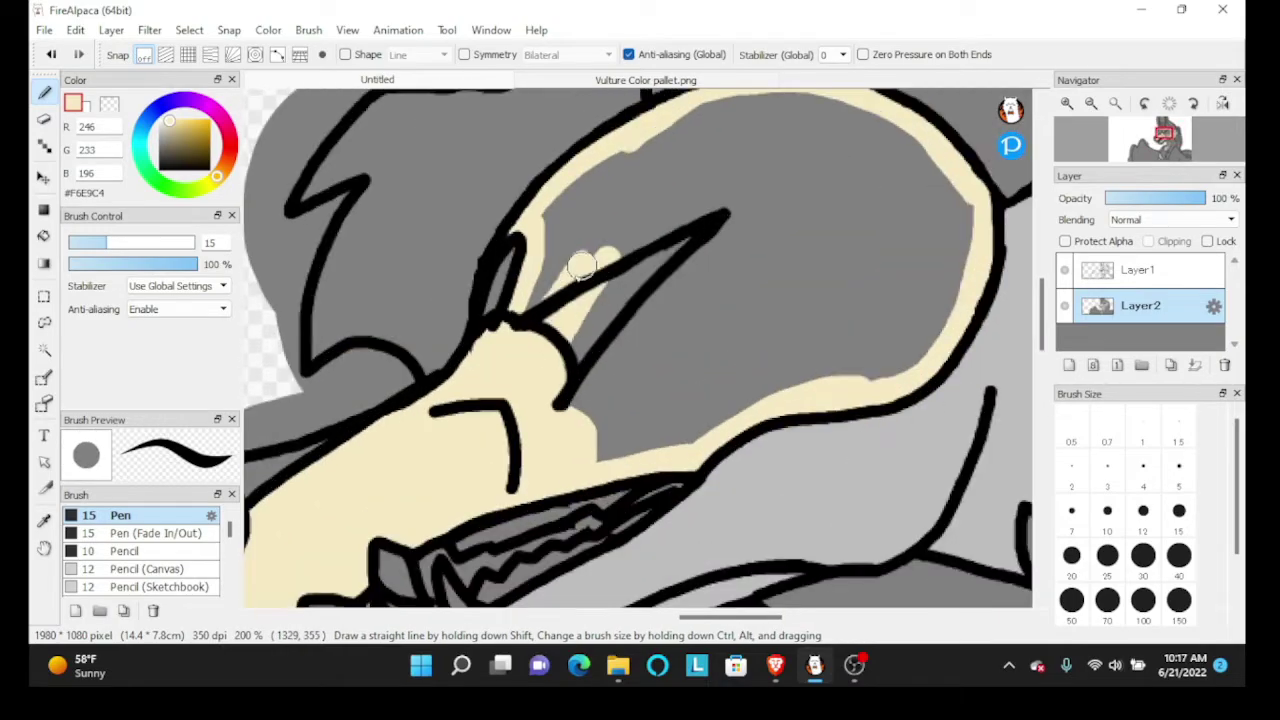
mouse_move(659, 134)
left_mouse_down()
mouse_move(803, 111)
mouse_move(713, 111)
mouse_move(691, 121)
mouse_move(902, 125)
mouse_move(808, 99)
mouse_move(951, 148)
mouse_move(962, 259)
mouse_move(896, 374)
left_mouse_up()
left_click_drag(783, 397, 696, 447)
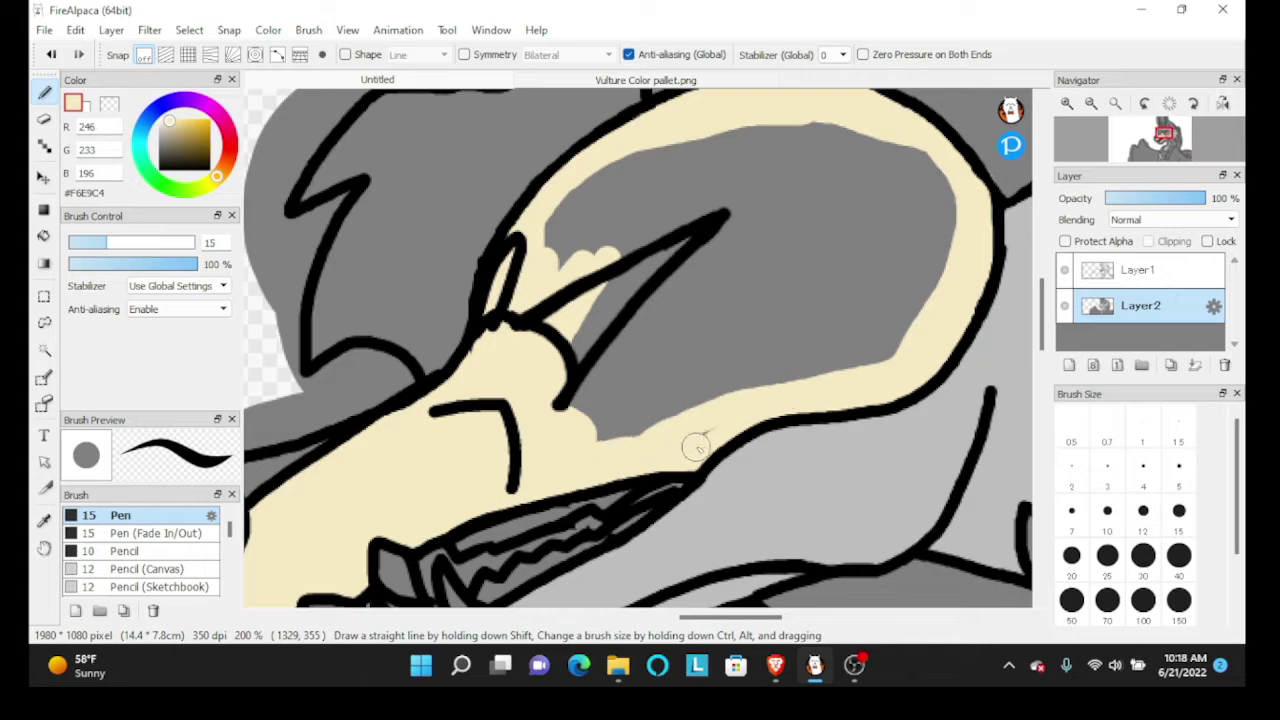
mouse_move(590, 408)
left_mouse_down()
mouse_move(606, 323)
mouse_move(565, 343)
mouse_move(665, 248)
mouse_move(619, 210)
mouse_move(696, 204)
mouse_move(575, 275)
mouse_move(630, 196)
mouse_move(581, 185)
mouse_move(543, 267)
mouse_move(698, 128)
mouse_move(597, 181)
mouse_move(845, 158)
left_mouse_up()
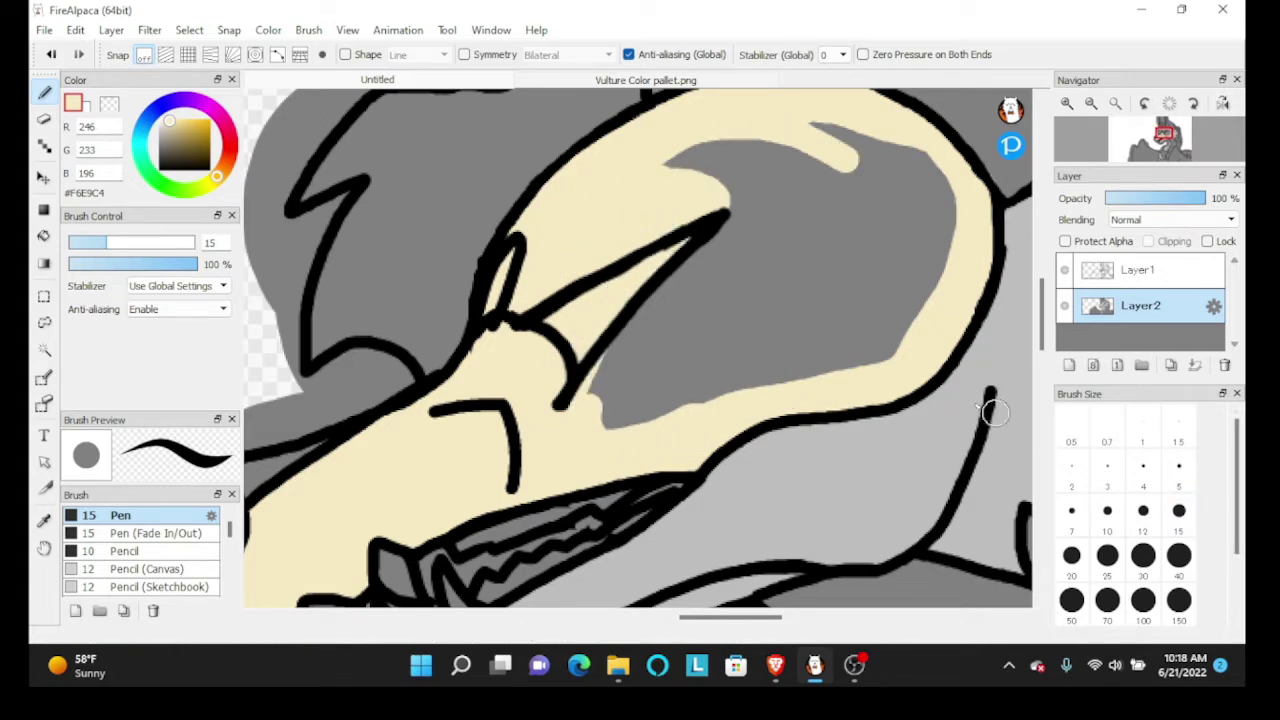
Fill the remaining gray area of the head mask with cream, increasing the brush size to 25
left_click_drag(588, 408, 732, 248)
left_click(1107, 562)
mouse_move(531, 409)
left_mouse_down()
mouse_move(738, 345)
mouse_move(769, 360)
mouse_move(757, 377)
mouse_move(922, 331)
mouse_move(944, 202)
mouse_move(857, 139)
mouse_move(683, 181)
mouse_move(779, 236)
mouse_move(771, 206)
mouse_move(556, 403)
mouse_move(649, 358)
mouse_move(856, 161)
mouse_move(892, 237)
mouse_move(826, 298)
mouse_move(857, 216)
mouse_move(767, 328)
mouse_move(877, 304)
mouse_move(913, 207)
left_mouse_up()
scroll(852, 243, "down", 5)
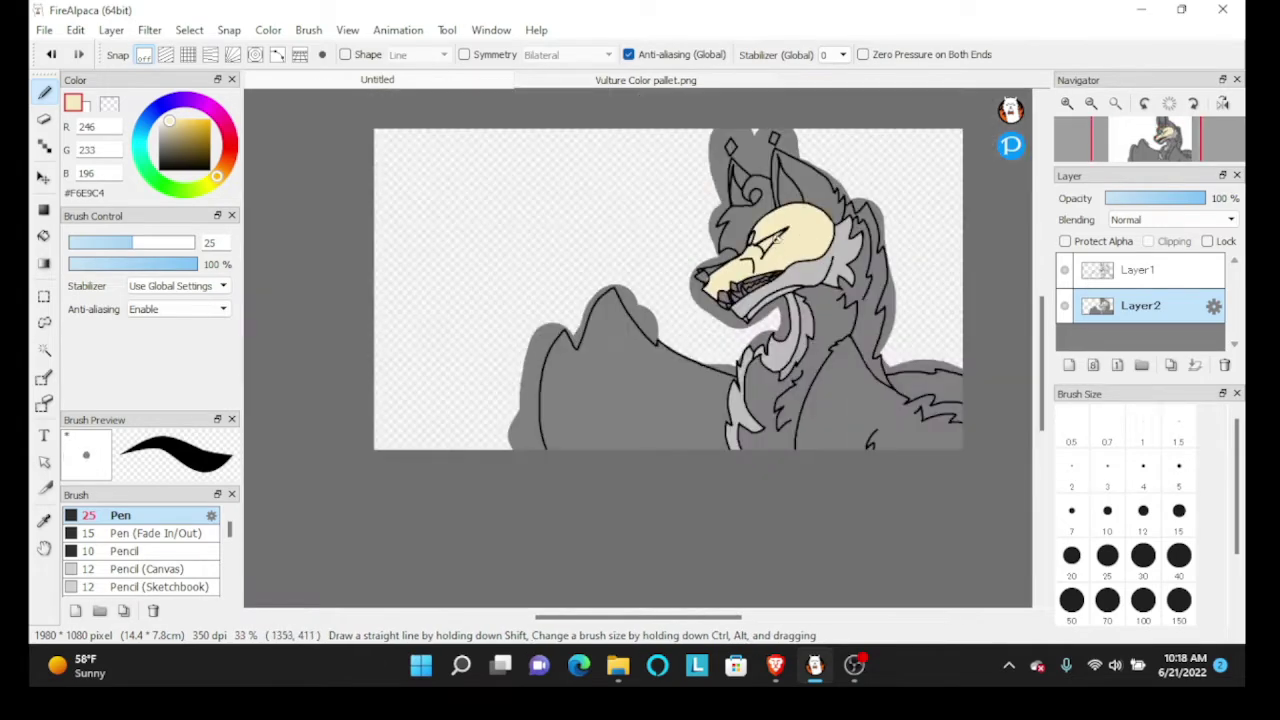
Fill the nose and the sliver above the snout with cream, and tidy the surrounding area with base gray #808080
scroll(776, 274, "up", 5)
mouse_move(641, 353)
left_mouse_down()
mouse_move(671, 301)
mouse_move(600, 325)
left_mouse_up()
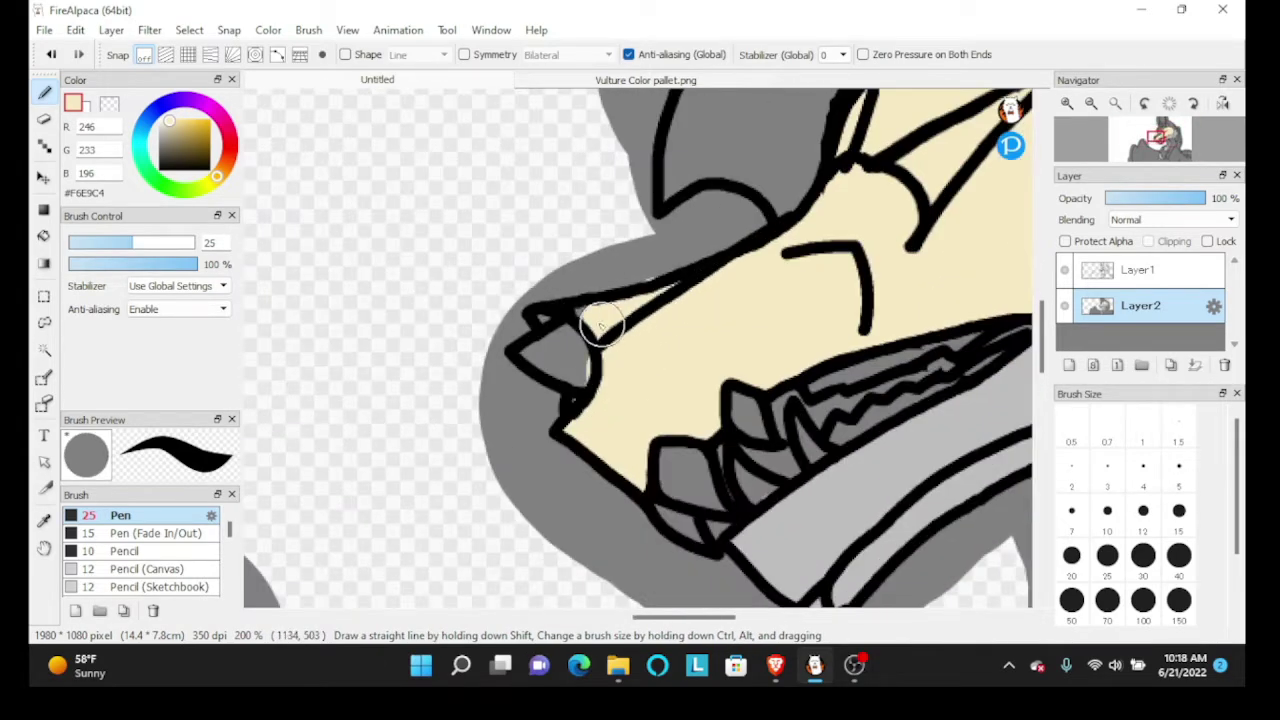
scroll(542, 434, "up", 3)
right_click(530, 362)
left_click_drag(542, 372, 522, 295)
scroll(520, 295, "down", 4)
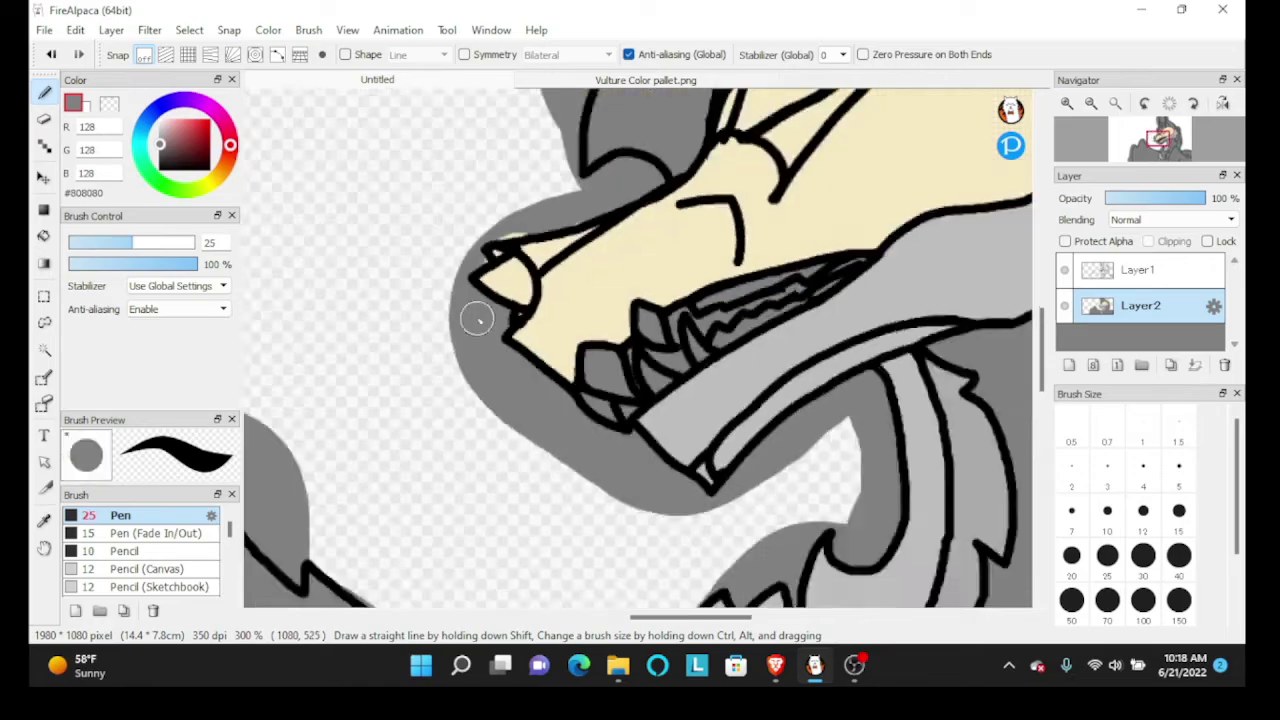
scroll(477, 300, "up", 1)
scroll(543, 234, "up", 1)
scroll(470, 255, "down", 2)
scroll(615, 212, "down", 2)
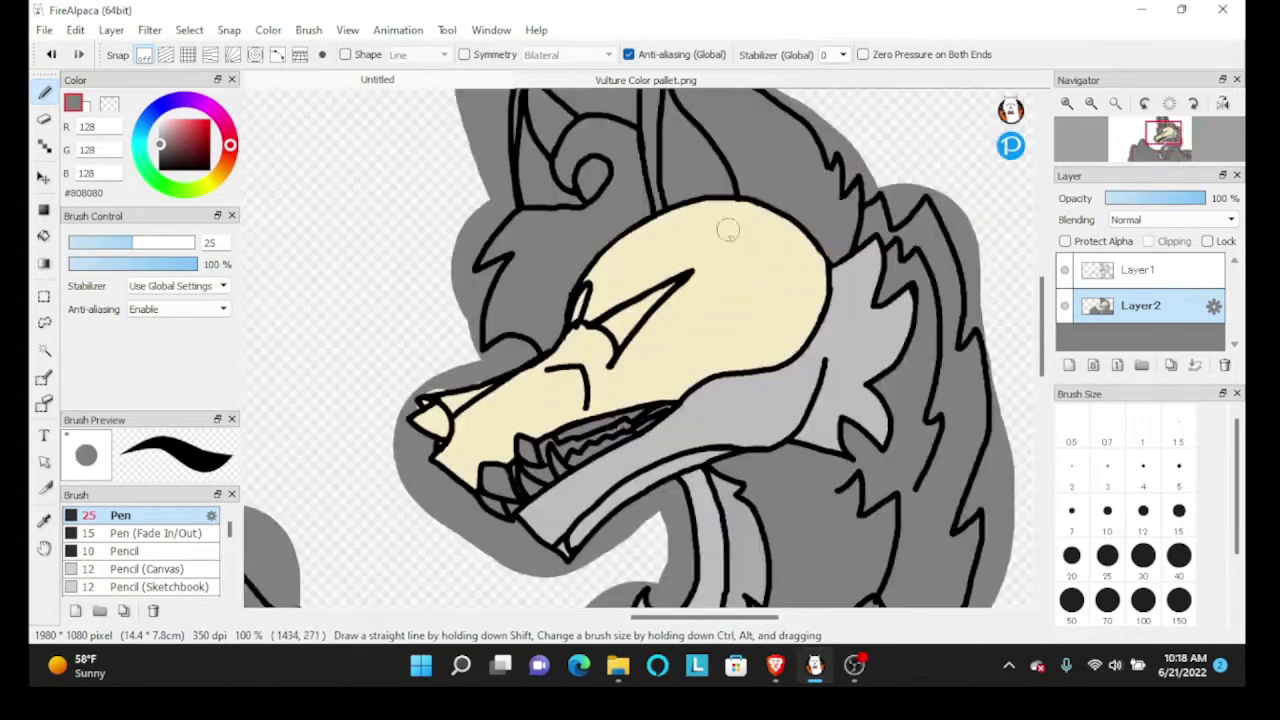
Sample black from the eye in the Vulture palette and return to the drawing
left_click(622, 80)
scroll(602, 187, "up", 2)
right_click(572, 162)
left_click(404, 81)
Try filling the eye shape with black at brush size 25, then undo the last stroke
scroll(637, 326, "up", 3)
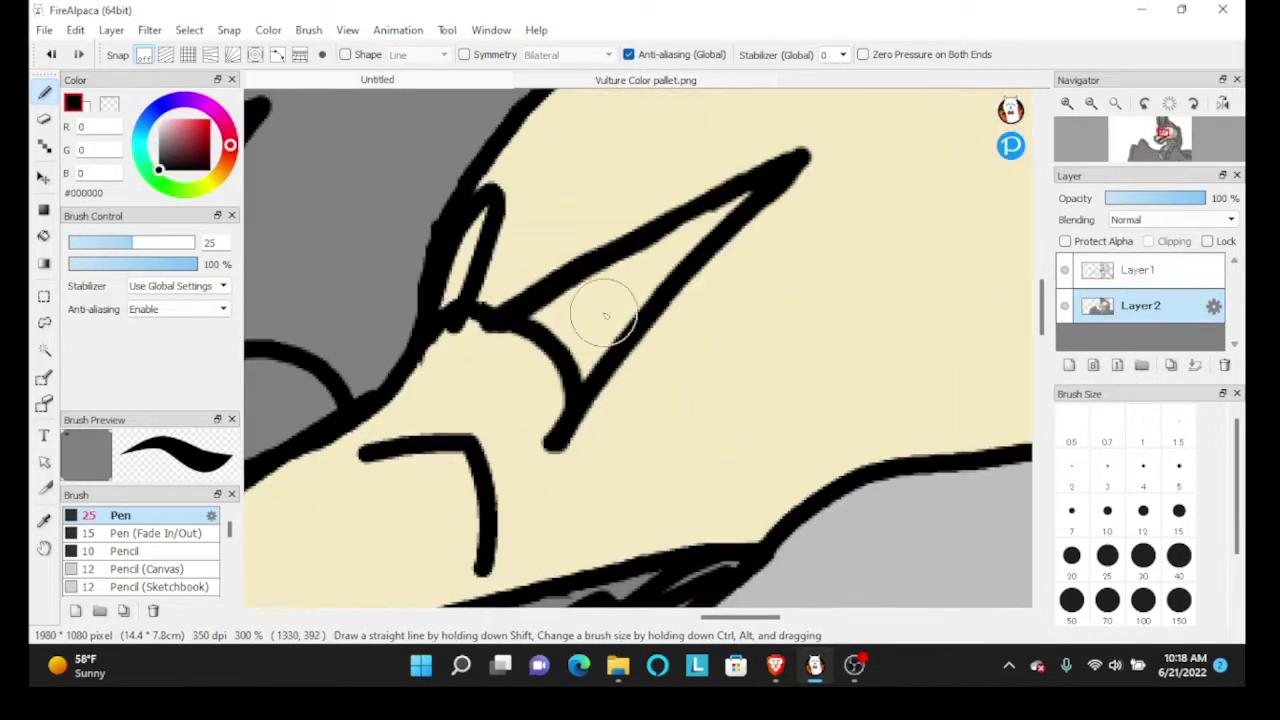
mouse_move(556, 308)
left_mouse_down()
mouse_move(582, 348)
mouse_move(621, 286)
mouse_move(747, 191)
left_mouse_up()
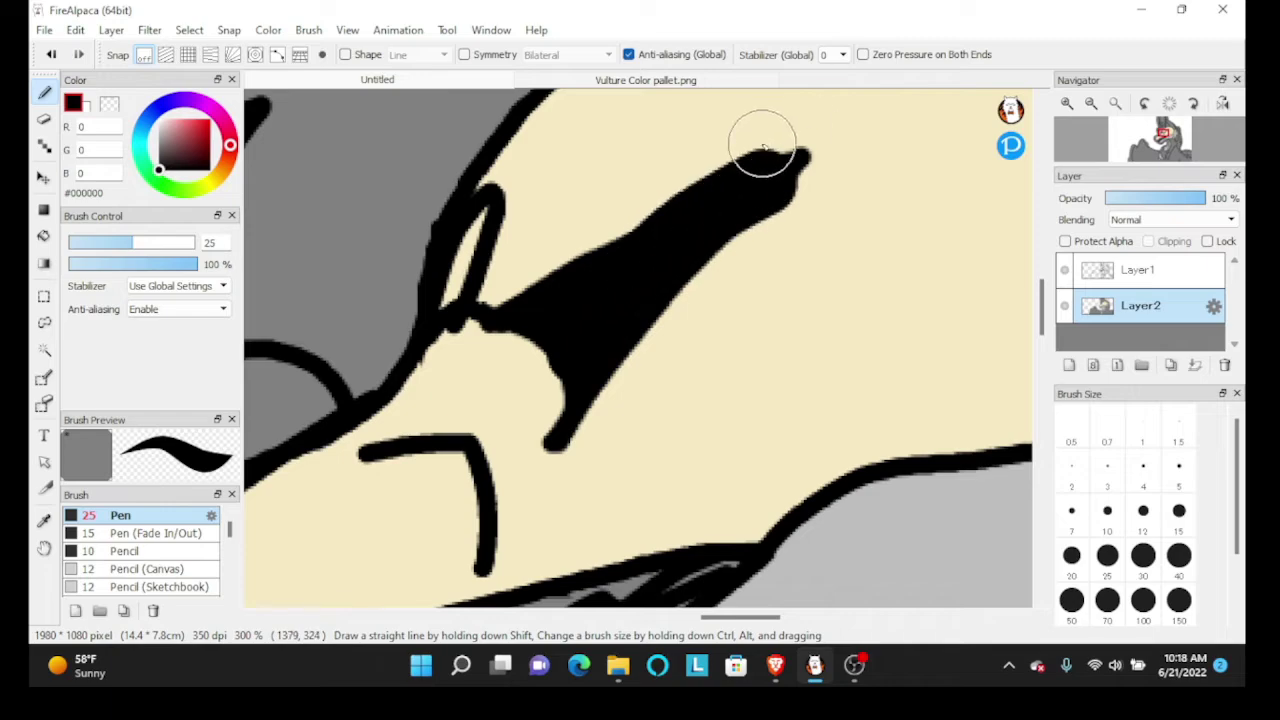
key("ctrl+z")
Fill the eye shape with black up to its pointed outer corner using brush size 10
scroll(614, 294, "up", 2)
left_click(1106, 519)
scroll(519, 379, "up", 1)
mouse_move(436, 340)
left_mouse_down()
mouse_move(668, 298)
mouse_move(667, 327)
mouse_move(687, 282)
mouse_move(485, 308)
mouse_move(599, 366)
mouse_move(526, 309)
left_mouse_up()
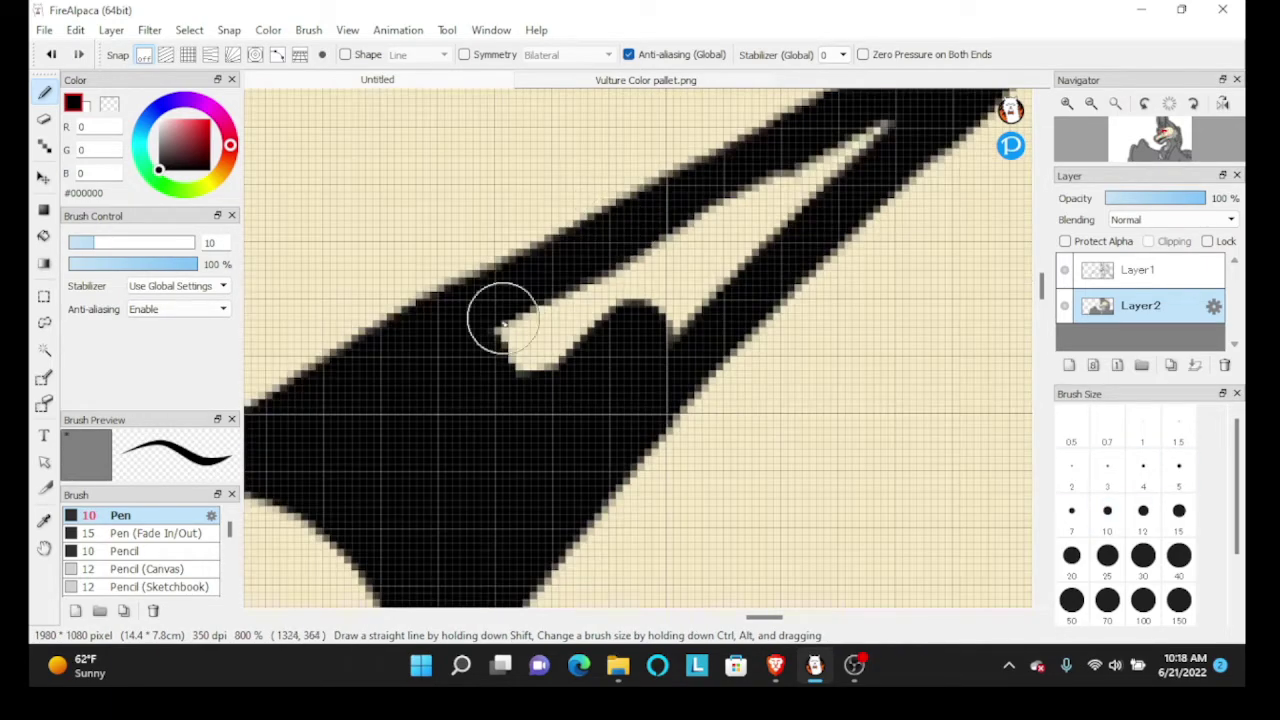
mouse_move(500, 314)
left_mouse_down()
mouse_move(618, 277)
mouse_move(898, 130)
left_mouse_up()
Sample the lime green #A7FF19 from the iris in the Vulture palette and return to the drawing
left_click(620, 80)
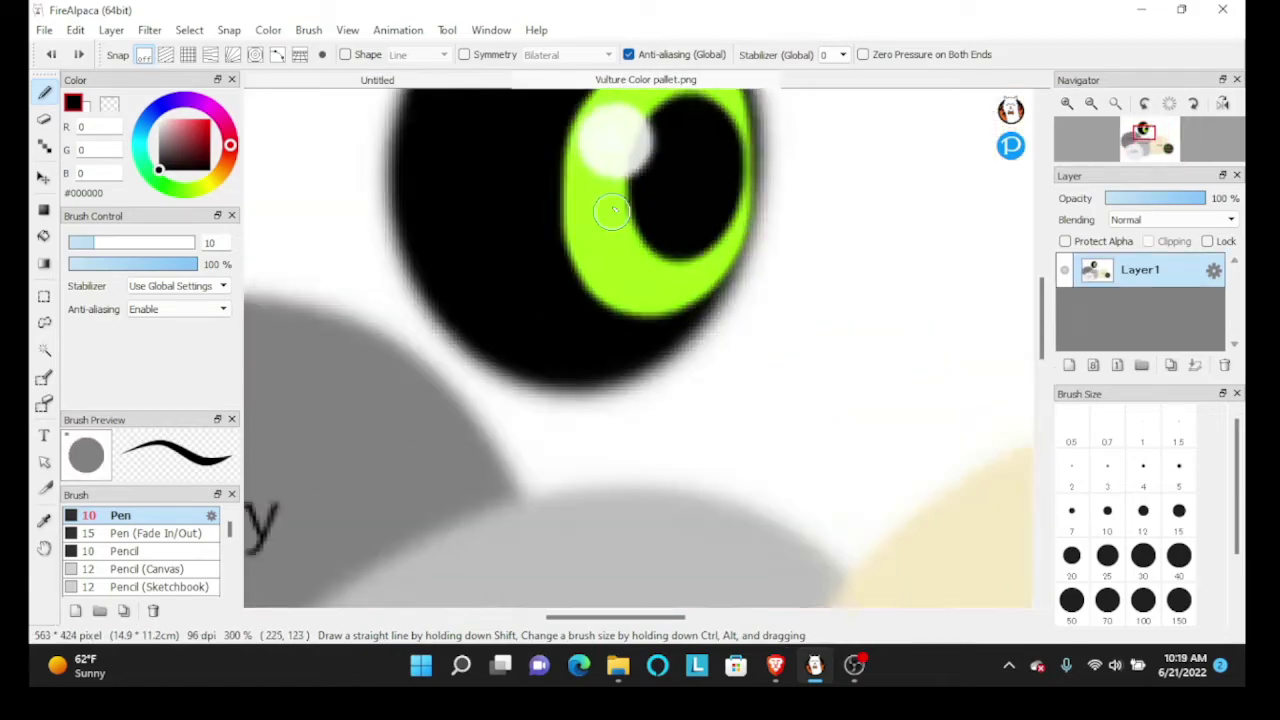
scroll(680, 220, "up", 2)
right_click(533, 164)
left_click(428, 80)
Try painting a green crescent iris inside the black eye, then undo the strokes
scroll(629, 300, "down", 4)
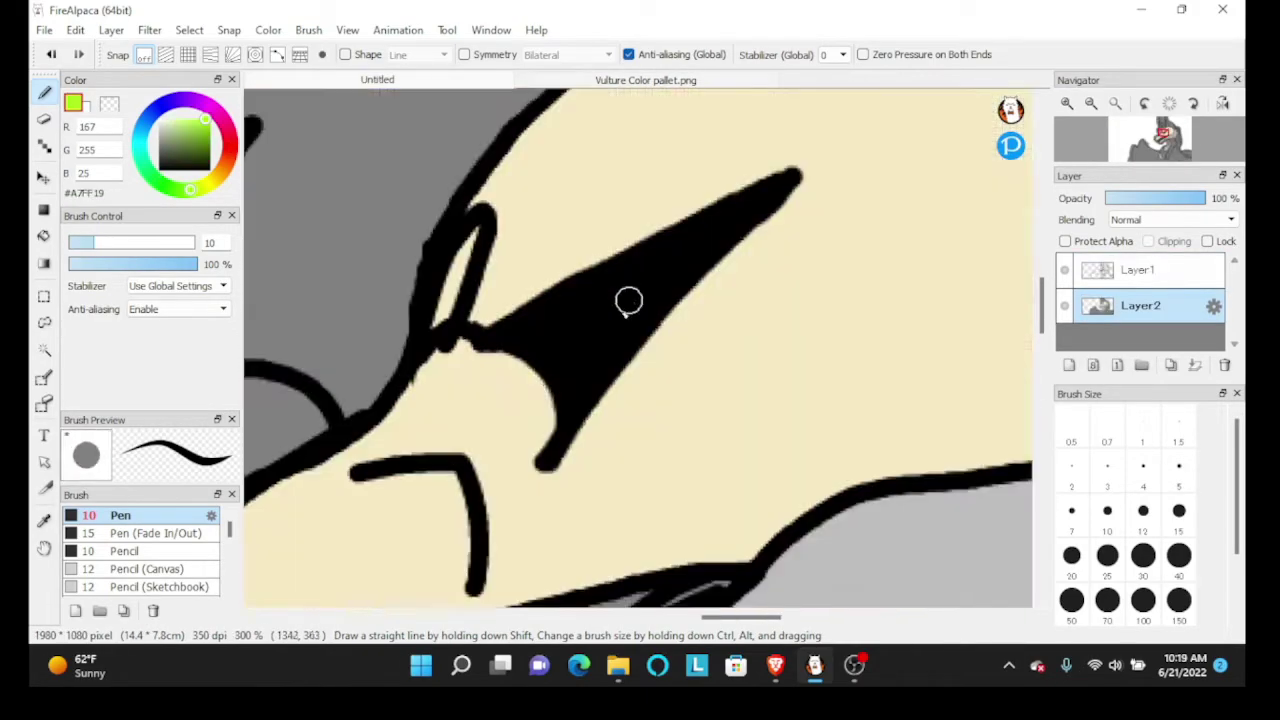
scroll(576, 255, "up", 4)
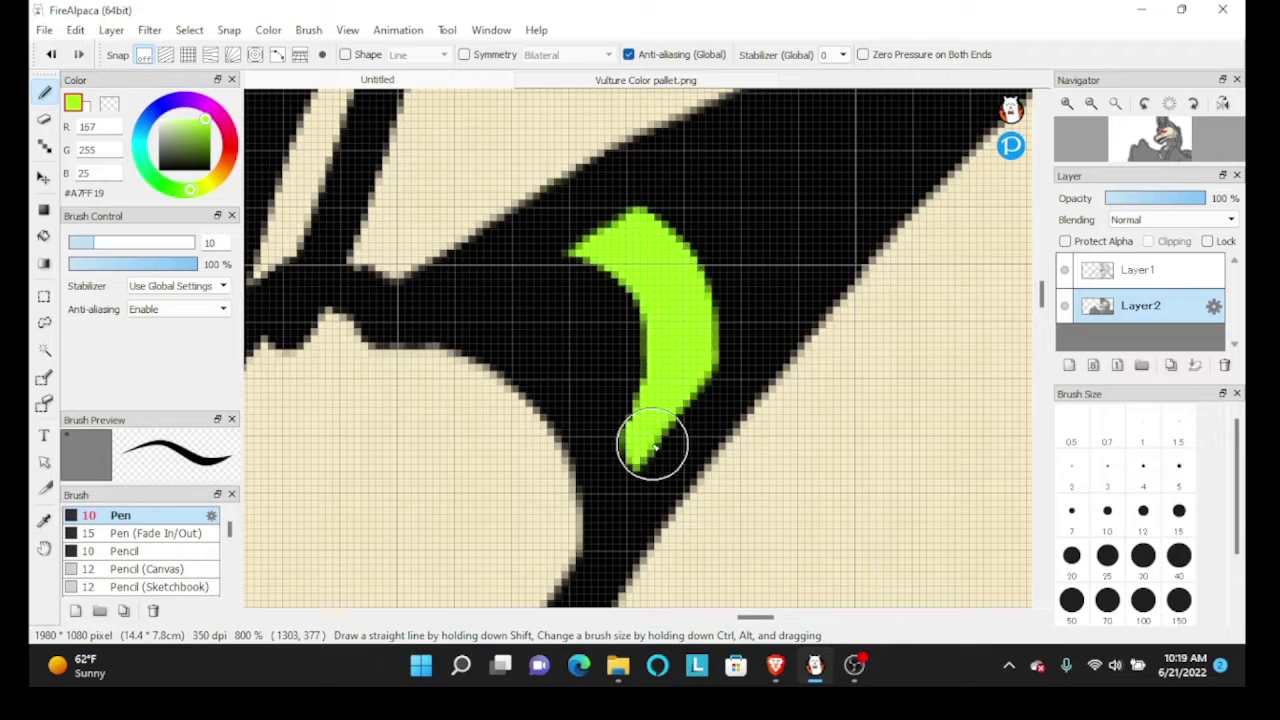
scroll(680, 320, "down", 5)
scroll(640, 325, "up", 5)
key("ctrl+z")
key("ctrl+z")
Paint a green iris in the black eye and add a black pupil inside it
mouse_move(612, 270)
left_mouse_down()
mouse_move(713, 466)
mouse_move(657, 514)
mouse_move(580, 486)
mouse_move(520, 371)
mouse_move(705, 321)
left_mouse_up()
right_click(643, 396)
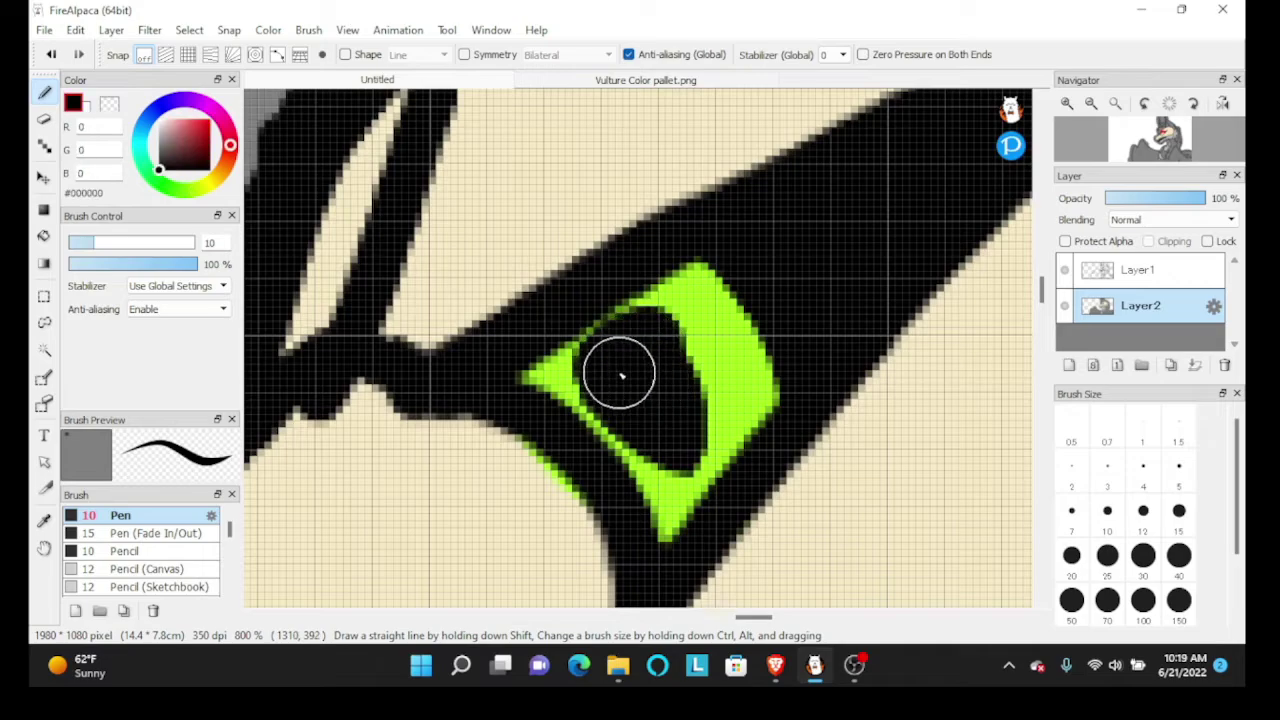
scroll(646, 381, "down", 2)
scroll(700, 405, "up", 2)
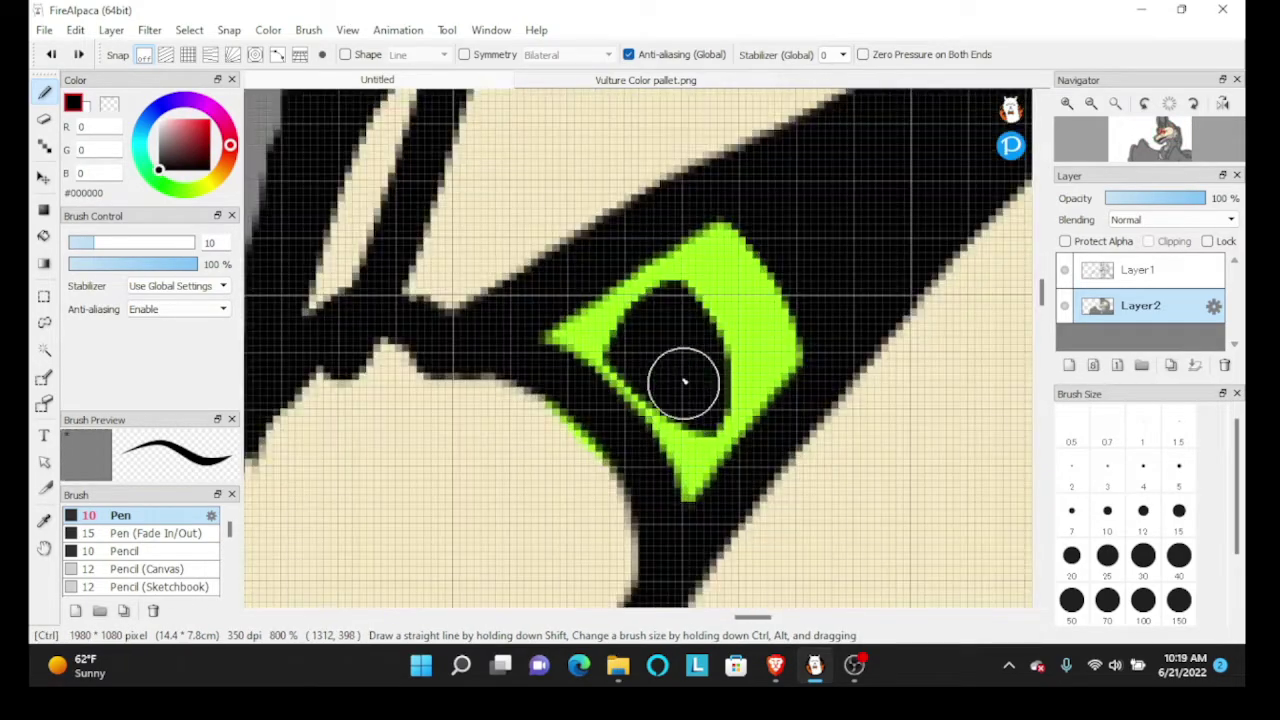
Extend the black pupil over the snout-facing side of the iris, leaving a green crescent behind it
scroll(686, 380, "down", 2)
scroll(663, 349, "up", 2)
left_click_drag(660, 350, 677, 303)
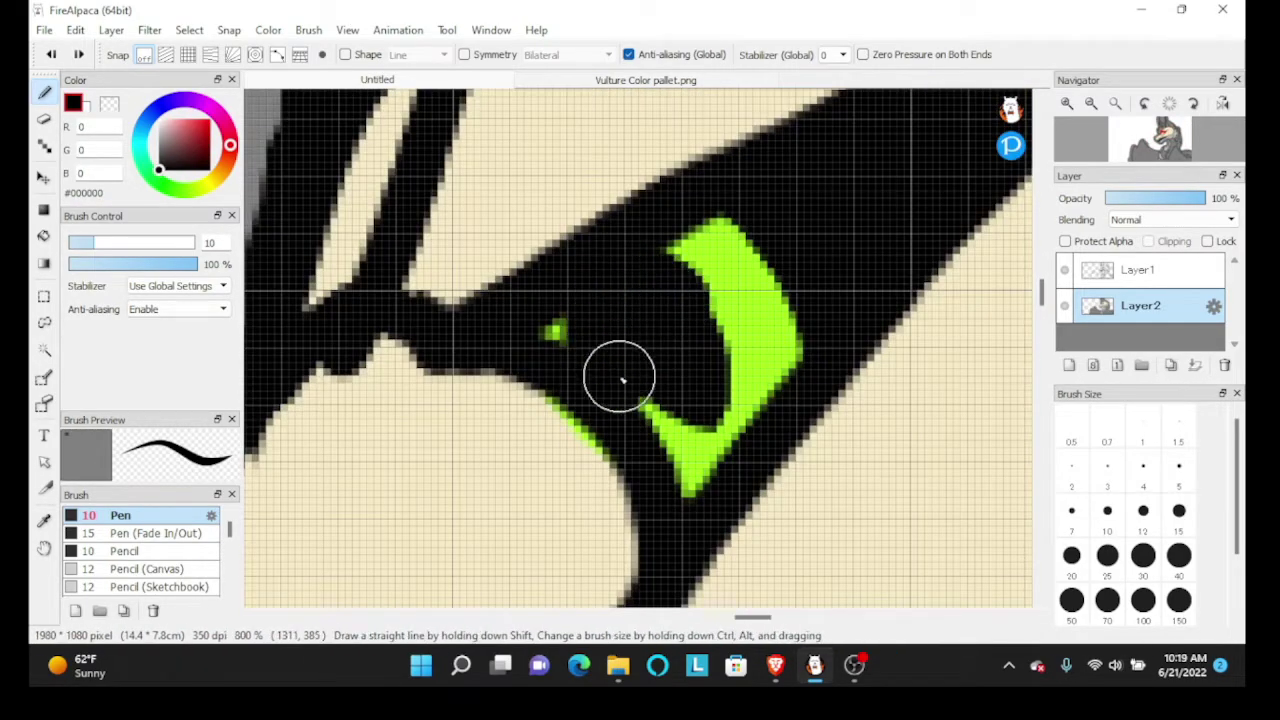
Sample the mask cream and cover the green spill below the eye outline
scroll(696, 372, "down", 6)
scroll(675, 383, "up", 6)
right_click(700, 412)
left_click_drag(730, 368, 671, 295)
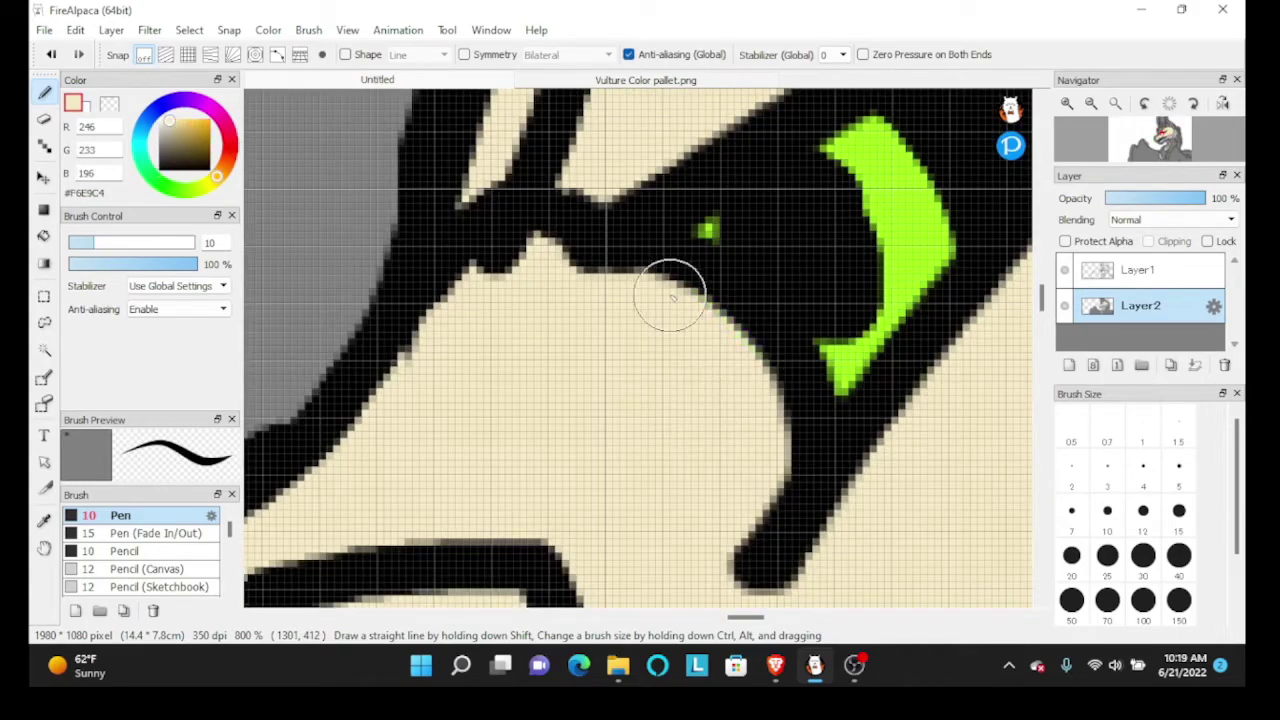
Sample black and cover the leftover green speck in the inner corner of the eye
scroll(684, 308, "down", 2)
scroll(741, 280, "up", 1)
left_click(741, 282, "alt")
scroll(741, 282, "down", 2)
scroll(748, 337, "up", 2)
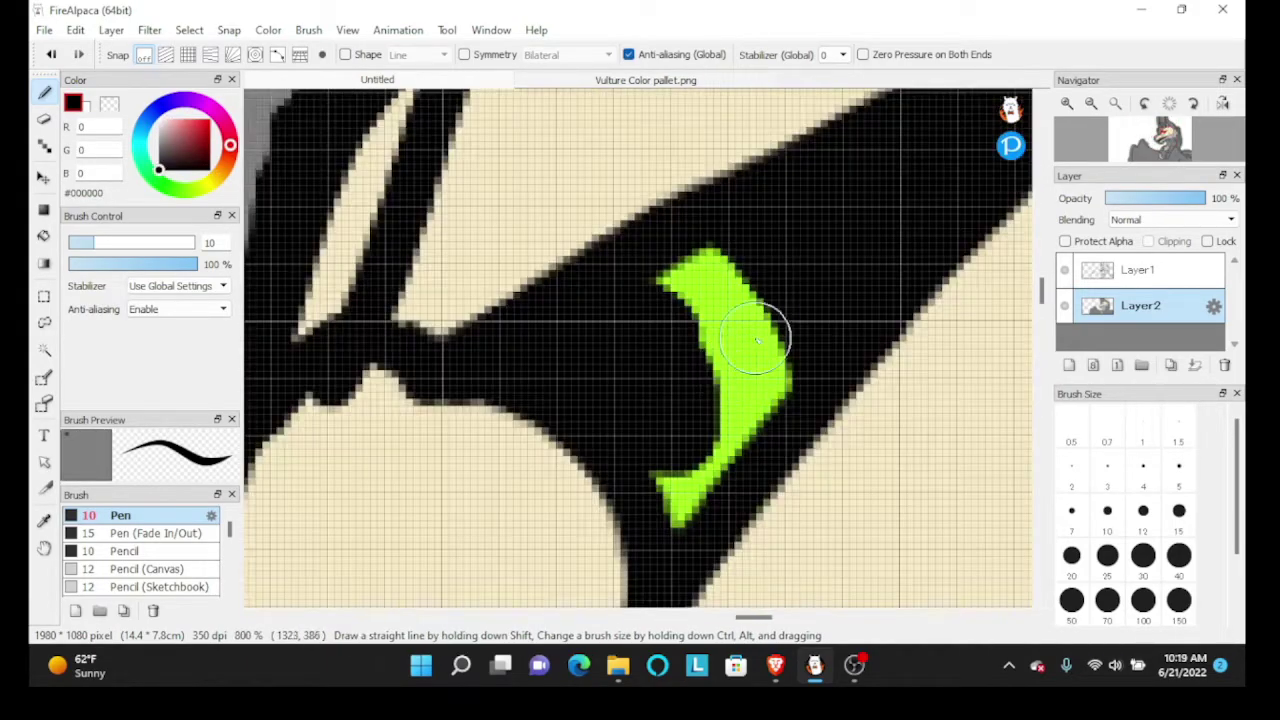
Sample the iris green, darken it to #1E3200, and paint the black pupil area on the snout-facing side of the iris
left_click(733, 350, "alt")
scroll(742, 272, "down", 6)
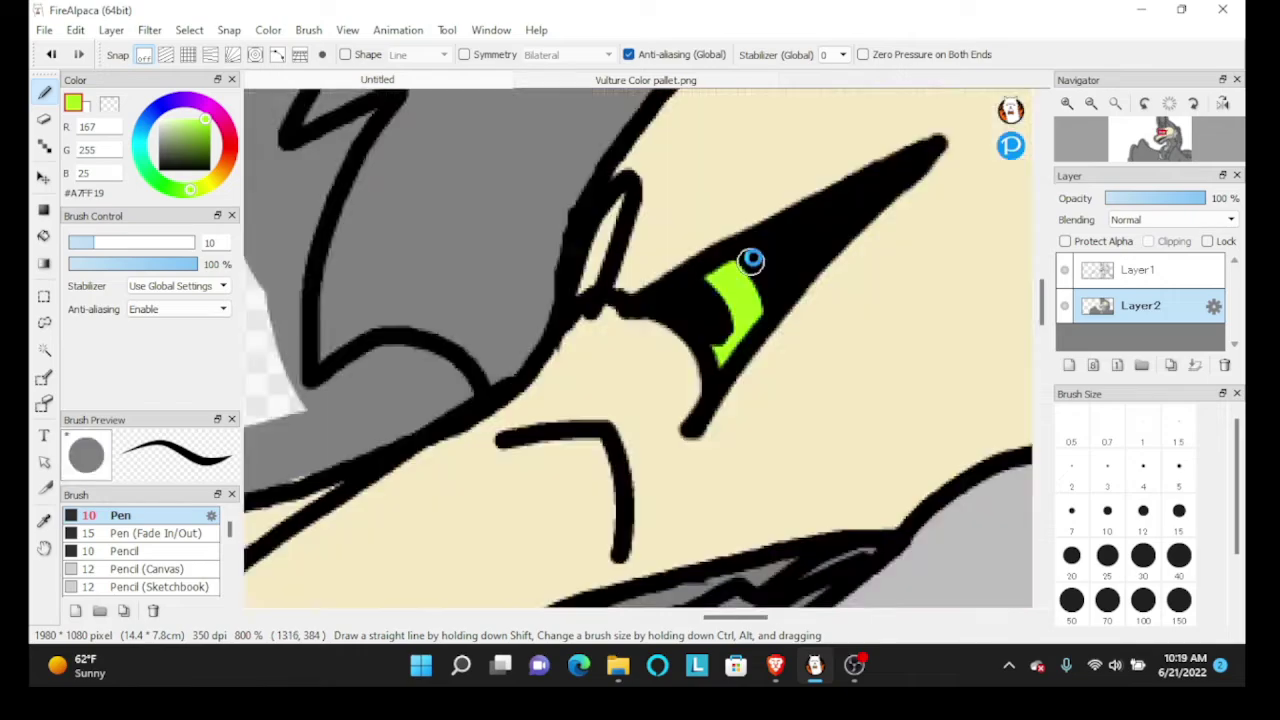
scroll(738, 284, "up", 7)
right_click(603, 420)
left_click(87, 108)
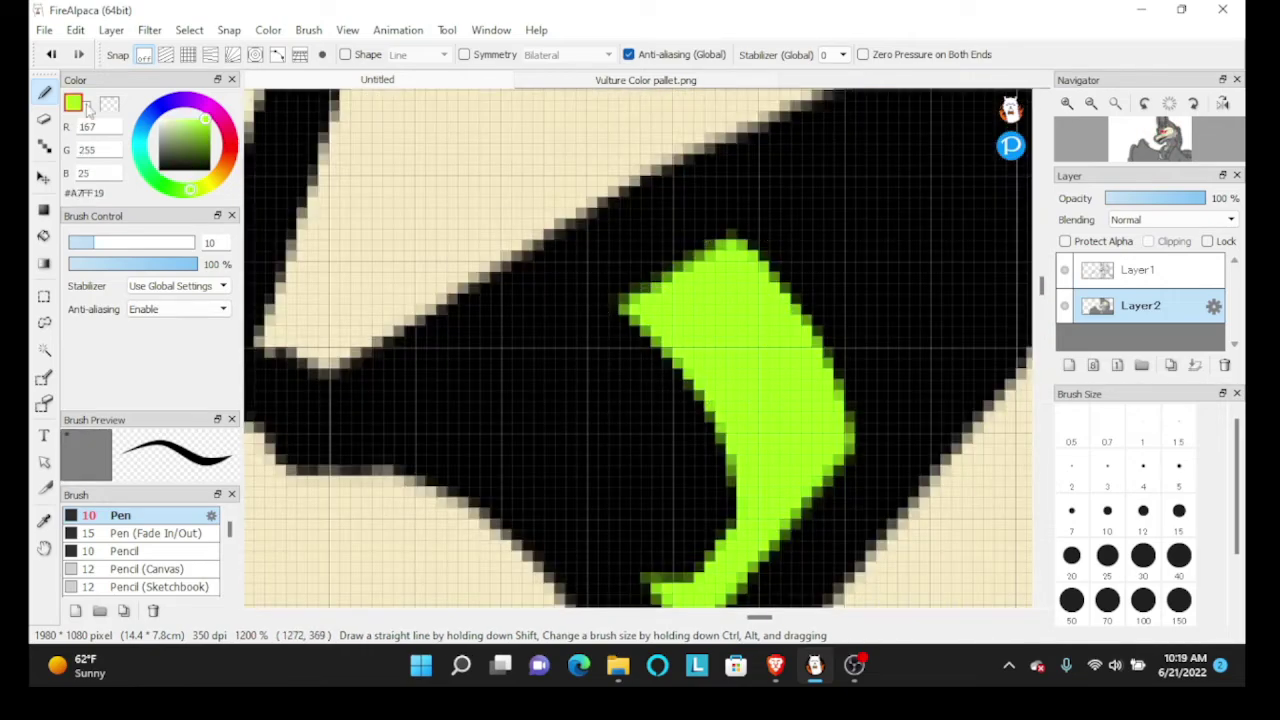
scroll(637, 322, "down", 2)
scroll(621, 408, "up", 2)
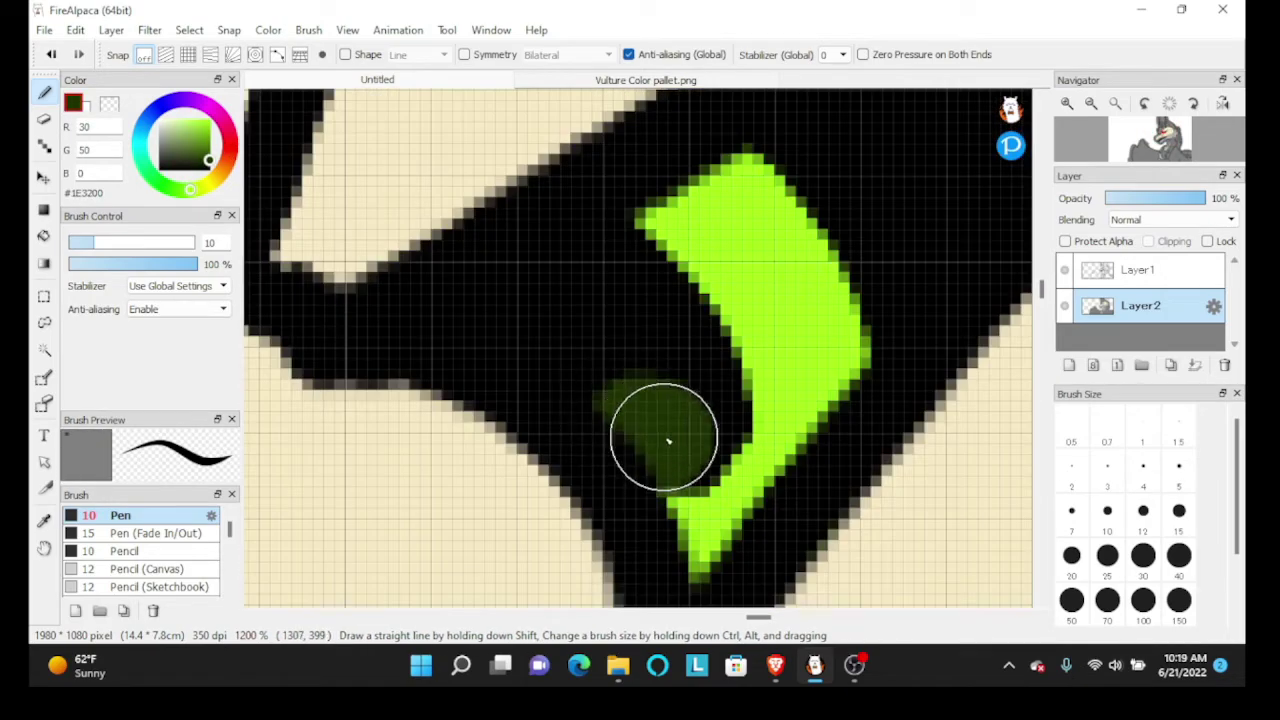
mouse_move(675, 339)
left_mouse_down()
mouse_move(632, 283)
mouse_move(557, 297)
left_mouse_up()
scroll(631, 363, "down", 3)
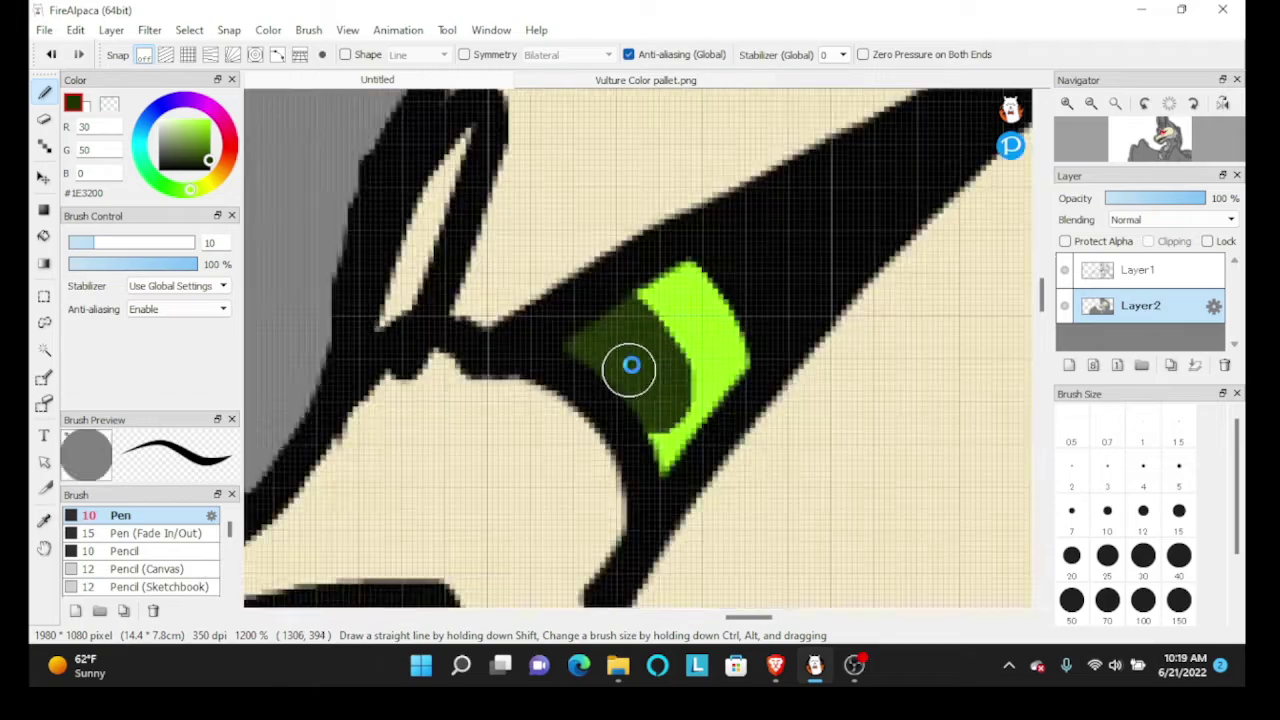
Repaint the pupil area beside the iris in darker green #162400 and resample the bright iris green
scroll(632, 352, "up", 2)
scroll(632, 352, "up", 3)
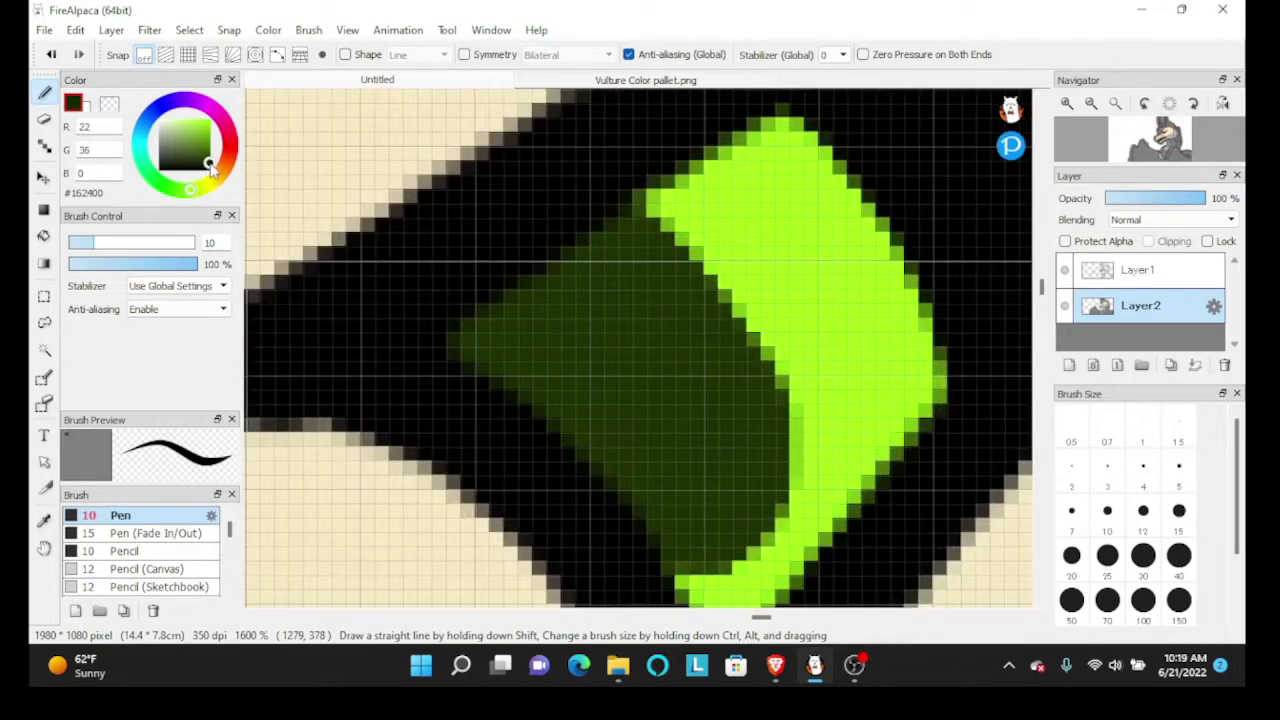
mouse_move(520, 343)
left_mouse_down()
mouse_move(622, 273)
mouse_move(700, 390)
mouse_move(716, 501)
mouse_move(591, 363)
left_mouse_up()
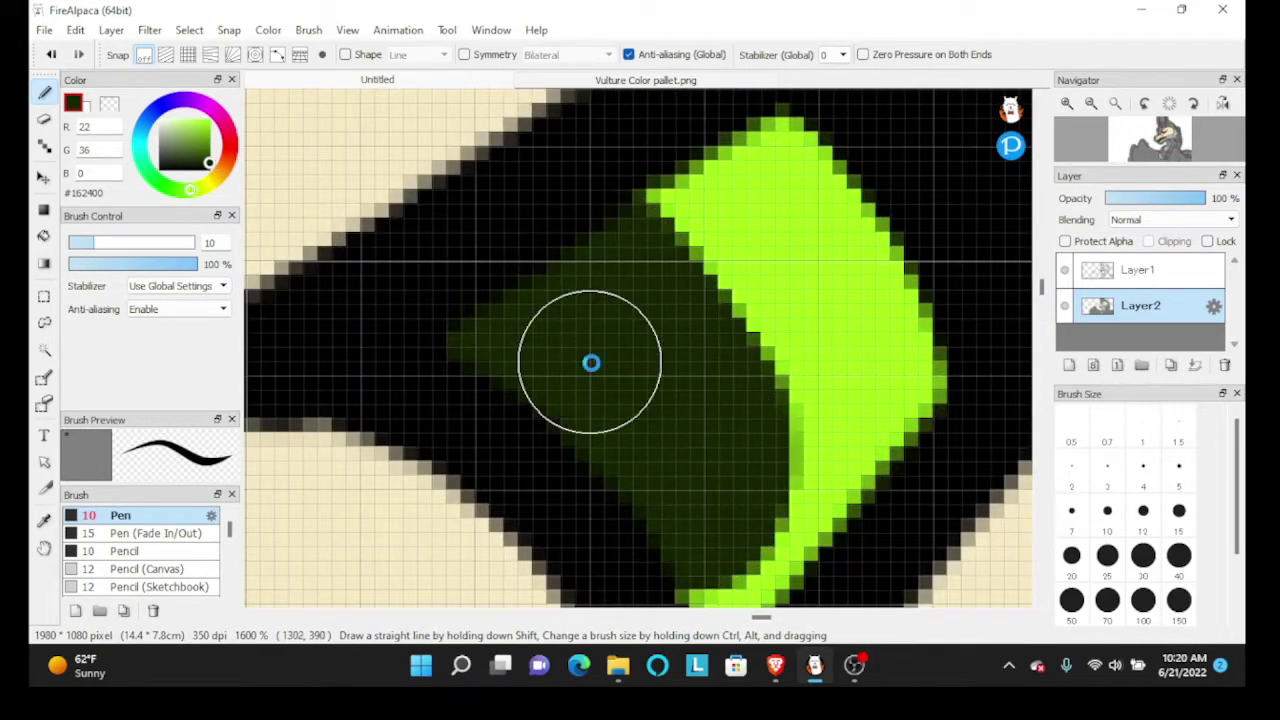
scroll(591, 363, "down", 3)
scroll(560, 190, "up", 3)
left_click(561, 176, "alt")
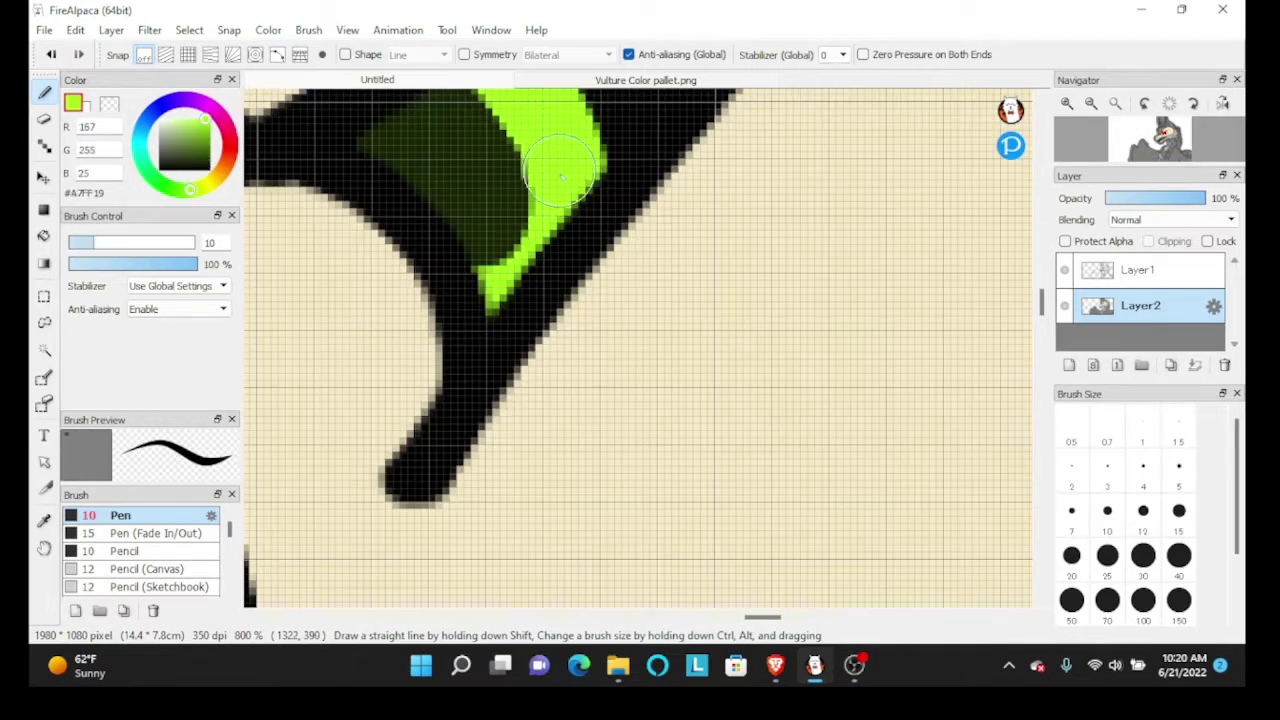
scroll(561, 176, "down", 5)
scroll(577, 289, "up", 2)
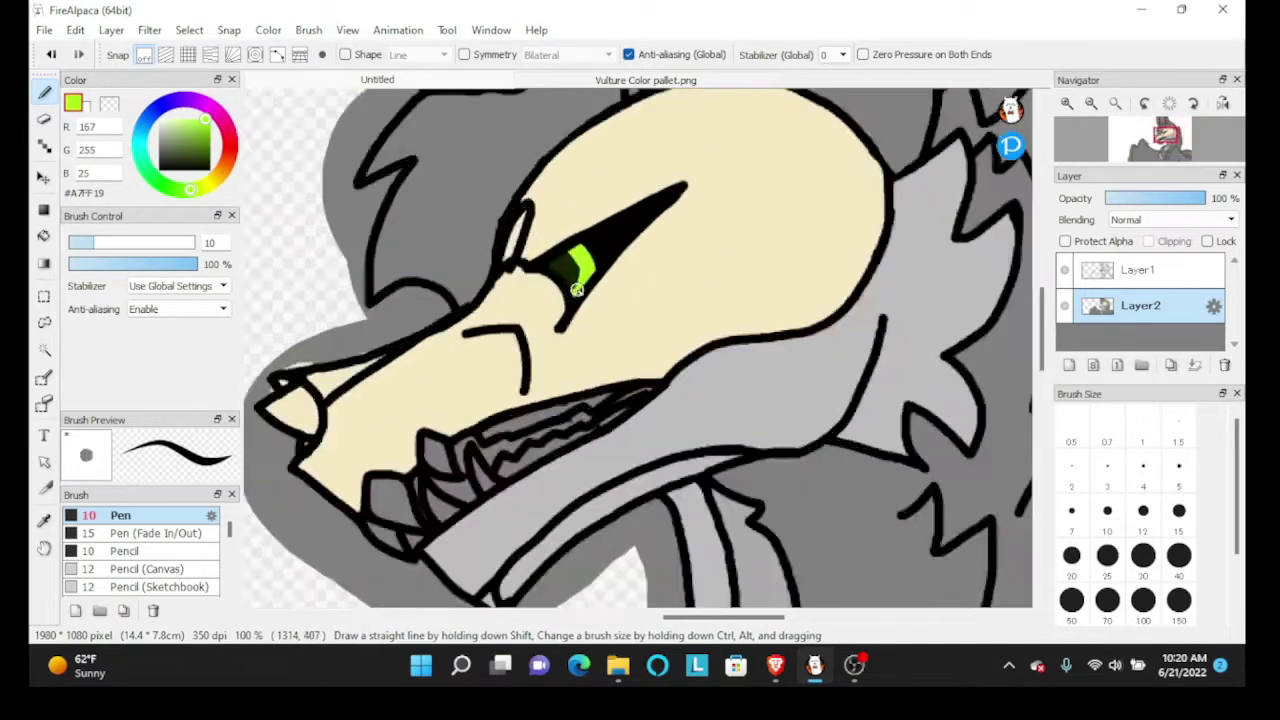
scroll(577, 289, "up", 3)
scroll(651, 244, "down", 5)
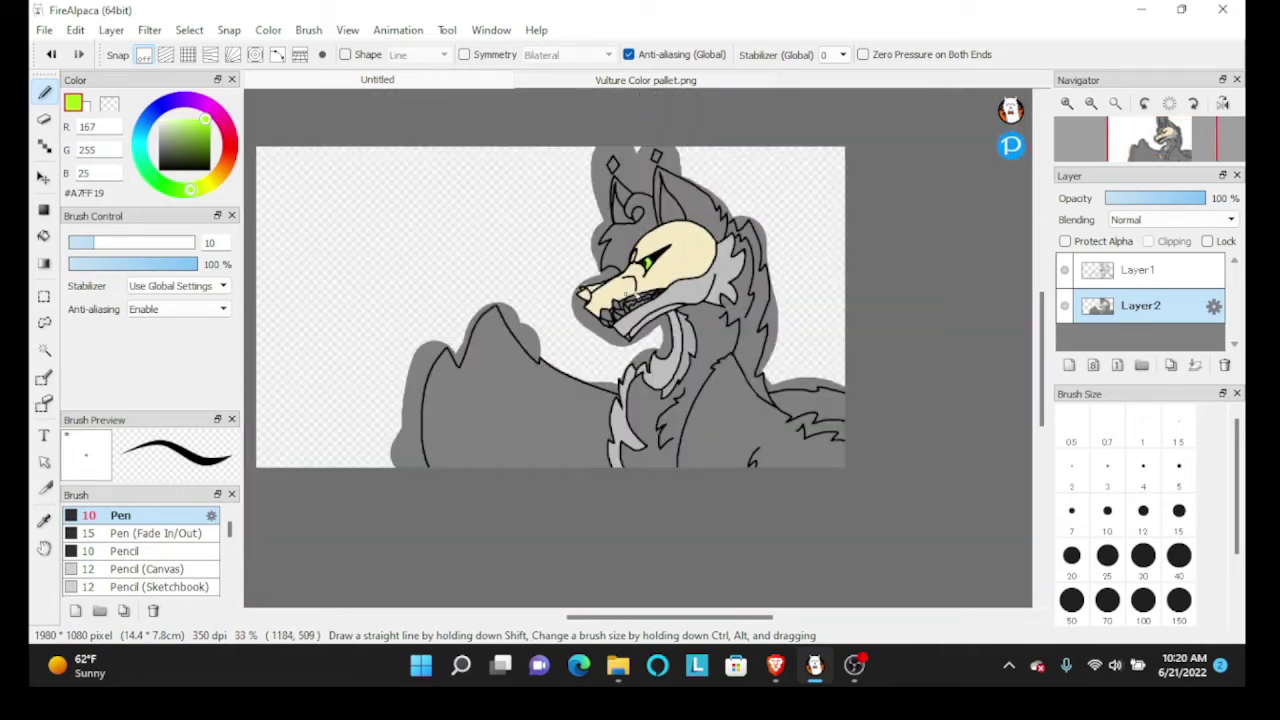
Sample the Mask Innards dark green from Vulture Color pallet.png and return to the Untitled drawing
scroll(608, 298, "up", 5)
left_click(502, 250, "alt")
left_click(575, 82)
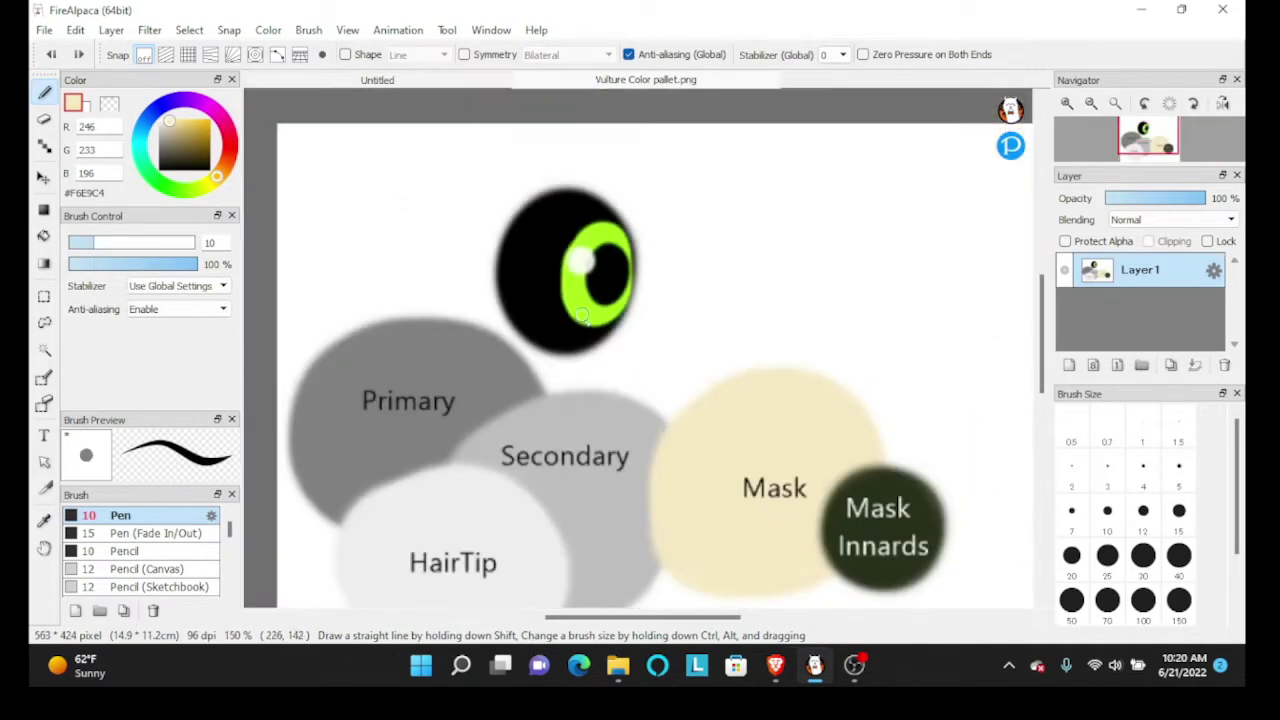
scroll(790, 355, "up", 3)
left_click(850, 320, "alt")
left_click(390, 81)
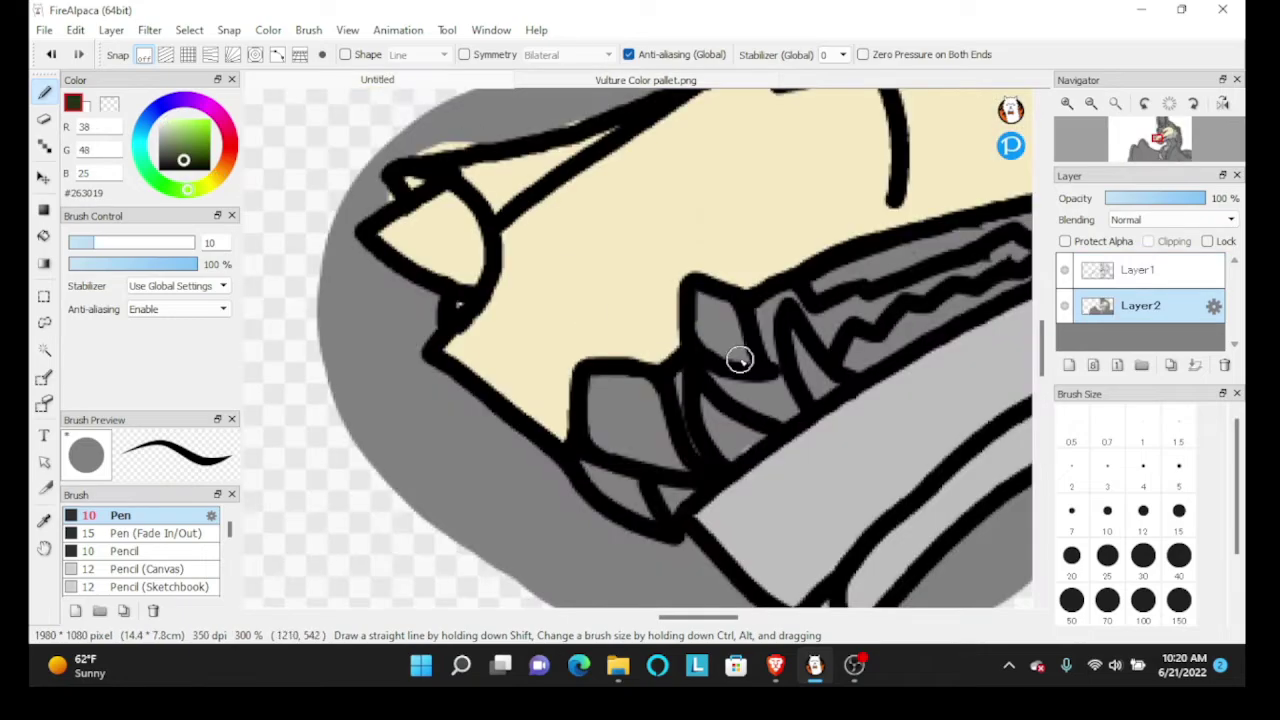
Fill the nasal opening behind the snout tip with the Mask Innards green #263019 on Layer2
scroll(737, 360, "down", 1)
scroll(480, 170, "up", 5)
mouse_move(480, 254)
left_mouse_down()
mouse_move(546, 334)
mouse_move(880, 142)
mouse_move(668, 320)
mouse_move(617, 258)
mouse_move(500, 270)
left_mouse_up()
scroll(617, 258, "down", 3)
scroll(500, 290, "up", 3)
scroll(520, 270, "down", 3)
scroll(670, 400, "up", 2)
scroll(623, 357, "down", 3)
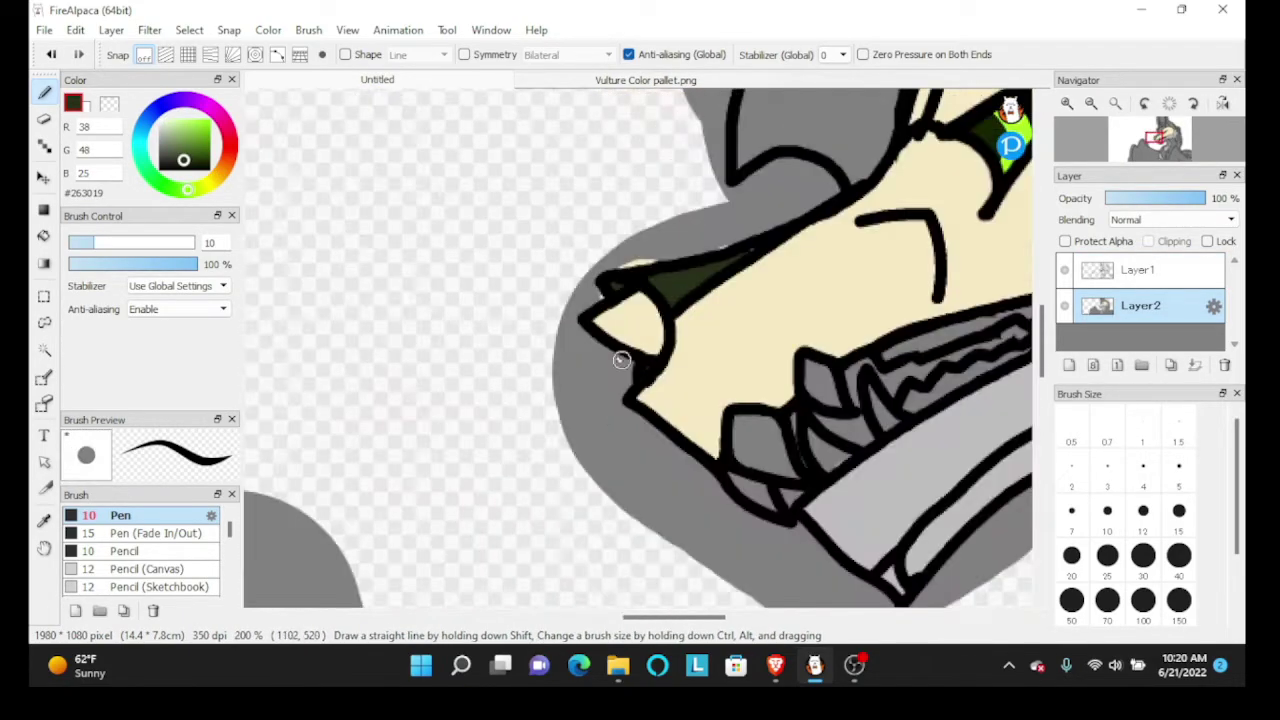
scroll(580, 320, "up", 2)
scroll(357, 366, "up", 2)
scroll(517, 360, "down", 3)
scroll(517, 360, "down", 2)
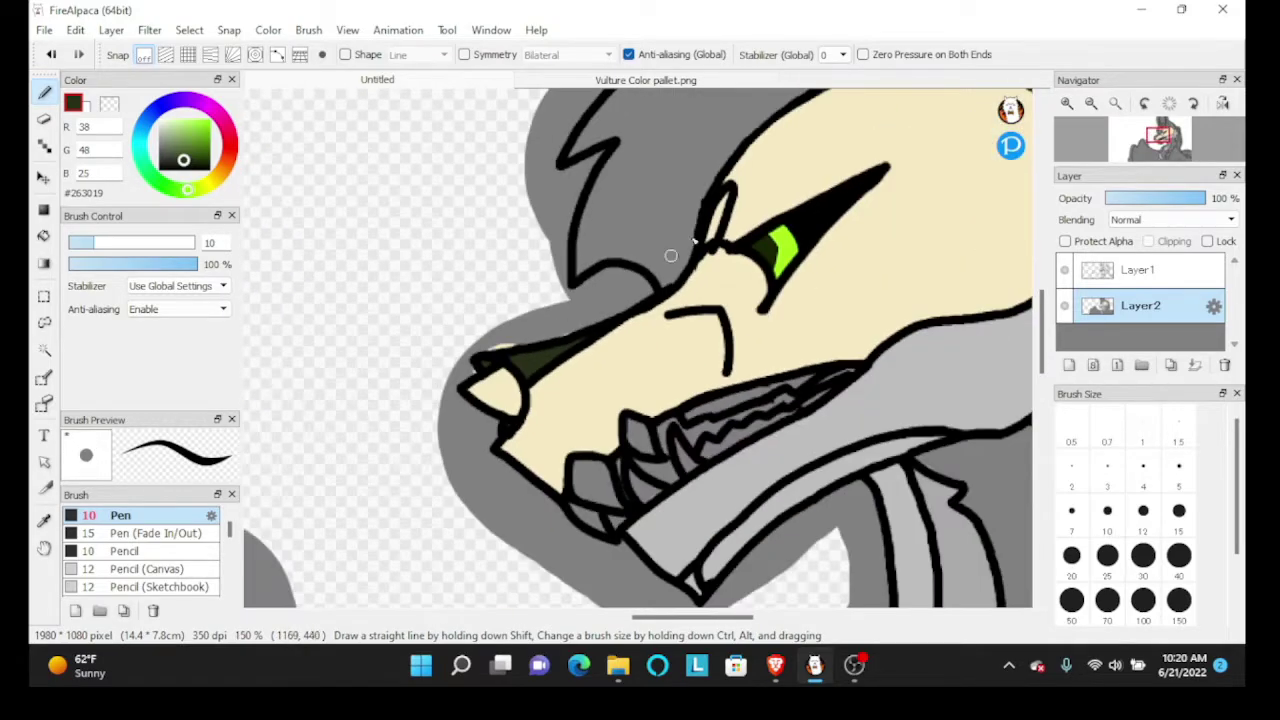
Mix the off-white #DCD5C2 from the mask cream and fill the large front upper fang with it
scroll(734, 329, "up", 2)
scroll(680, 374, "down", 2)
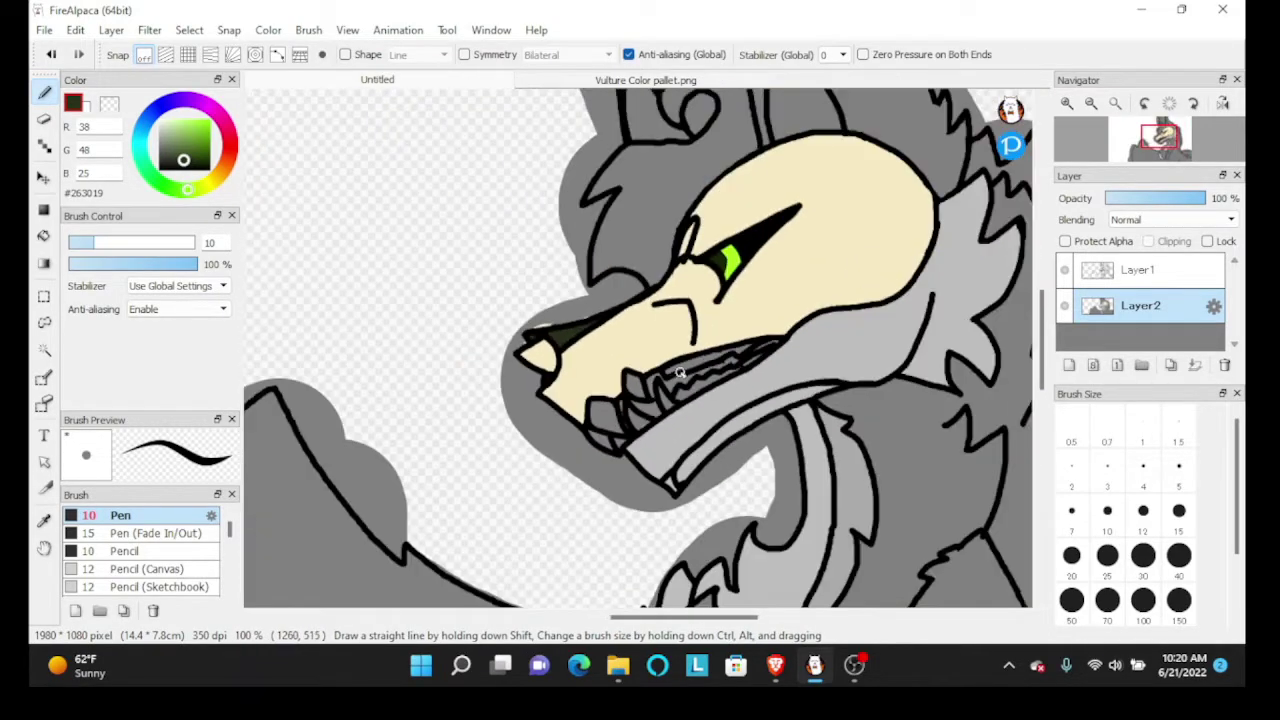
scroll(670, 374, "up", 3)
scroll(660, 374, "down", 3)
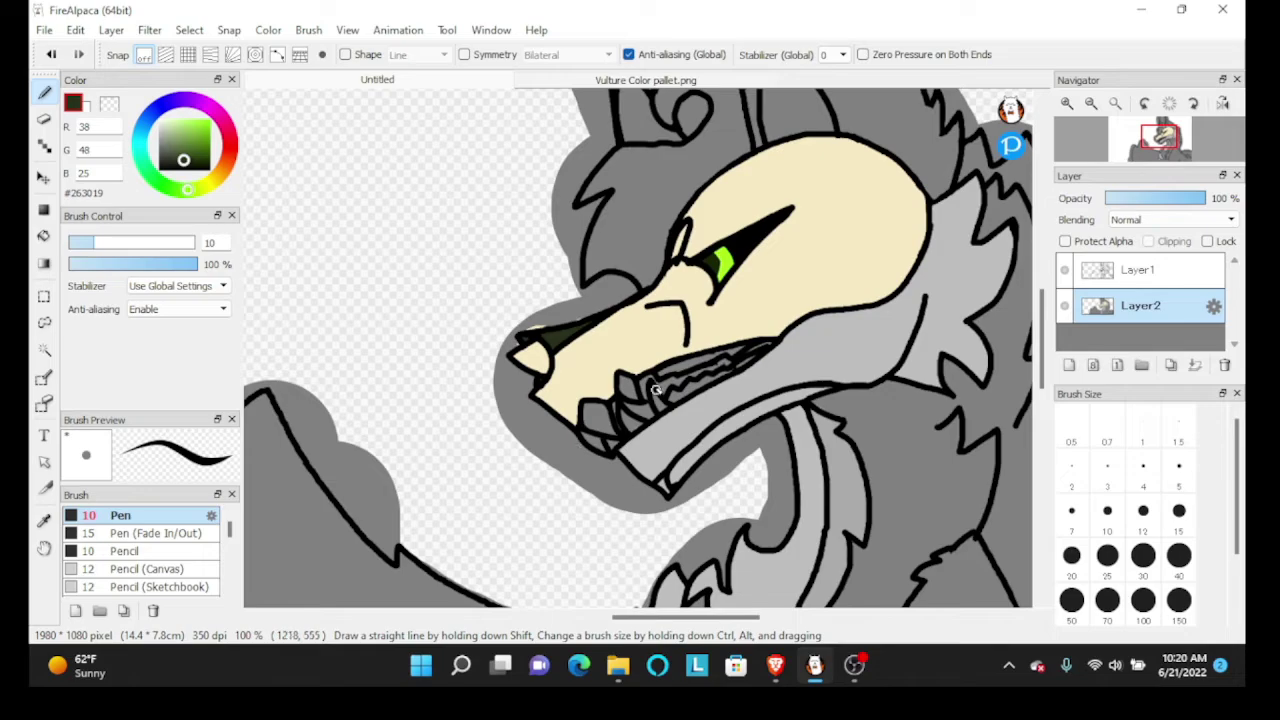
right_click(649, 366)
scroll(607, 434, "up", 6)
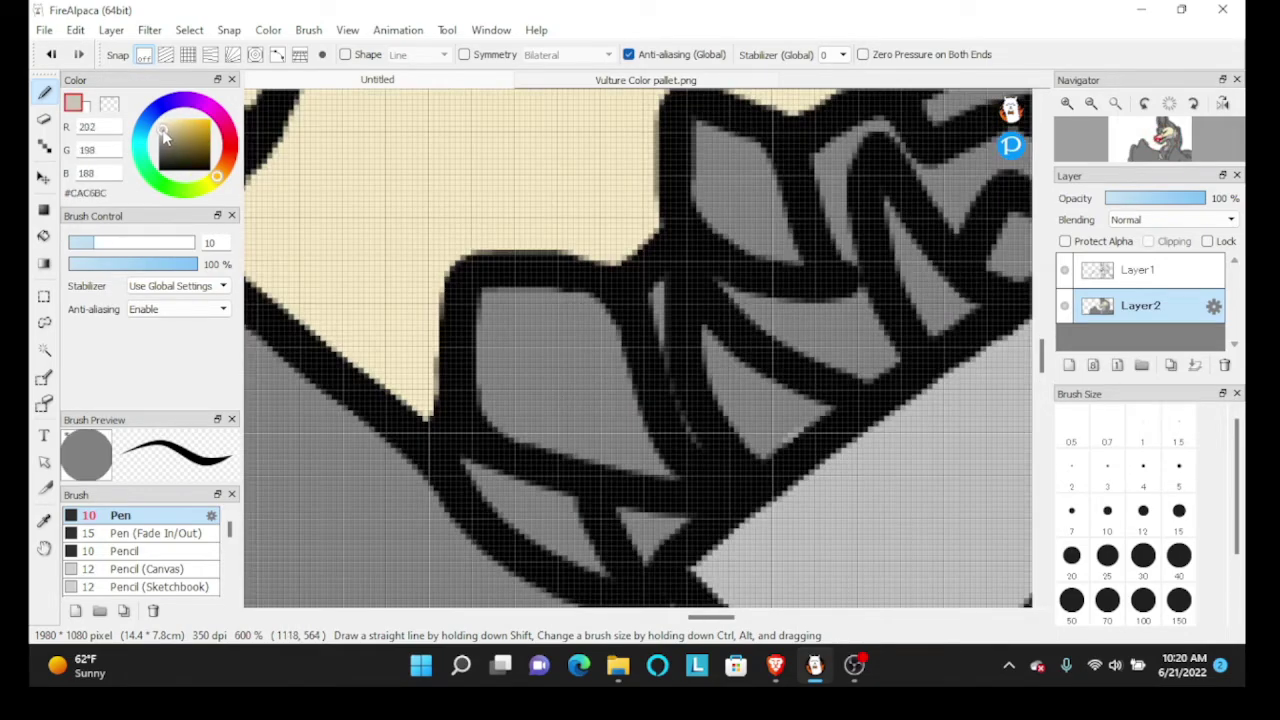
scroll(386, 266, "up", 1)
left_click_drag(545, 272, 451, 296)
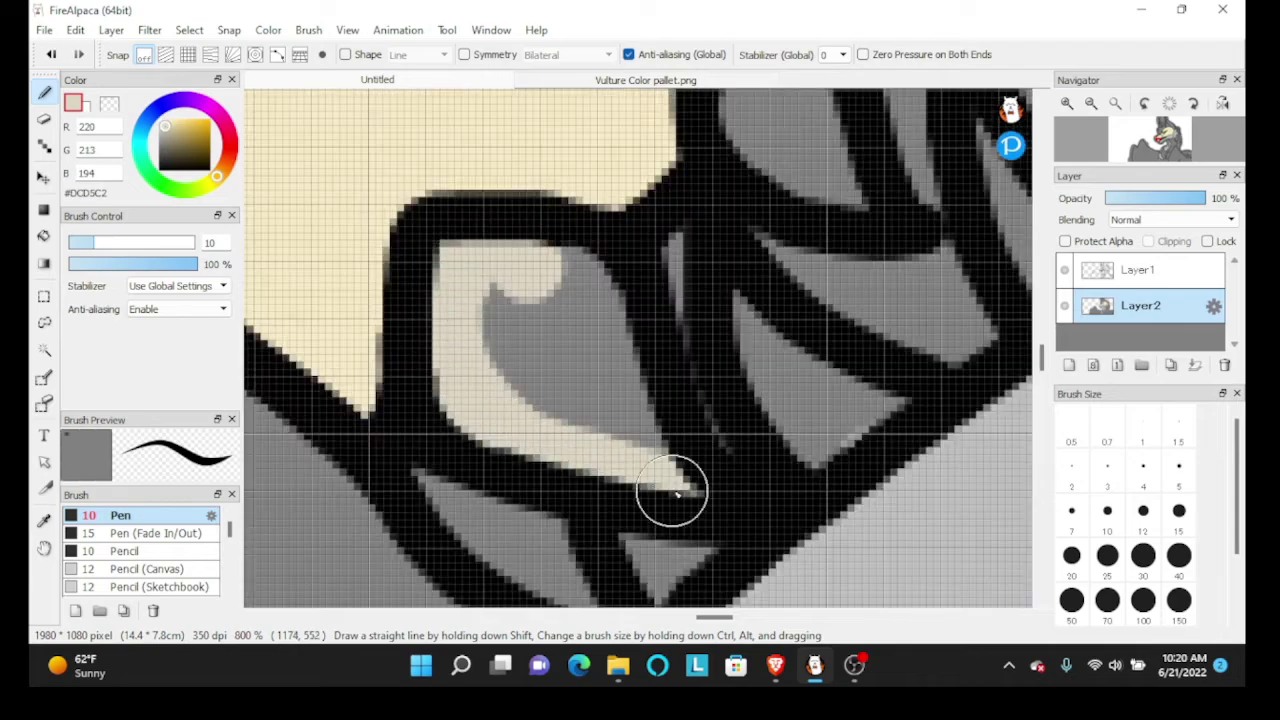
scroll(530, 316, "down", 3)
scroll(563, 309, "up", 2)
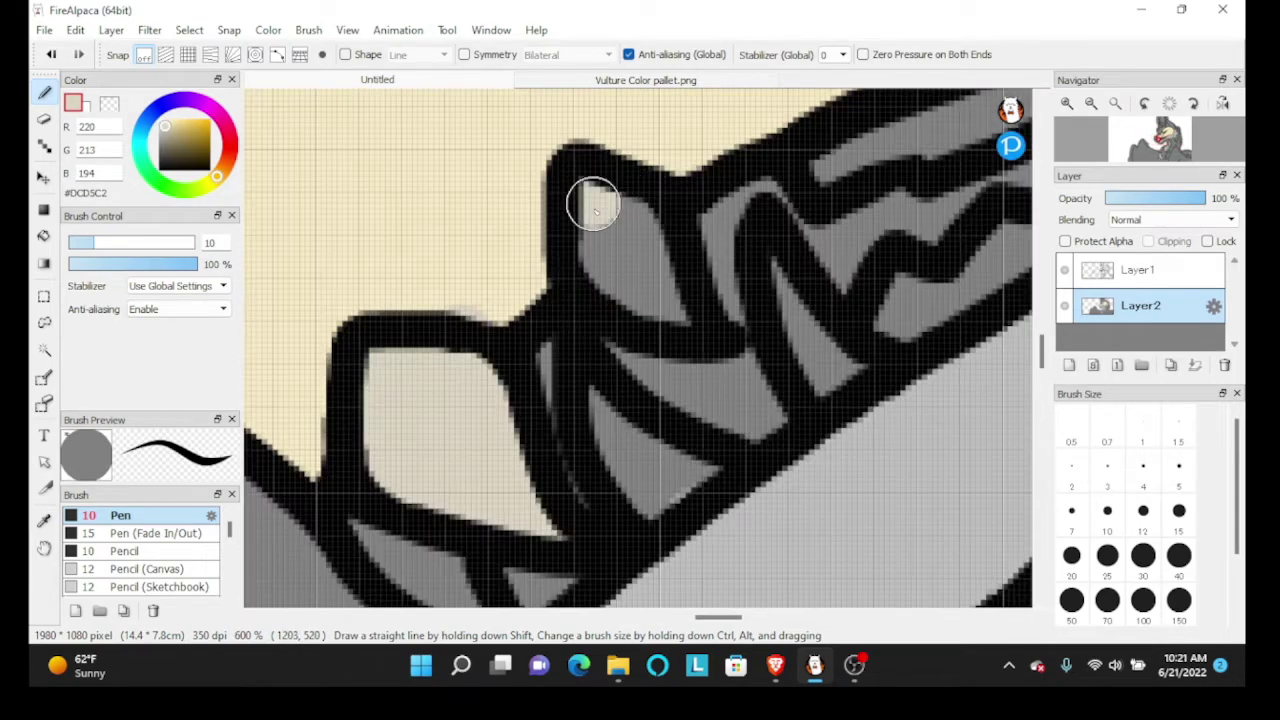
Fill the second upper fang and the front tooth beneath the large fang with off-white #DCD5C2
scroll(675, 318, "down", 3)
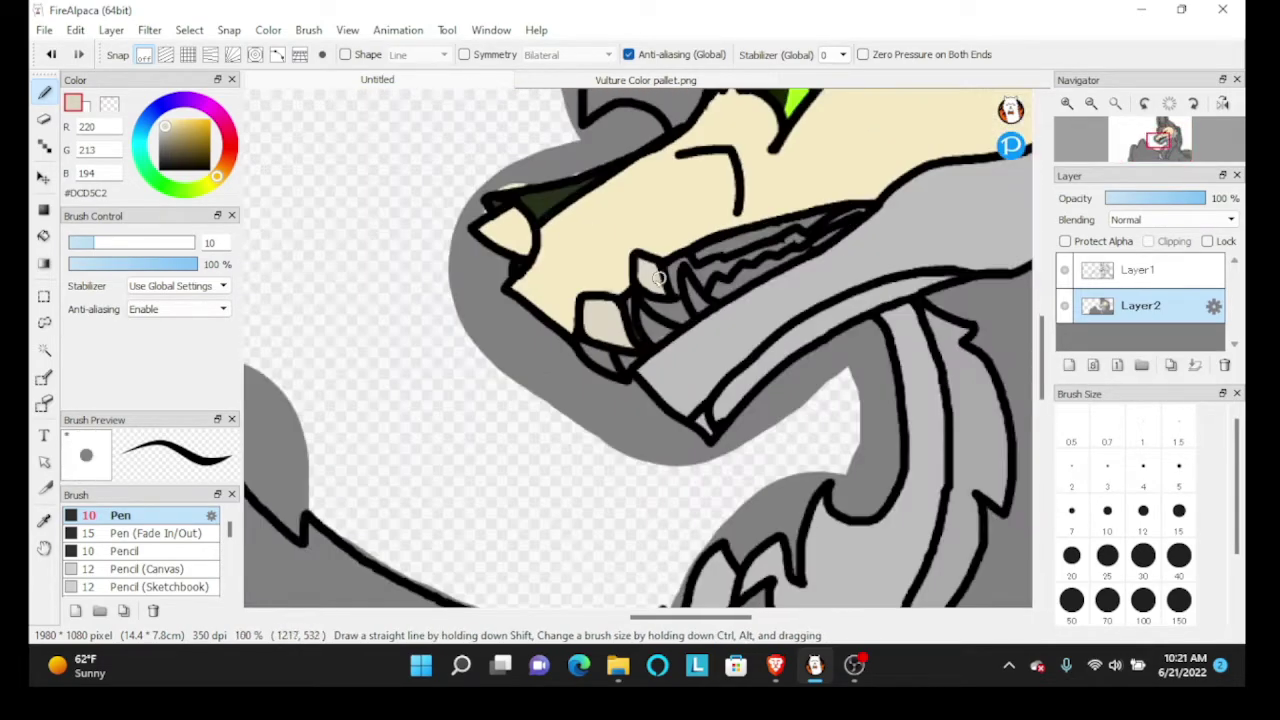
scroll(598, 334, "up", 2)
scroll(695, 453, "down", 6)
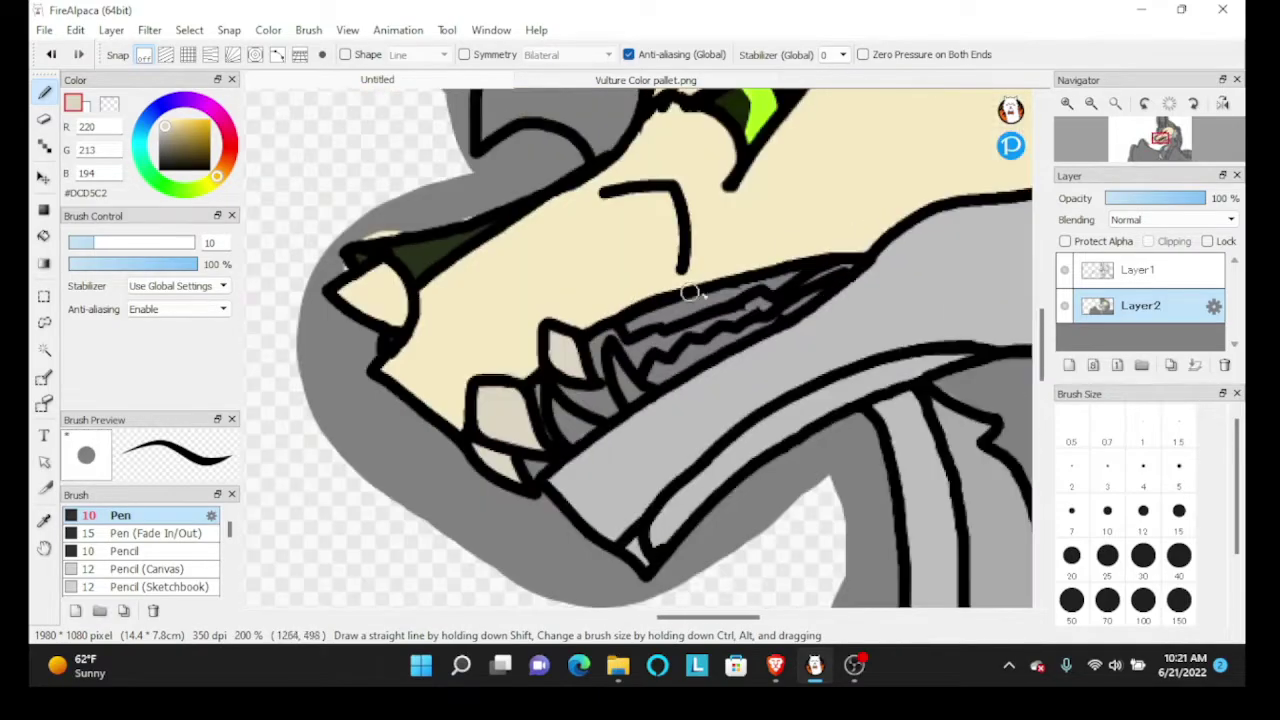
On Layer1, draw a black line with a 3 px pen to close off the small tooth below the second fang
scroll(575, 355, "up", 8)
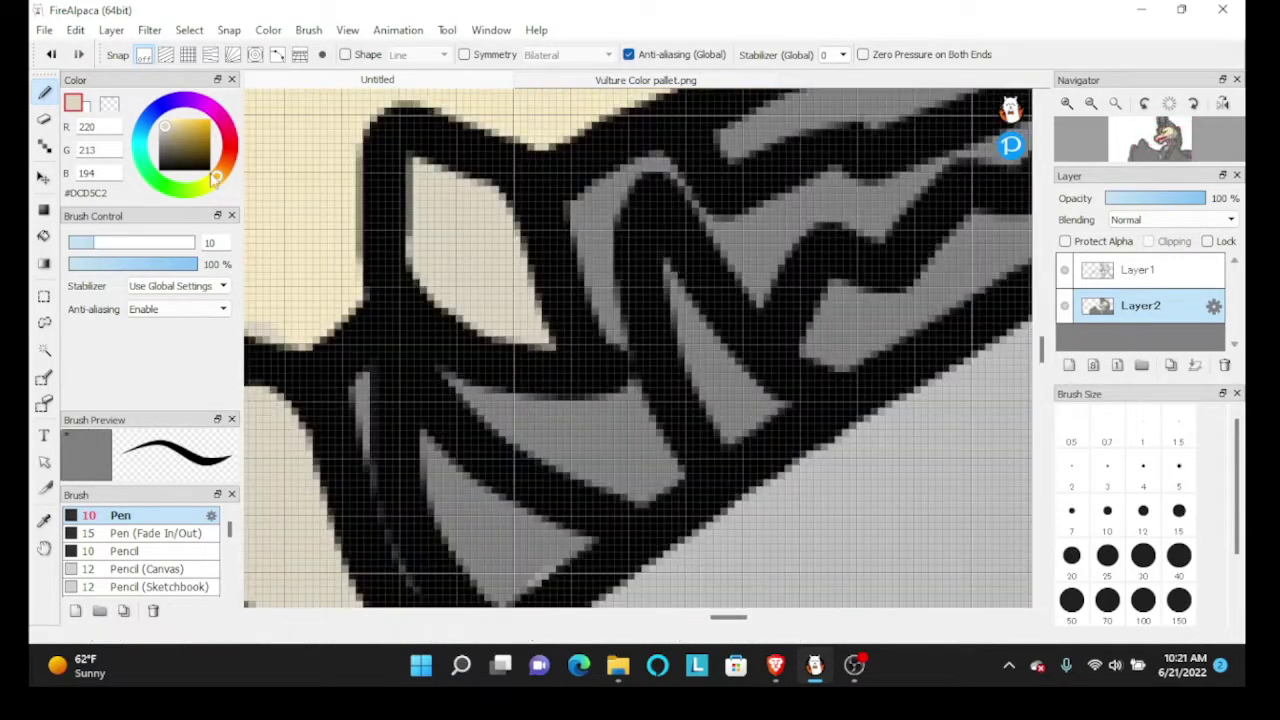
scroll(543, 343, "down", 3)
scroll(551, 374, "up", 4)
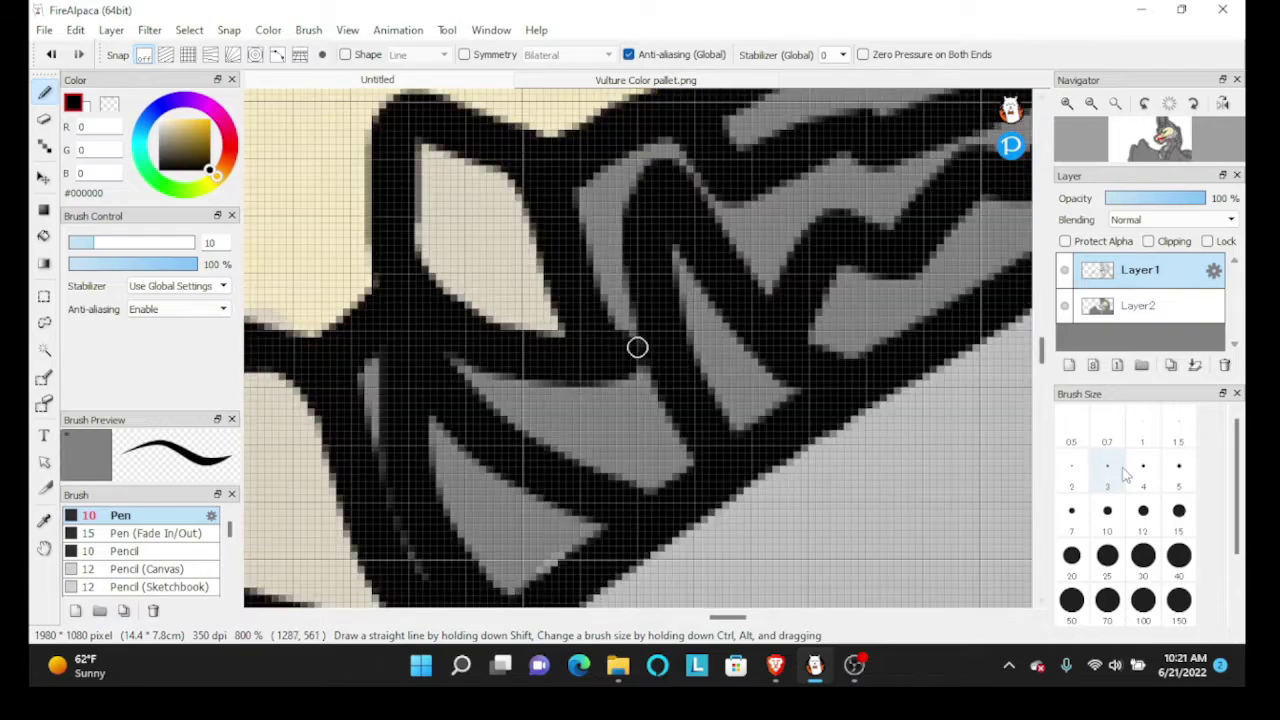
scroll(562, 300, "down", 5)
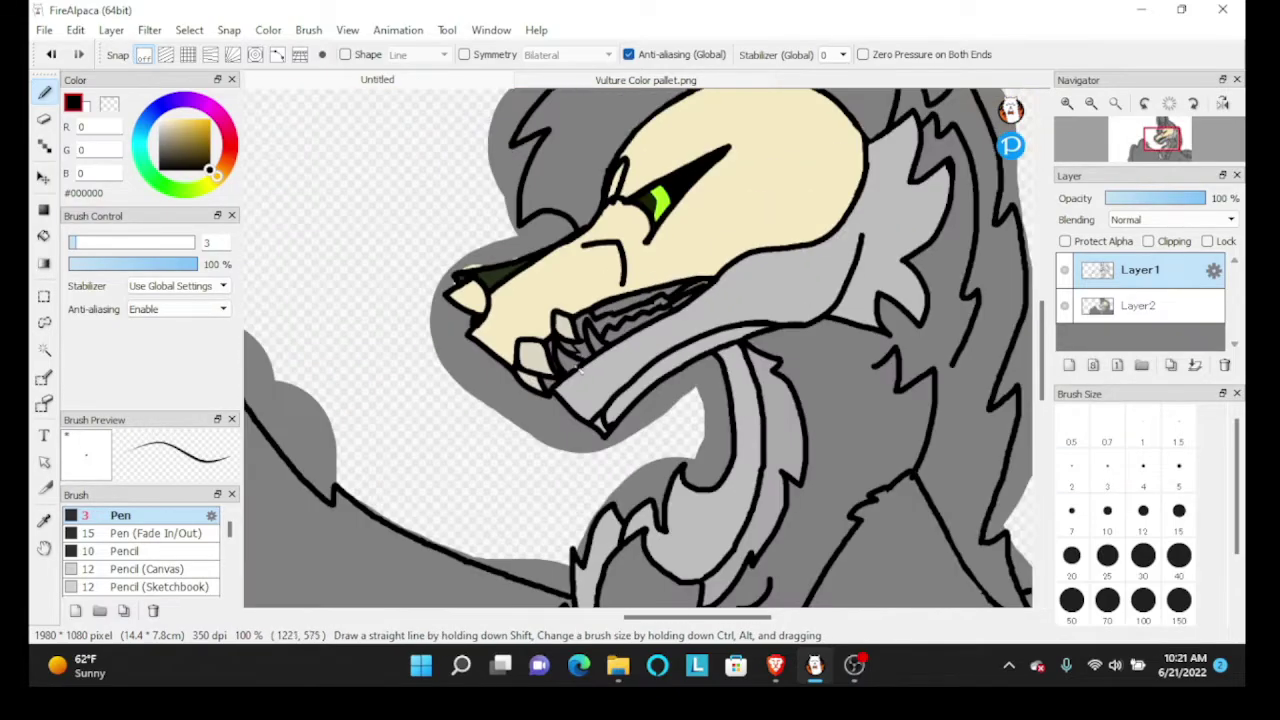
scroll(509, 310, "up", 2)
On Layer2, fill the small tooth below the second fang with off-white #DCD5C2
left_click(1161, 304)
scroll(523, 388, "up", 4)
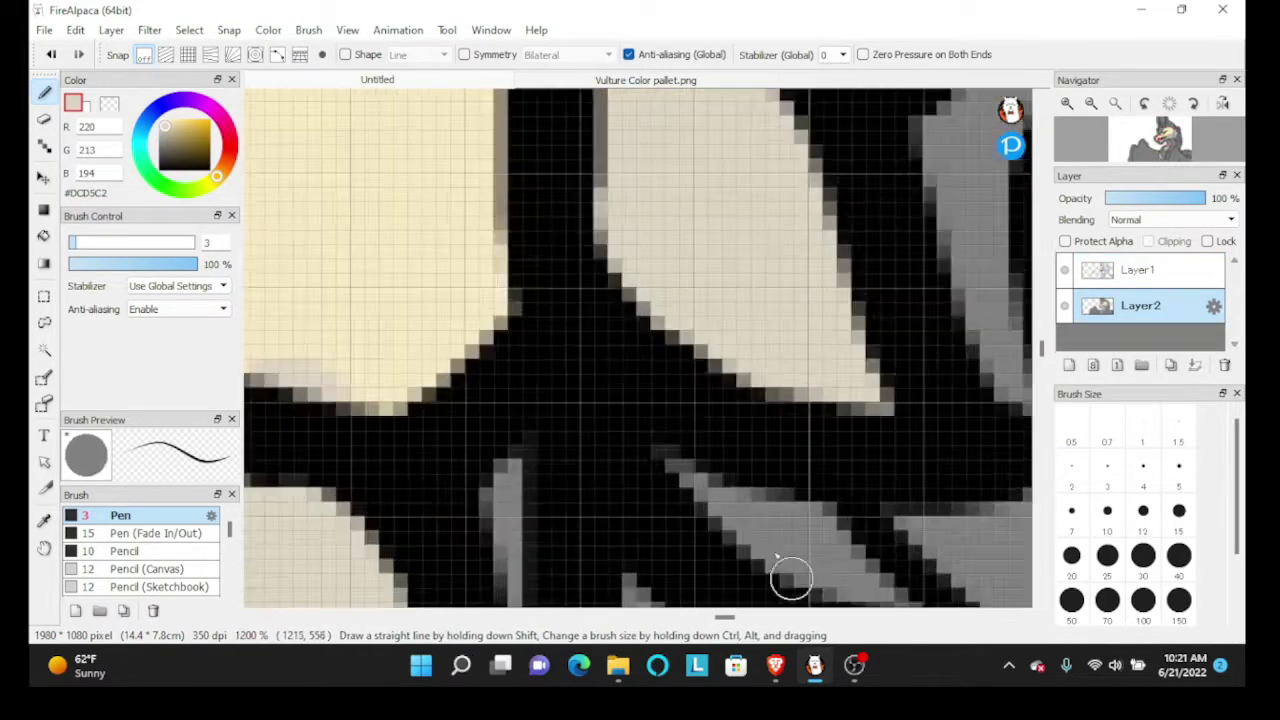
scroll(794, 574, "down", 1)
mouse_move(612, 383)
left_mouse_down()
mouse_move(780, 485)
mouse_move(701, 412)
mouse_move(735, 446)
left_mouse_up()
scroll(669, 391, "down", 5)
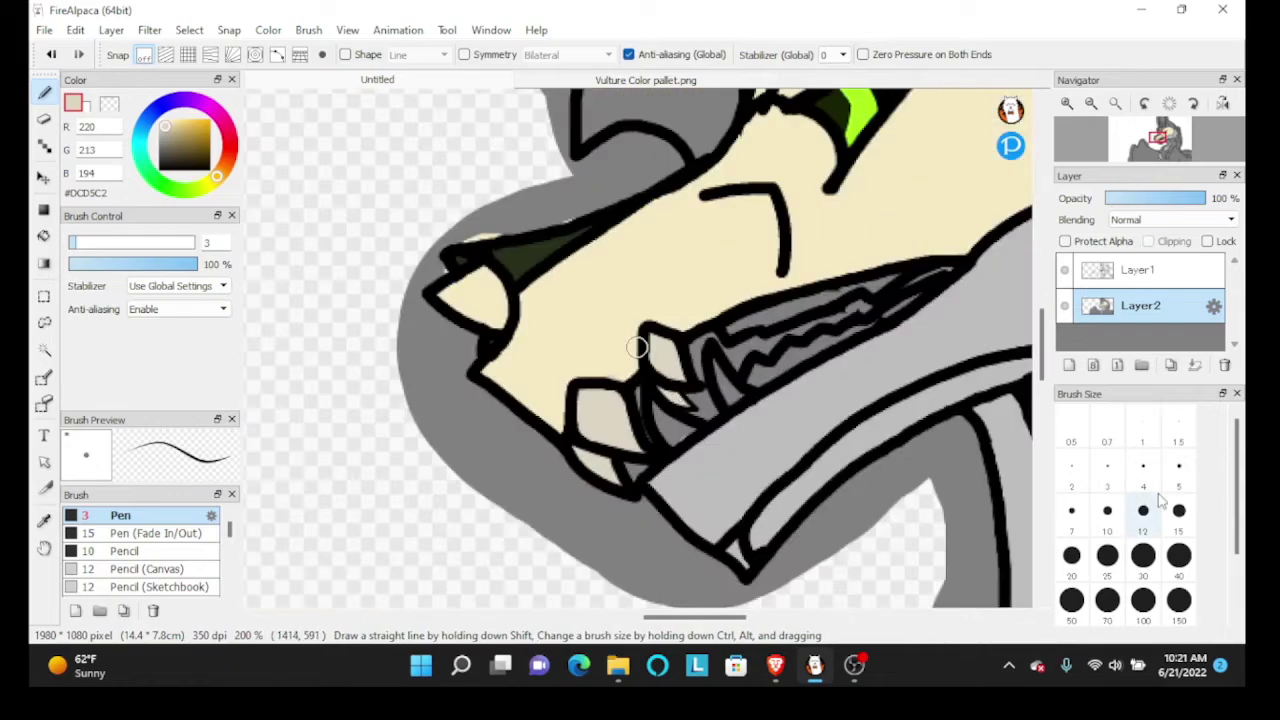
Set the pen to 5 px and white #FFFFFF, and fill the large triangular lower tooth behind the front fang
left_click(1178, 473)
scroll(603, 283, "down", 2)
scroll(603, 283, "up", 2)
left_click(158, 120)
scroll(620, 437, "up", 4)
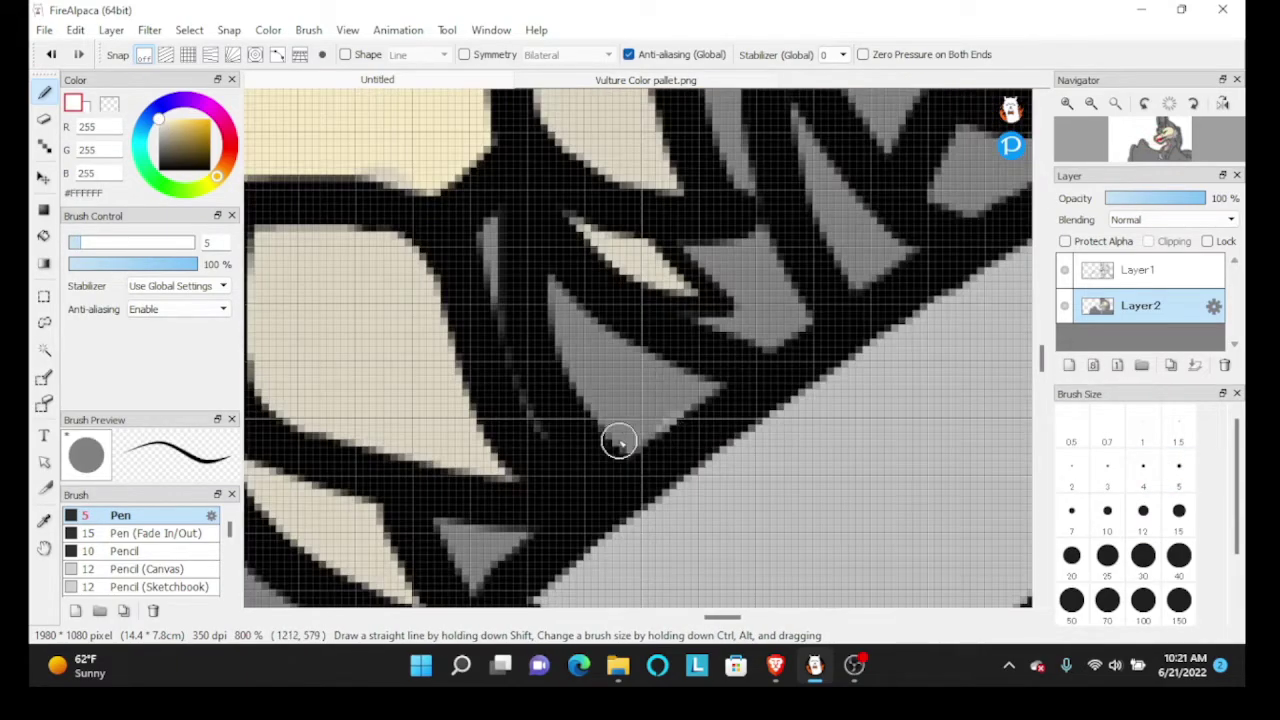
mouse_move(620, 437)
left_mouse_down()
mouse_move(714, 382)
mouse_move(633, 452)
left_mouse_up()
scroll(583, 313, "down", 4)
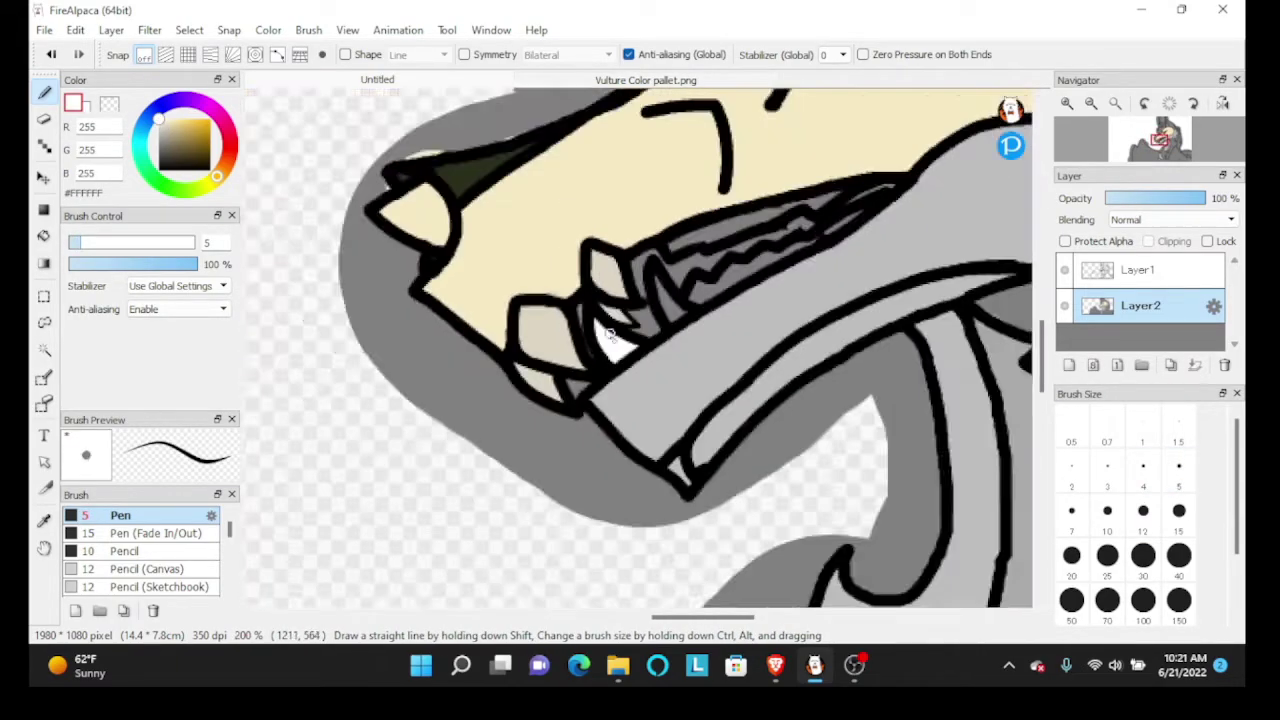
Fill the tiny lower tooth under the front fang and the tall pointed lower tooth behind the second fang with white
scroll(563, 363, "up", 4)
mouse_move(478, 488)
left_mouse_down()
mouse_move(458, 426)
mouse_move(529, 429)
left_mouse_up()
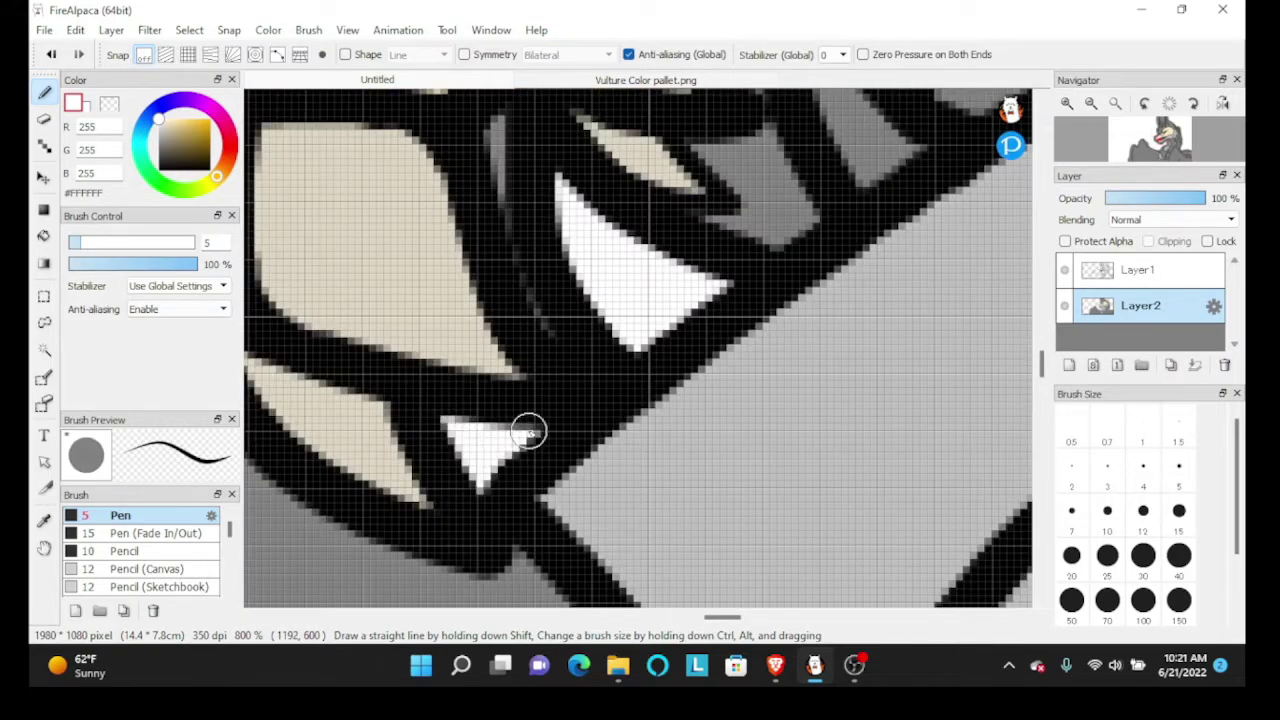
scroll(529, 429, "down", 4)
scroll(588, 343, "up", 3)
scroll(750, 222, "up", 1)
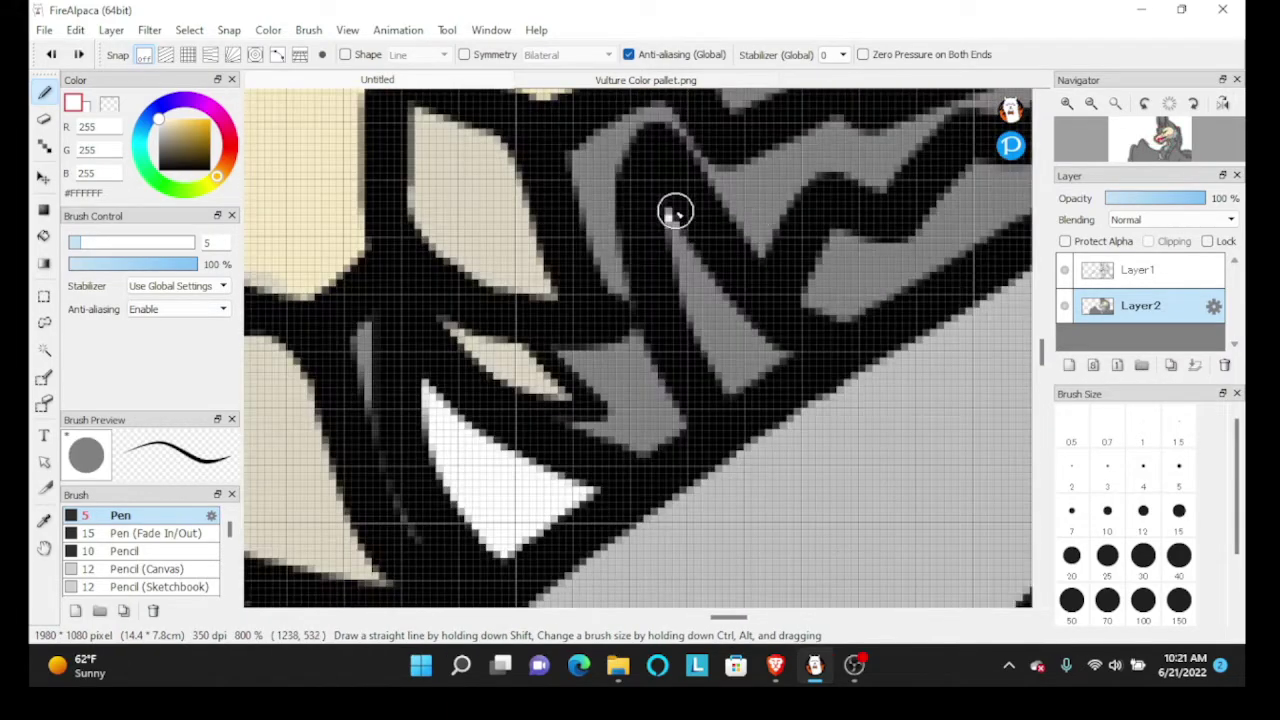
mouse_move(672, 212)
left_mouse_down()
mouse_move(727, 389)
mouse_move(775, 359)
mouse_move(716, 272)
mouse_move(749, 367)
left_mouse_up()
scroll(749, 367, "down", 4)
scroll(792, 239, "up", 3)
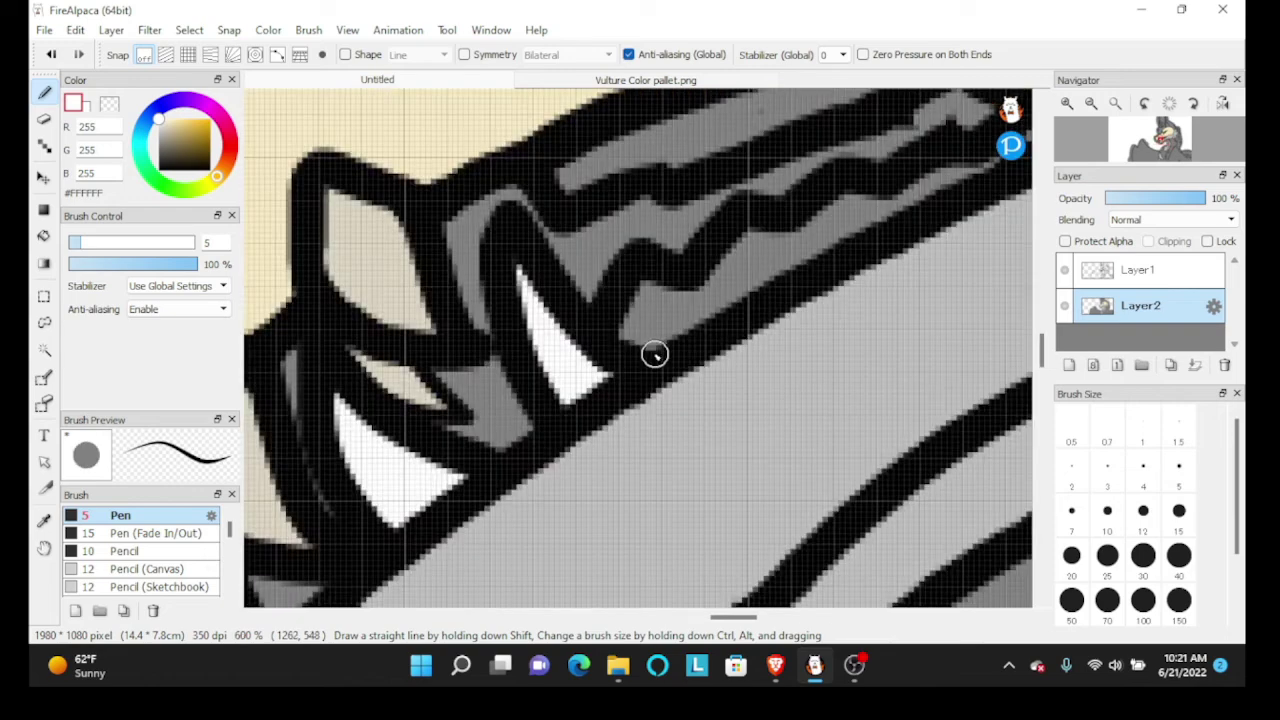
Fill the jagged row of lower back teeth with white up to the corner of the mouth
mouse_move(650, 345)
left_mouse_down()
mouse_move(800, 251)
mouse_move(1005, 163)
left_mouse_up()
mouse_move(857, 190)
left_mouse_down()
mouse_move(753, 254)
mouse_move(634, 286)
left_mouse_up()
scroll(771, 200, "down", 3)
scroll(741, 287, "up", 3)
left_click_drag(868, 218, 760, 283)
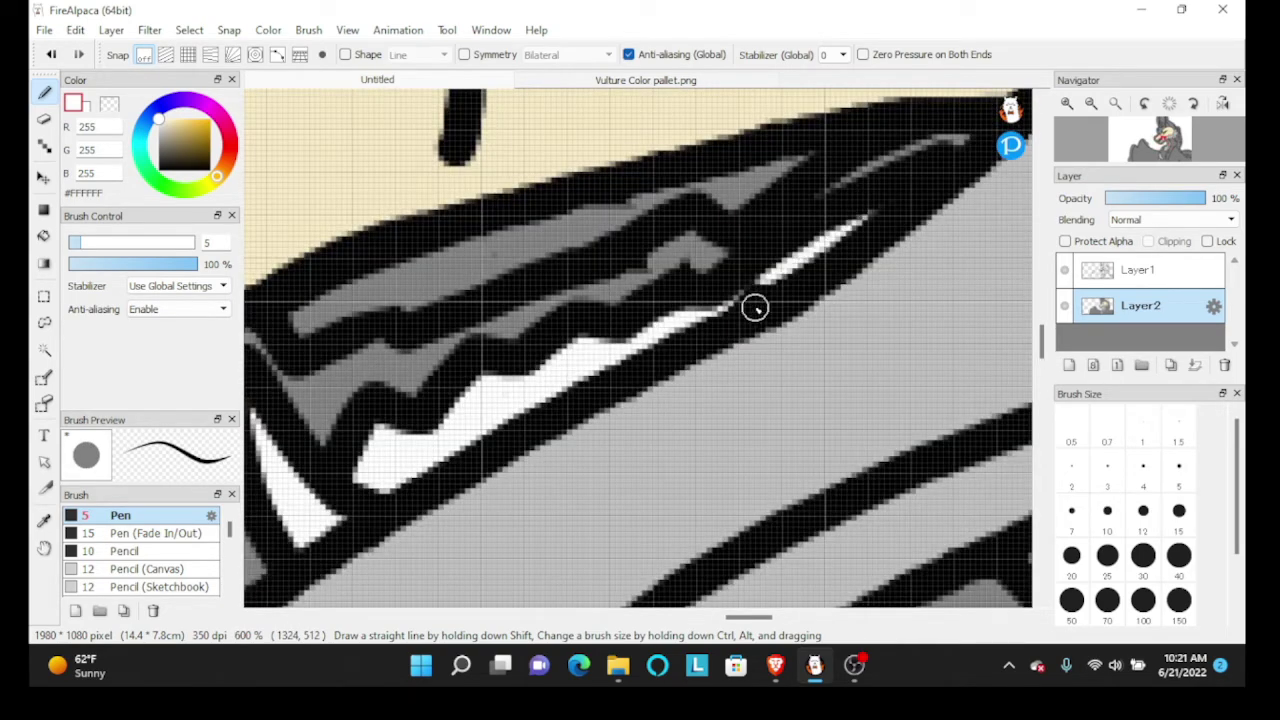
Fill the row of upper back teeth and the thin sliver behind the large front fang with white
mouse_move(965, 137)
left_mouse_down()
mouse_move(826, 194)
mouse_move(722, 192)
mouse_move(466, 271)
mouse_move(349, 286)
mouse_move(384, 288)
left_mouse_up()
scroll(651, 196, "down", 4)
scroll(689, 254, "up", 3)
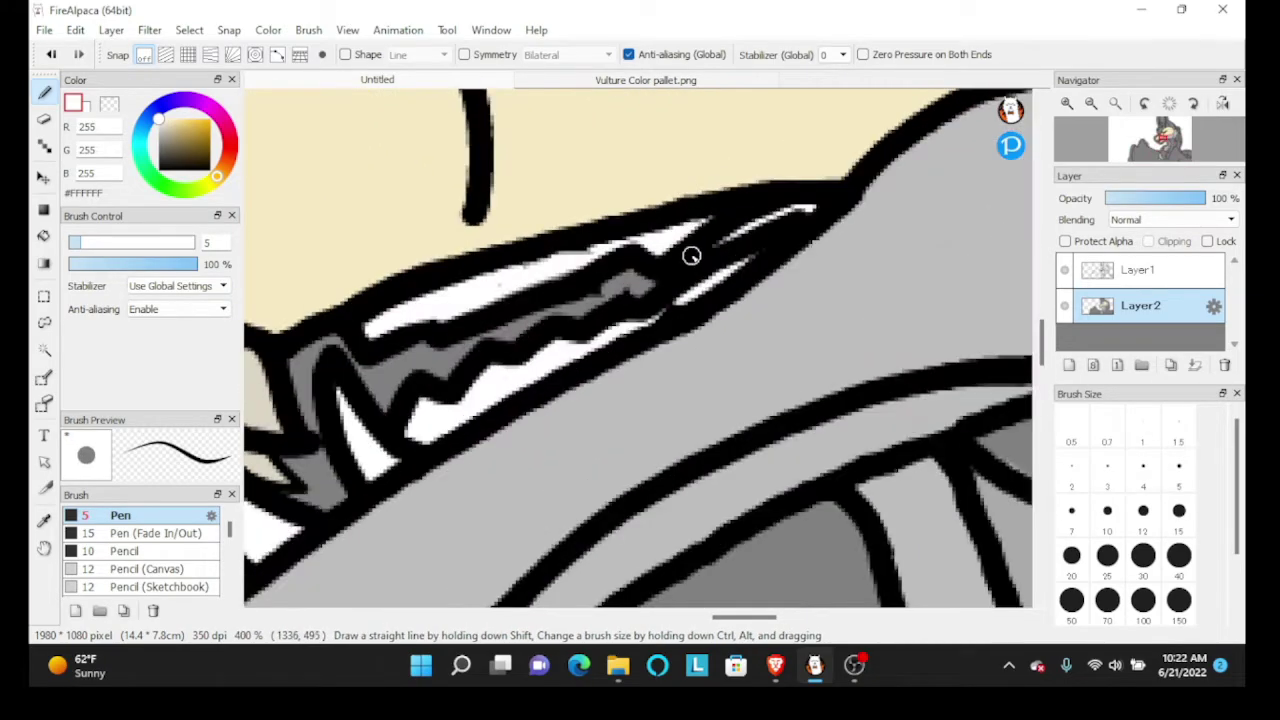
scroll(689, 254, "down", 4)
scroll(552, 248, "up", 3)
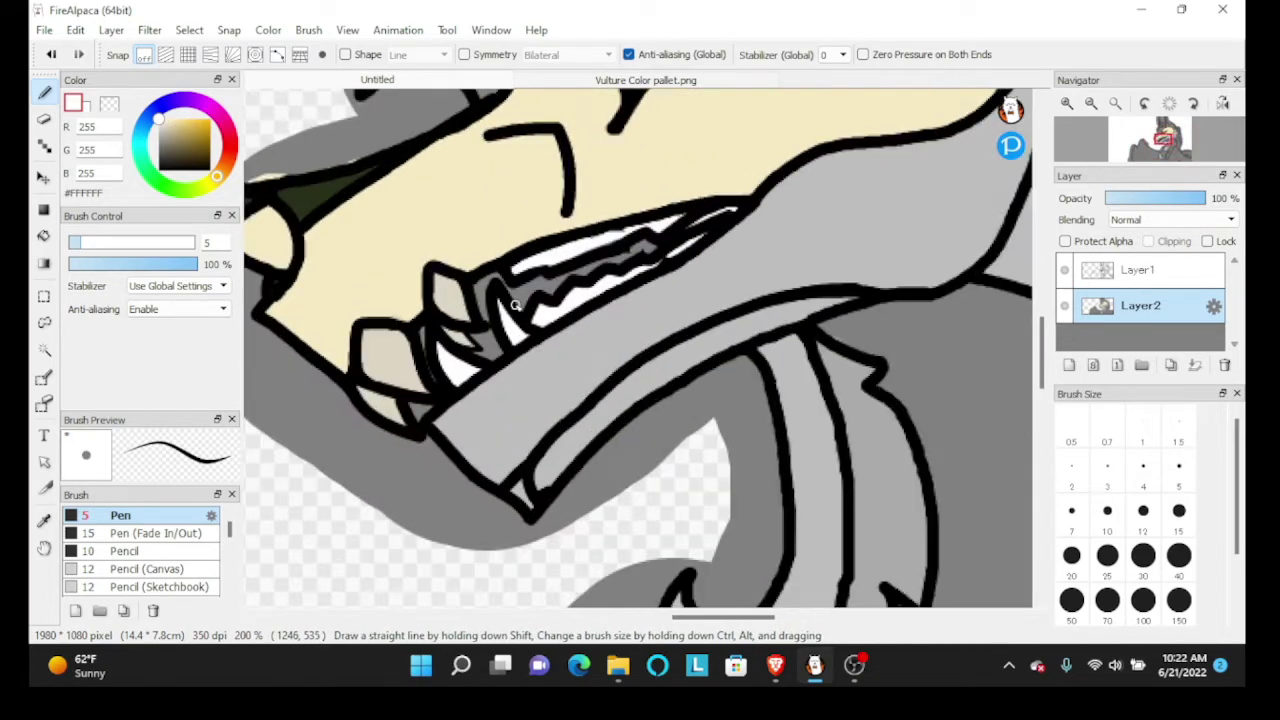
scroll(600, 315, "down", 3)
scroll(600, 315, "up", 5)
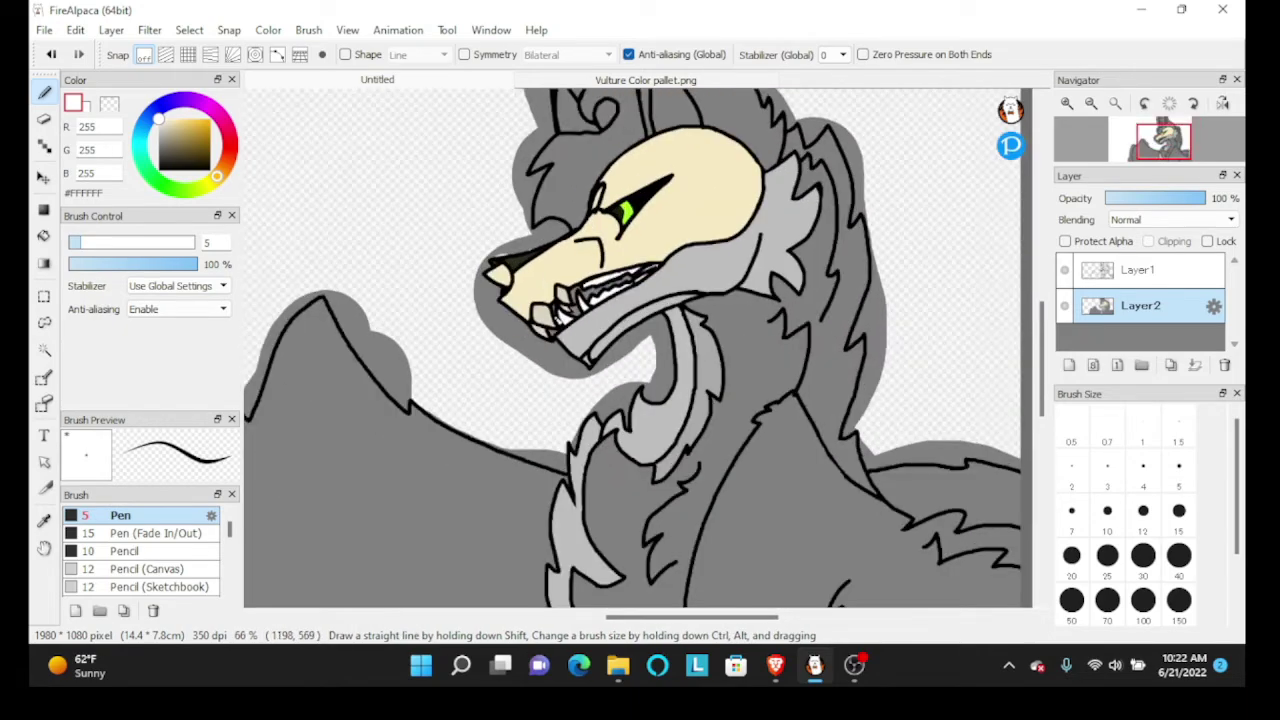
Erase the gray from the gaps between the front fangs and the pointed lower teeth with a 5 px eraser
left_click(45, 120)
scroll(482, 490, "up", 3)
mouse_move(429, 451)
left_mouse_down()
mouse_move(496, 588)
mouse_move(609, 455)
mouse_move(443, 452)
left_mouse_up()
scroll(480, 510, "down", 3)
scroll(531, 374, "up", 2)
mouse_move(434, 338)
left_mouse_down()
mouse_move(453, 519)
mouse_move(494, 611)
left_mouse_up()
scroll(446, 329, "down", 2)
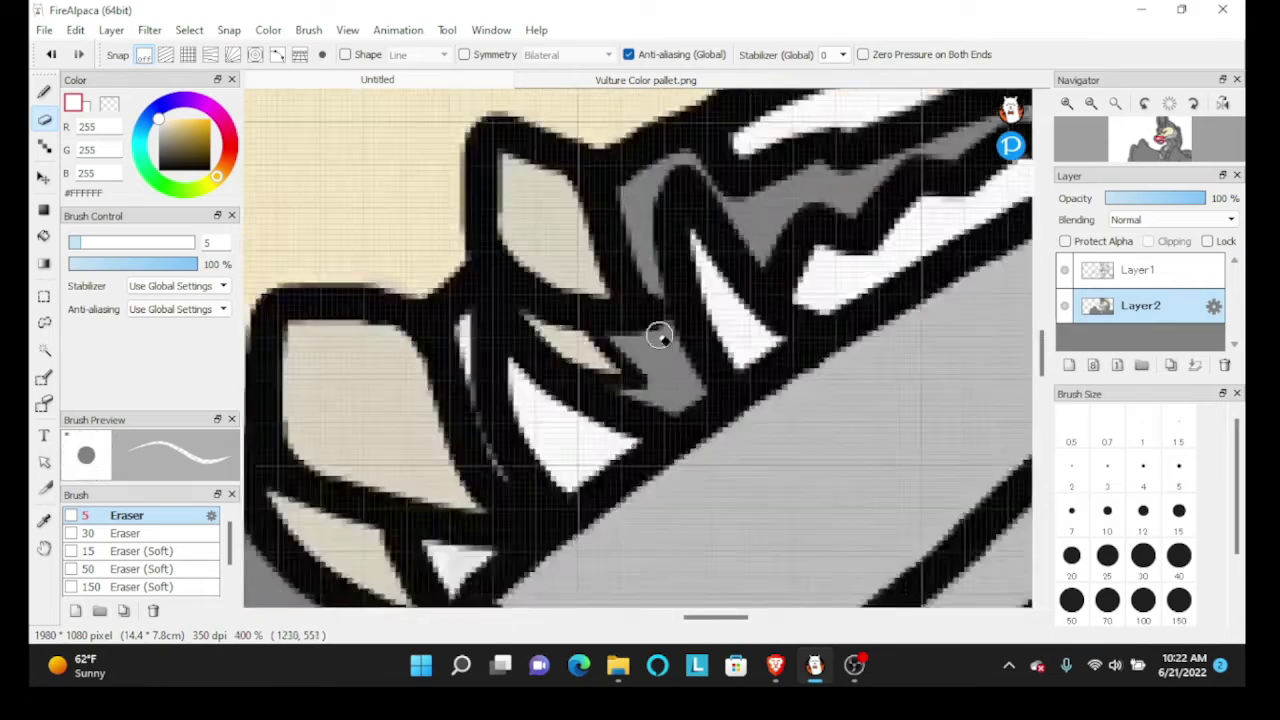
scroll(657, 334, "up", 2)
mouse_move(548, 340)
left_mouse_down()
mouse_move(670, 317)
mouse_move(625, 172)
mouse_move(674, 343)
mouse_move(731, 452)
mouse_move(673, 469)
mouse_move(600, 456)
mouse_move(686, 424)
mouse_move(665, 452)
mouse_move(621, 448)
mouse_move(652, 407)
mouse_move(633, 311)
mouse_move(636, 387)
mouse_move(669, 281)
mouse_move(695, 288)
mouse_move(798, 411)
mouse_move(858, 343)
mouse_move(934, 352)
mouse_move(939, 291)
mouse_move(777, 355)
left_mouse_up()
scroll(666, 449, "down", 3)
scroll(666, 302, "up", 2)
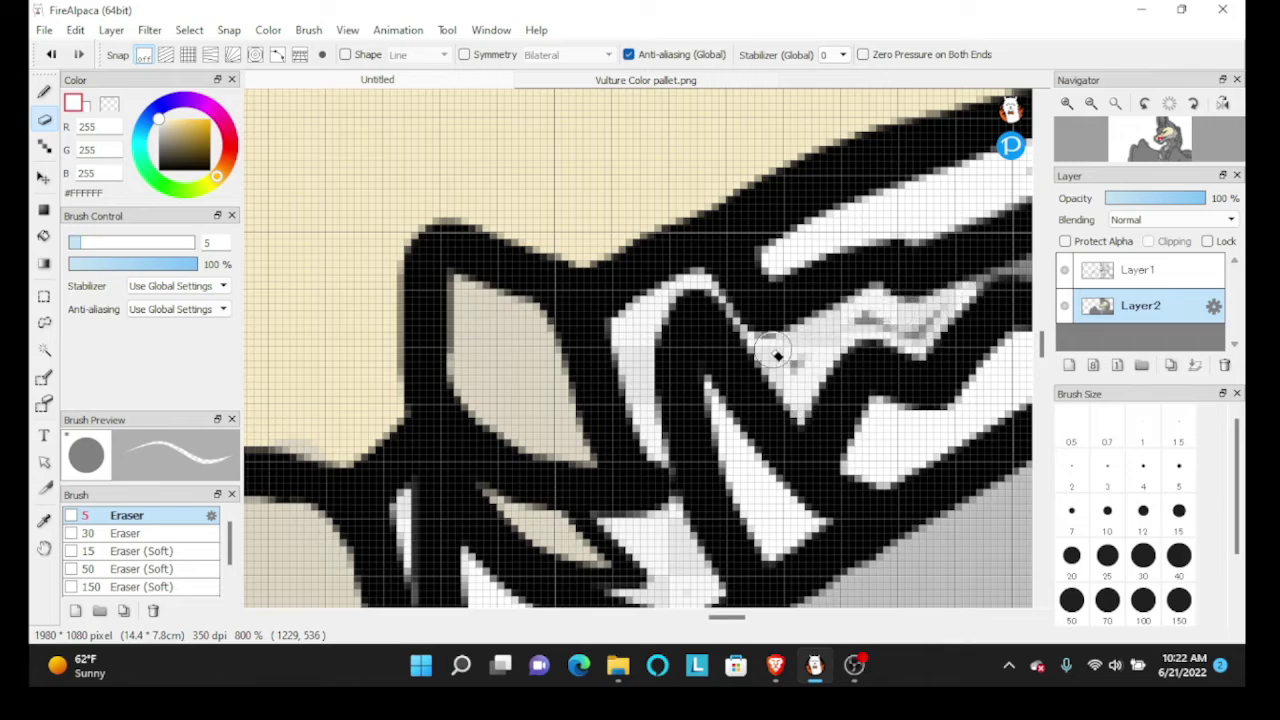
Erase the gray strip between the upper and lower back teeth toward the corner of the mouth
scroll(696, 344, "down", 2)
scroll(965, 290, "up", 3)
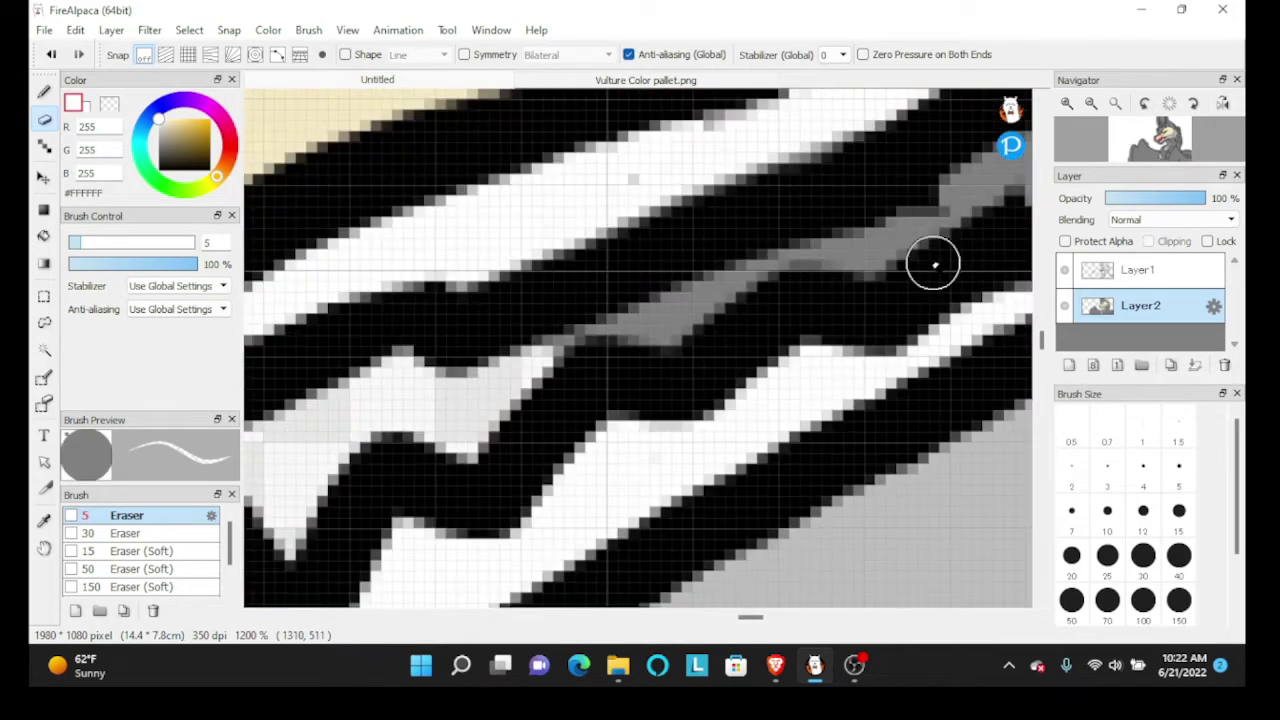
mouse_move(540, 341)
left_mouse_down()
mouse_move(645, 308)
mouse_move(650, 352)
mouse_move(790, 278)
left_mouse_up()
scroll(906, 226, "down", 1)
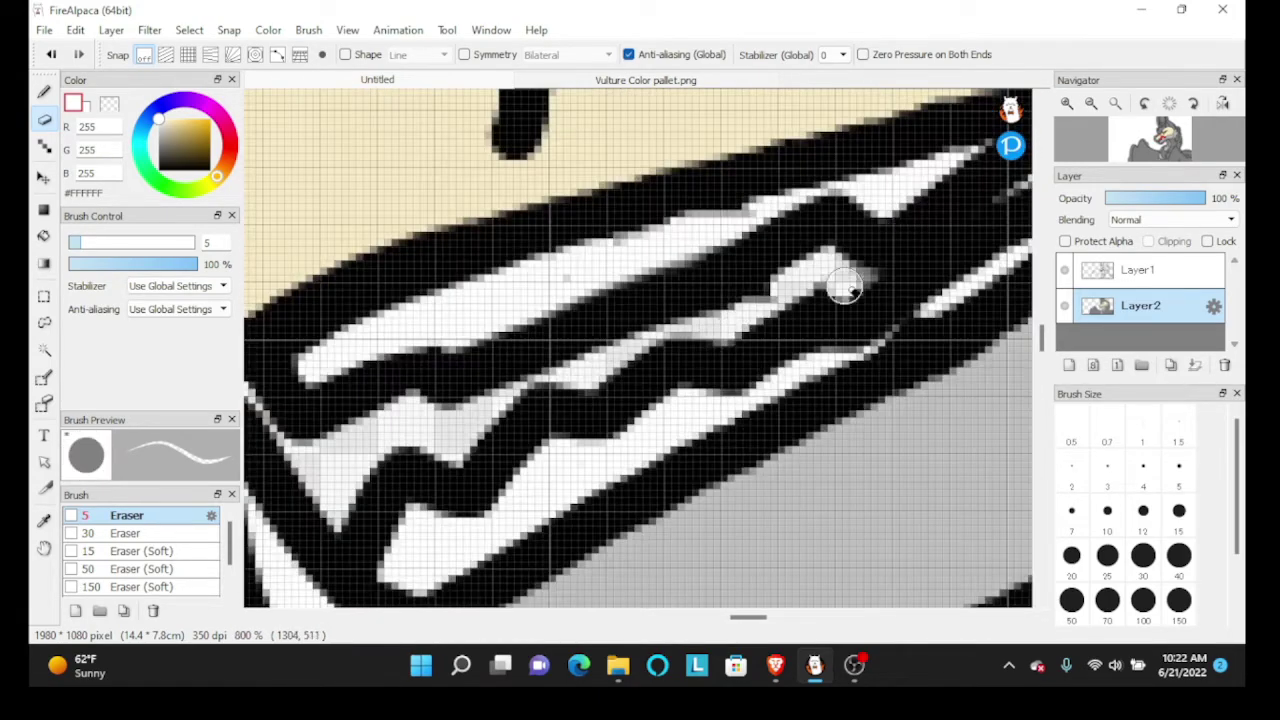
scroll(626, 251, "up", 2)
left_click(44, 95)
left_click(1176, 270)
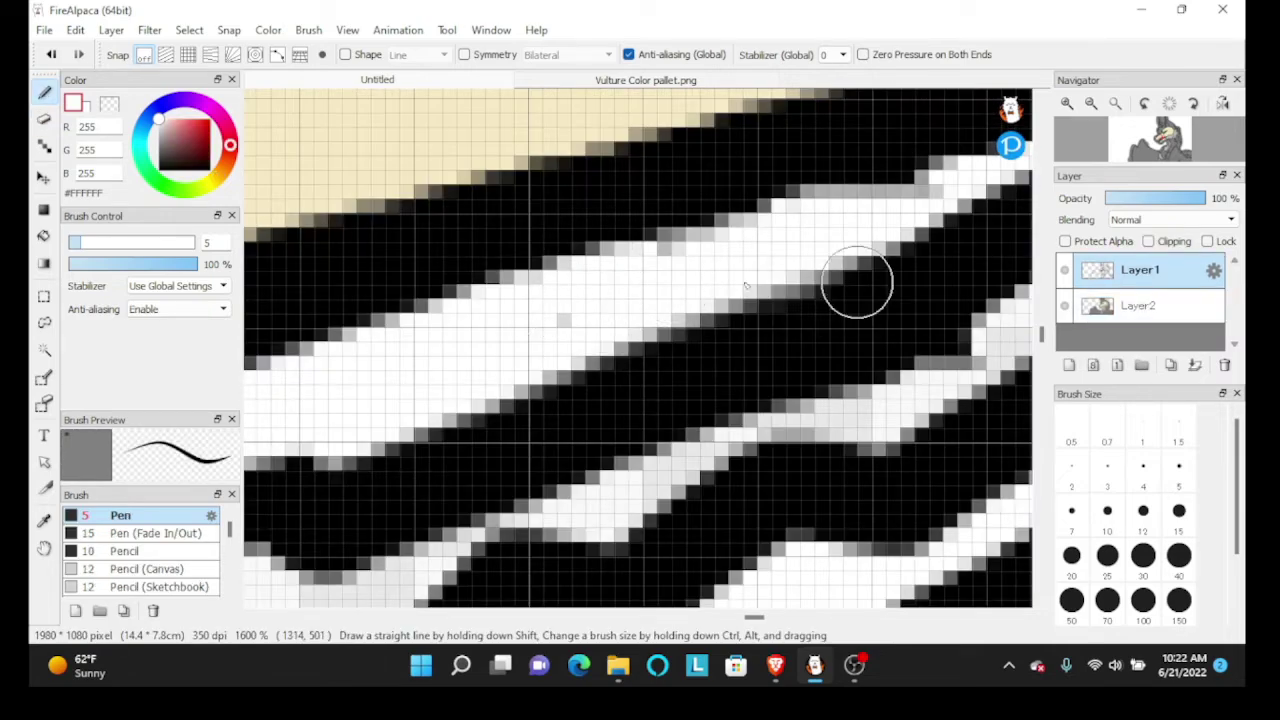
left_click(44, 122)
scroll(572, 312, "down", 5)
key("b")
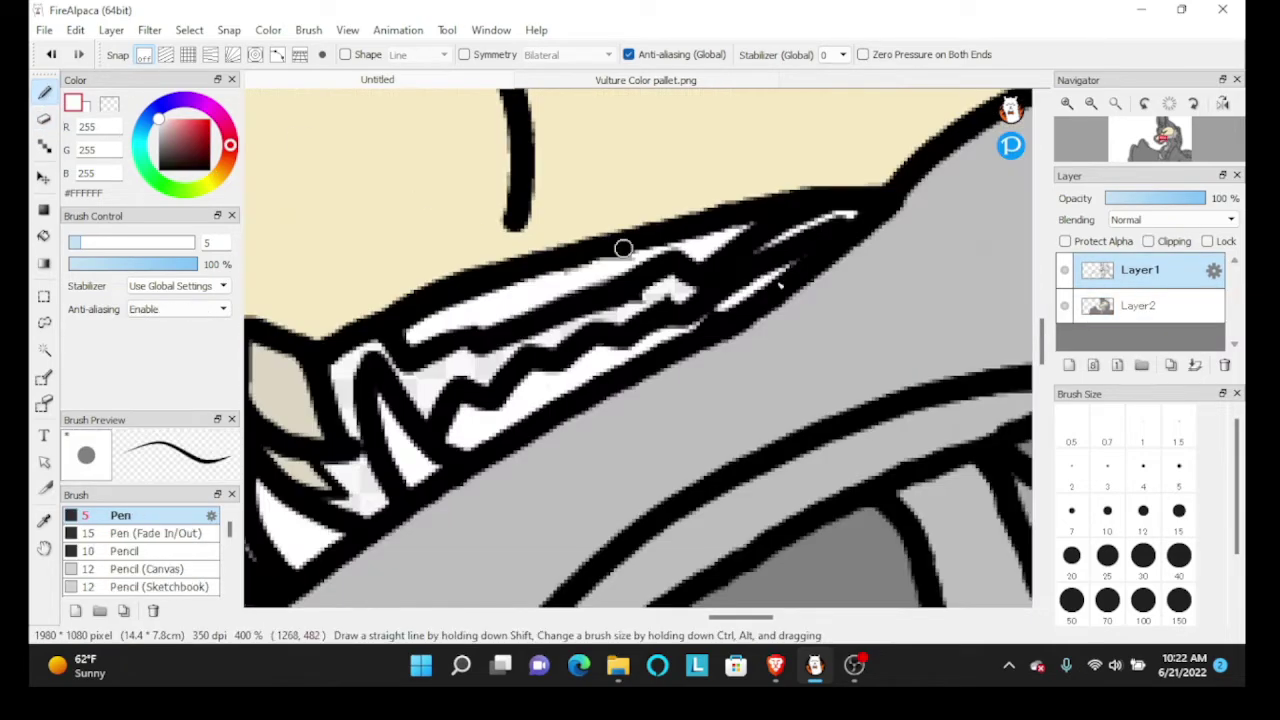
left_click(1126, 306)
scroll(718, 313, "up", 5)
left_click(1140, 270)
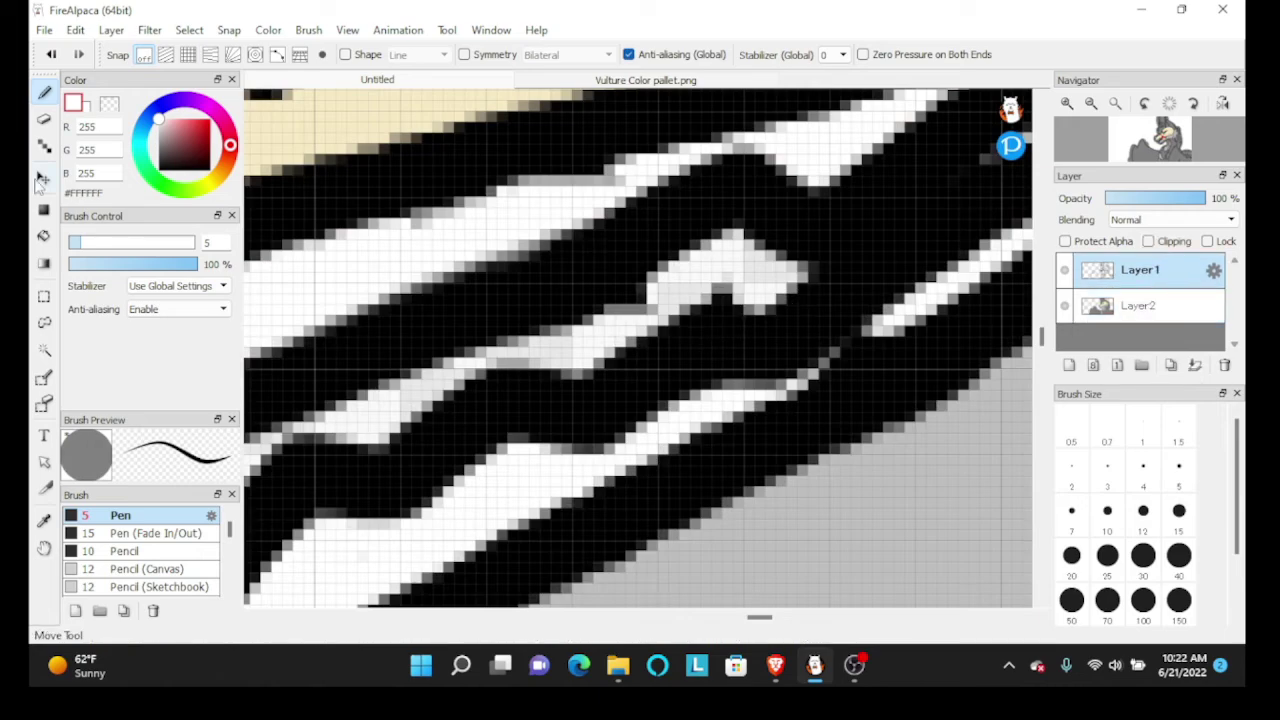
left_click(44, 120)
left_click(1141, 468)
scroll(700, 330, "down", 8)
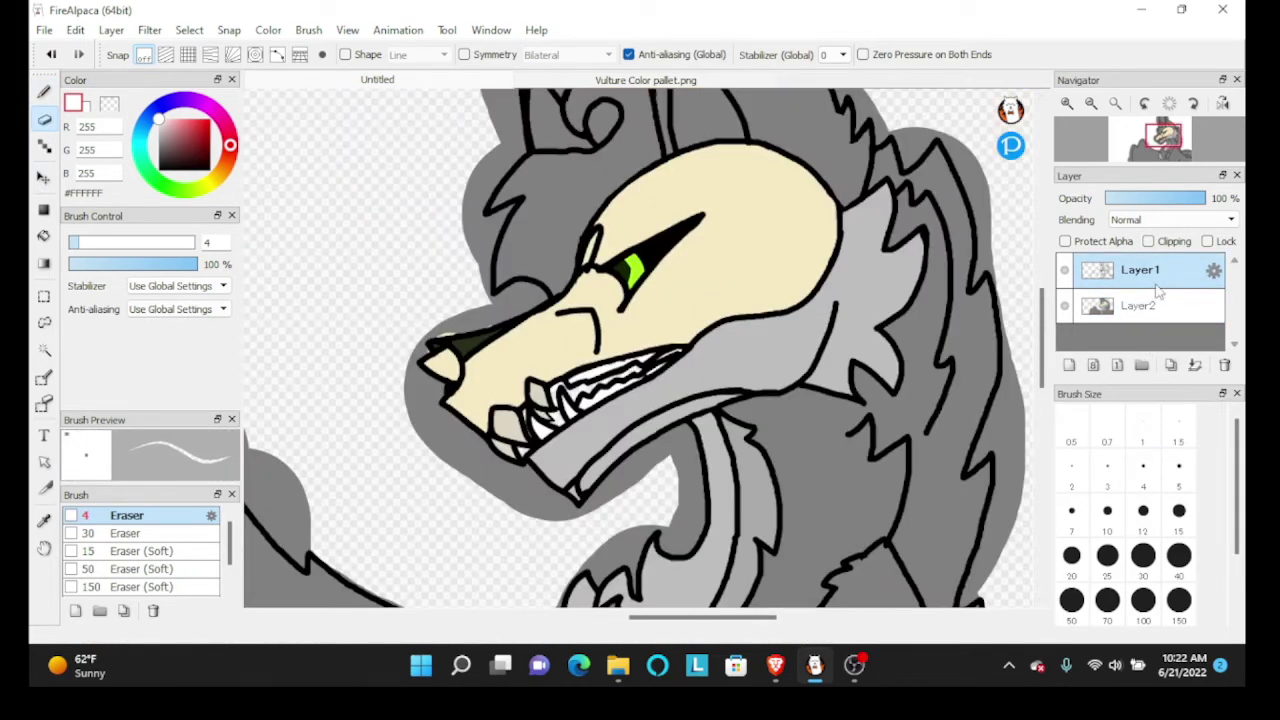
left_click(1156, 304)
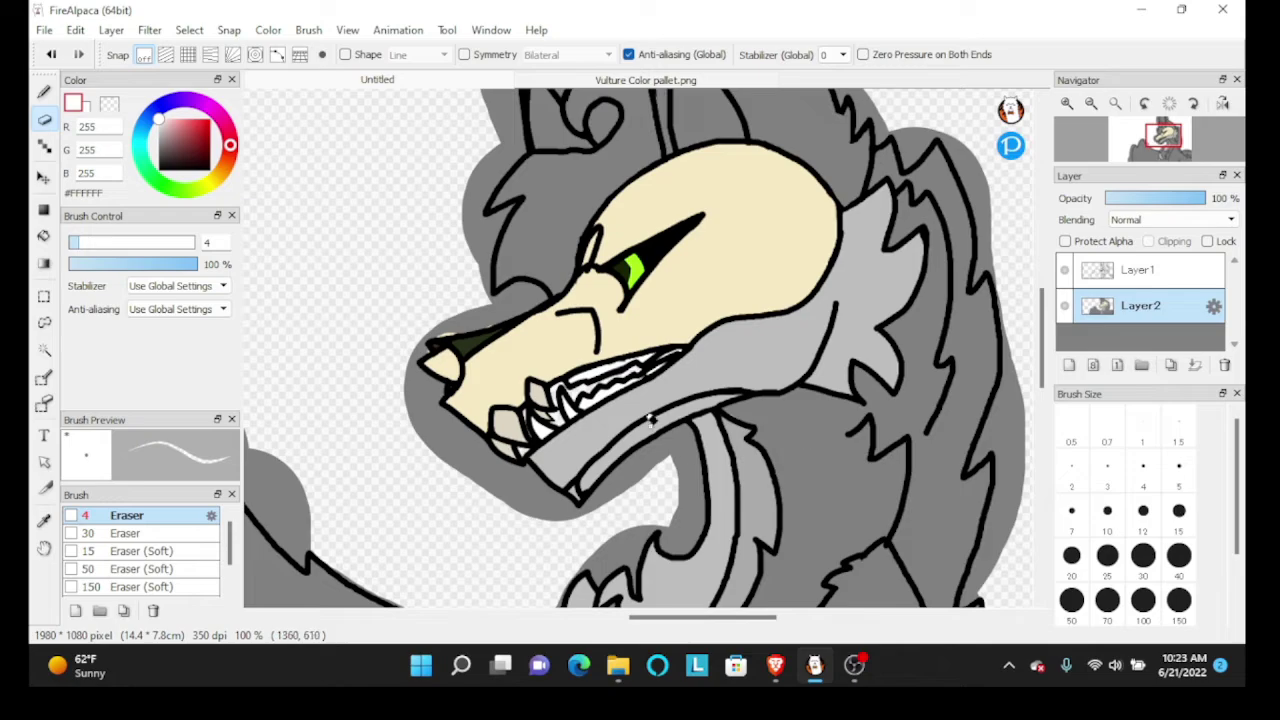
scroll(650, 418, "down", 3)
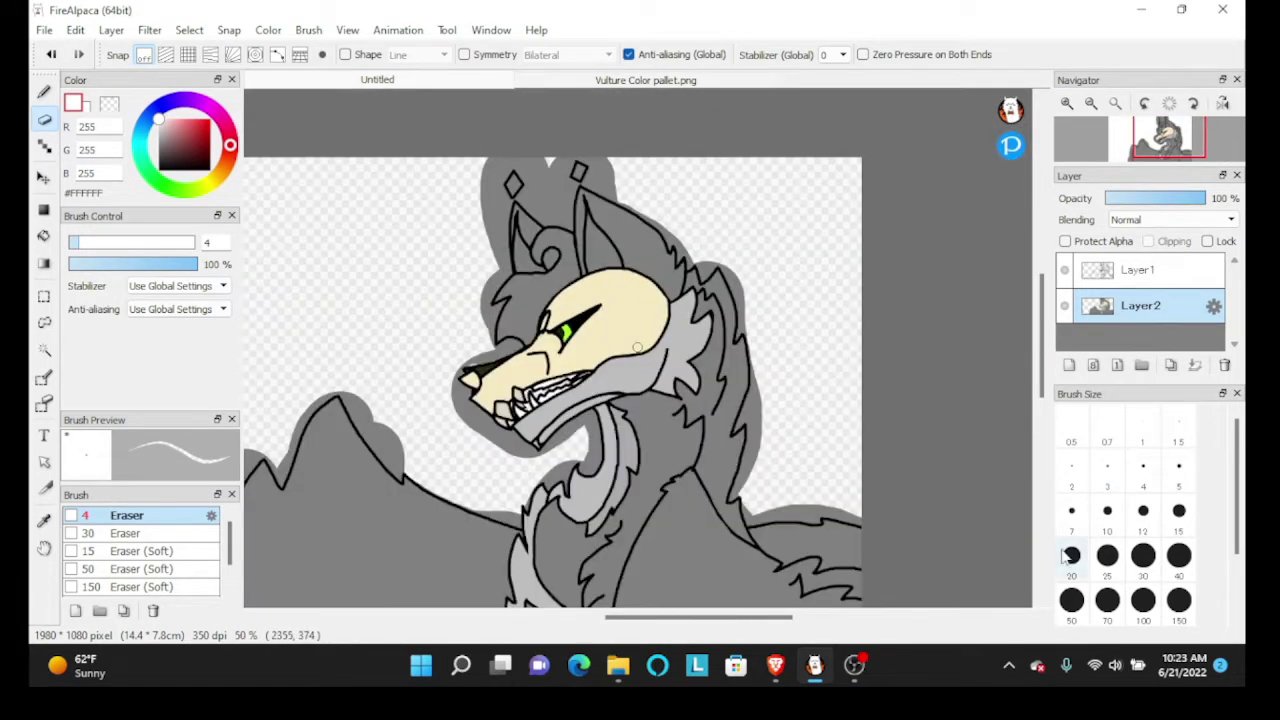
Sample the HairTip color #EDEDED from Vulture Color pallet.png and return to the Untitled drawing
left_click(746, 80)
scroll(726, 274, "down", 4)
scroll(500, 284, "up", 1)
right_click(534, 376)
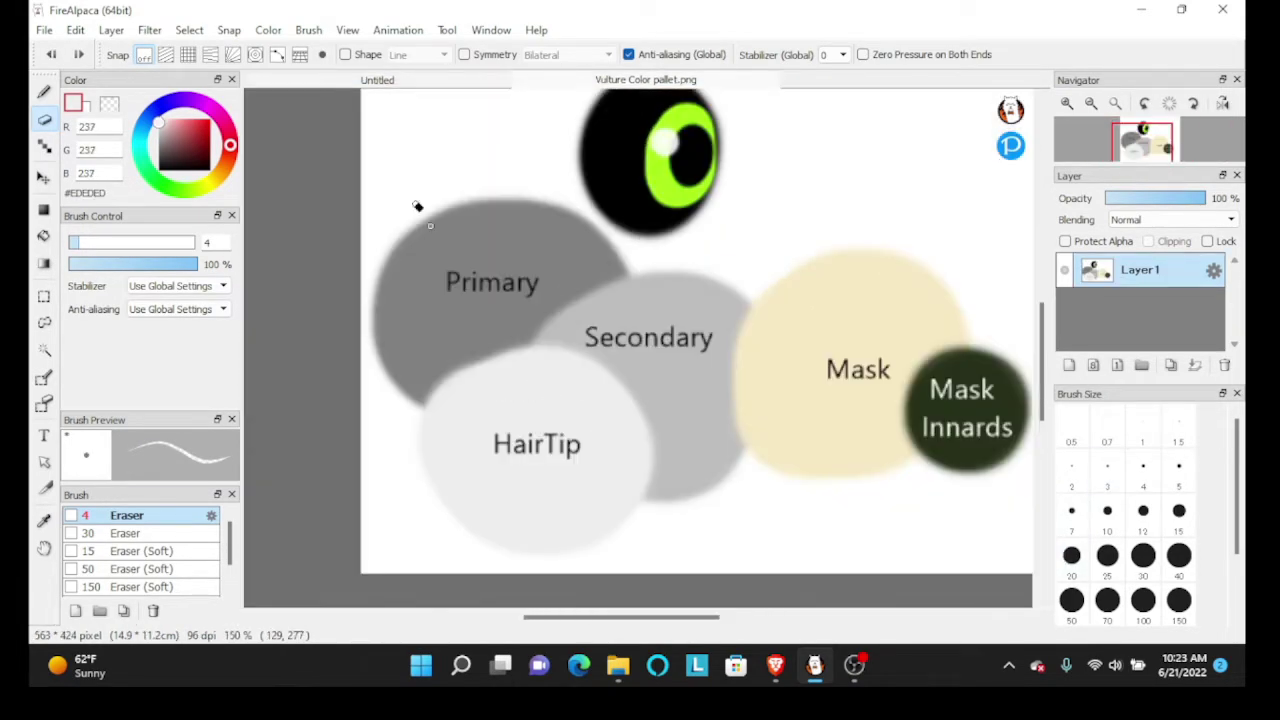
left_click(422, 84)
Outline the inner edge of the forelock's light area with the 5 px pen, from the curl down to the brow
left_click(1071, 510)
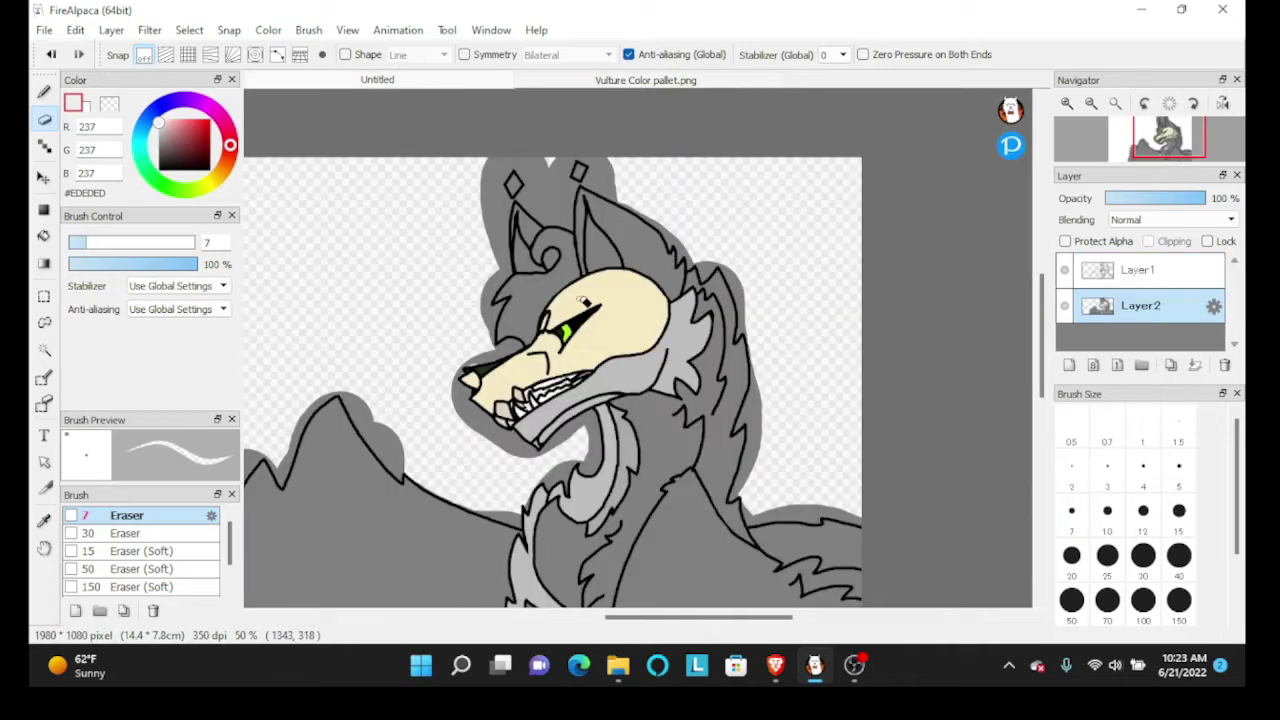
scroll(359, 291, "up", 2)
left_click(44, 93)
scroll(566, 189, "up", 1)
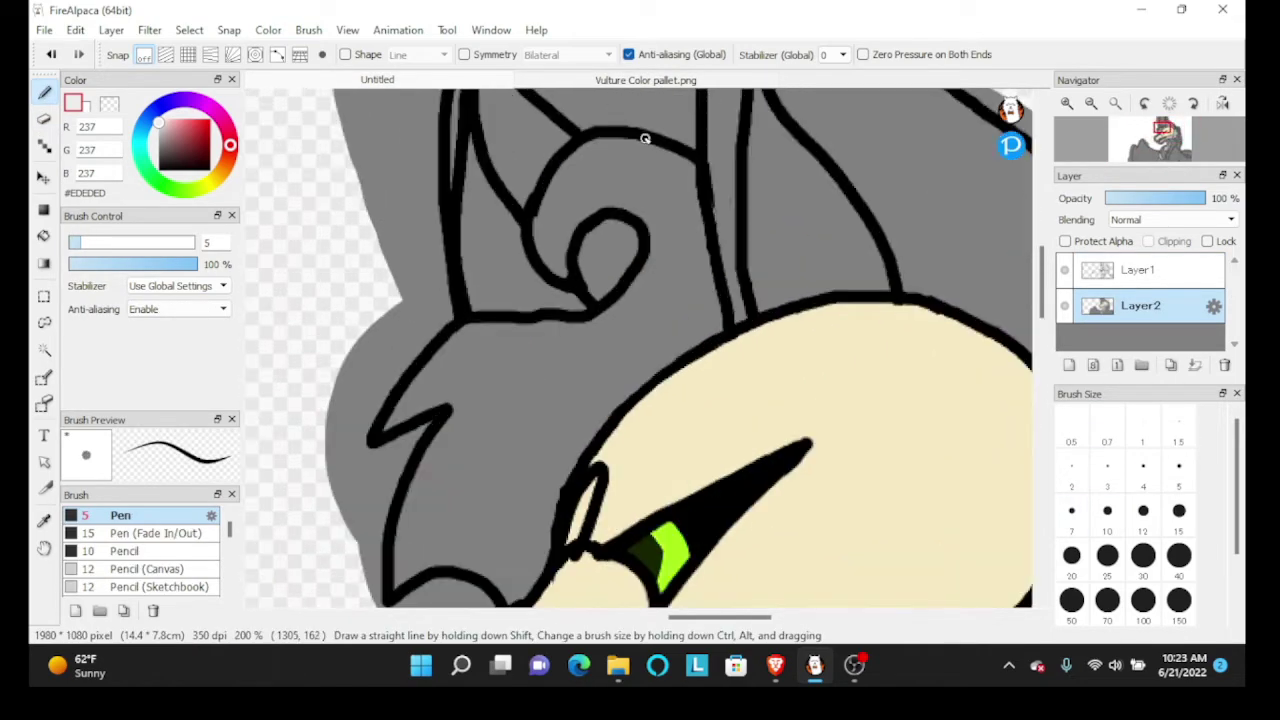
scroll(505, 562, "down", 4)
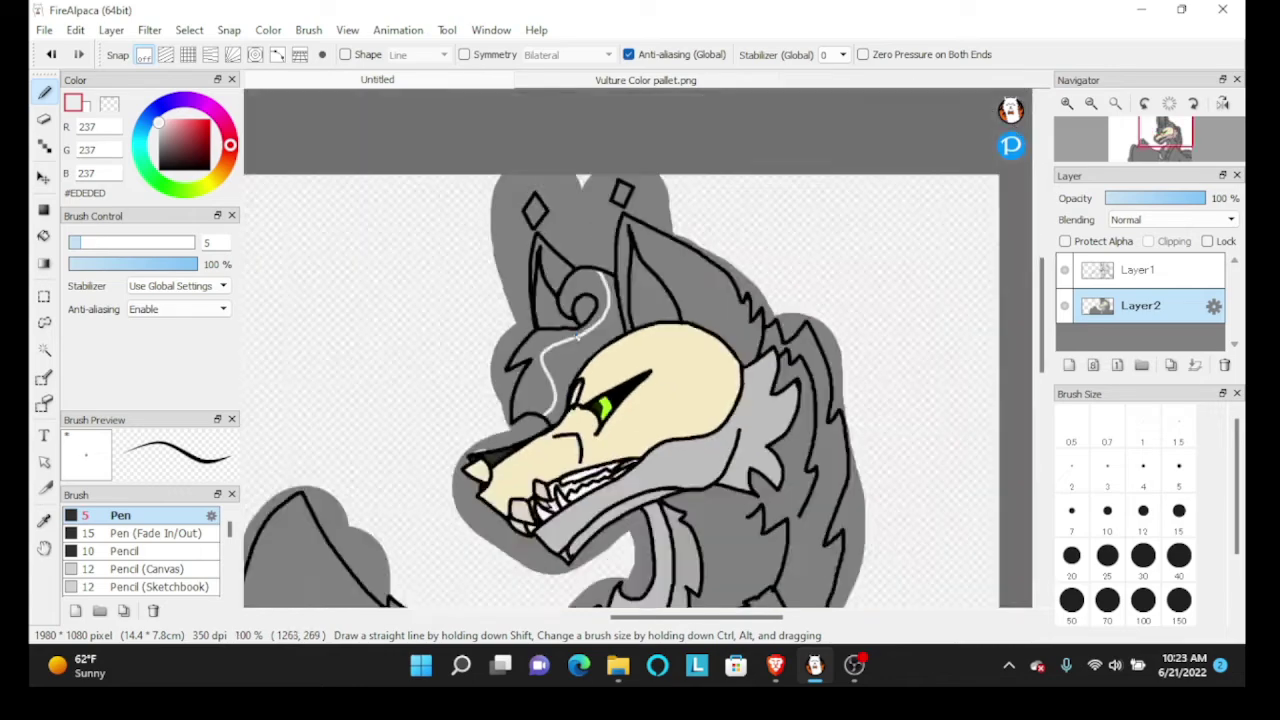
Set the pen to 15 px and fill the hair curl and the upper forelock with #EDEDED
scroll(614, 272, "up", 3)
left_click(1180, 513)
scroll(486, 277, "up", 4)
mouse_move(662, 356)
left_mouse_down()
mouse_move(634, 249)
mouse_move(801, 115)
mouse_move(800, 223)
mouse_move(654, 309)
mouse_move(800, 200)
mouse_move(712, 220)
left_mouse_up()
left_click_drag(858, 264, 783, 184)
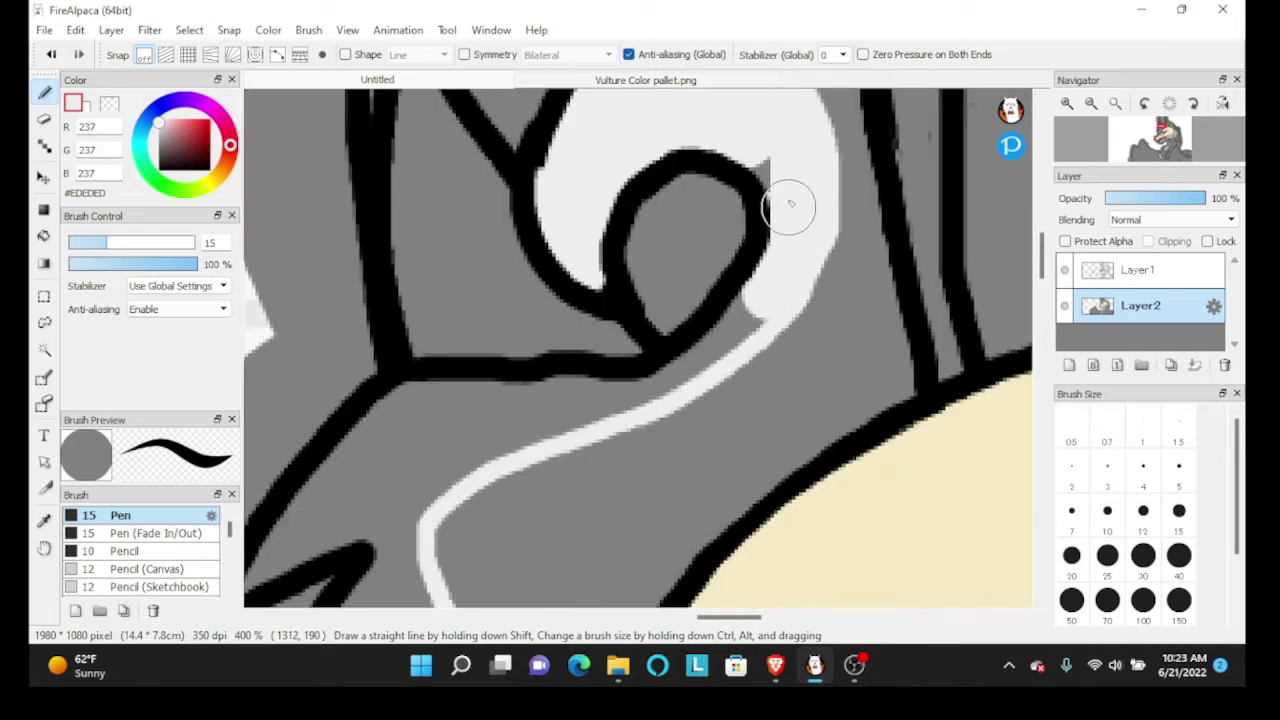
scroll(790, 190, "down", 1)
mouse_move(696, 258)
left_mouse_down()
mouse_move(557, 257)
mouse_move(450, 336)
mouse_move(556, 283)
left_mouse_up()
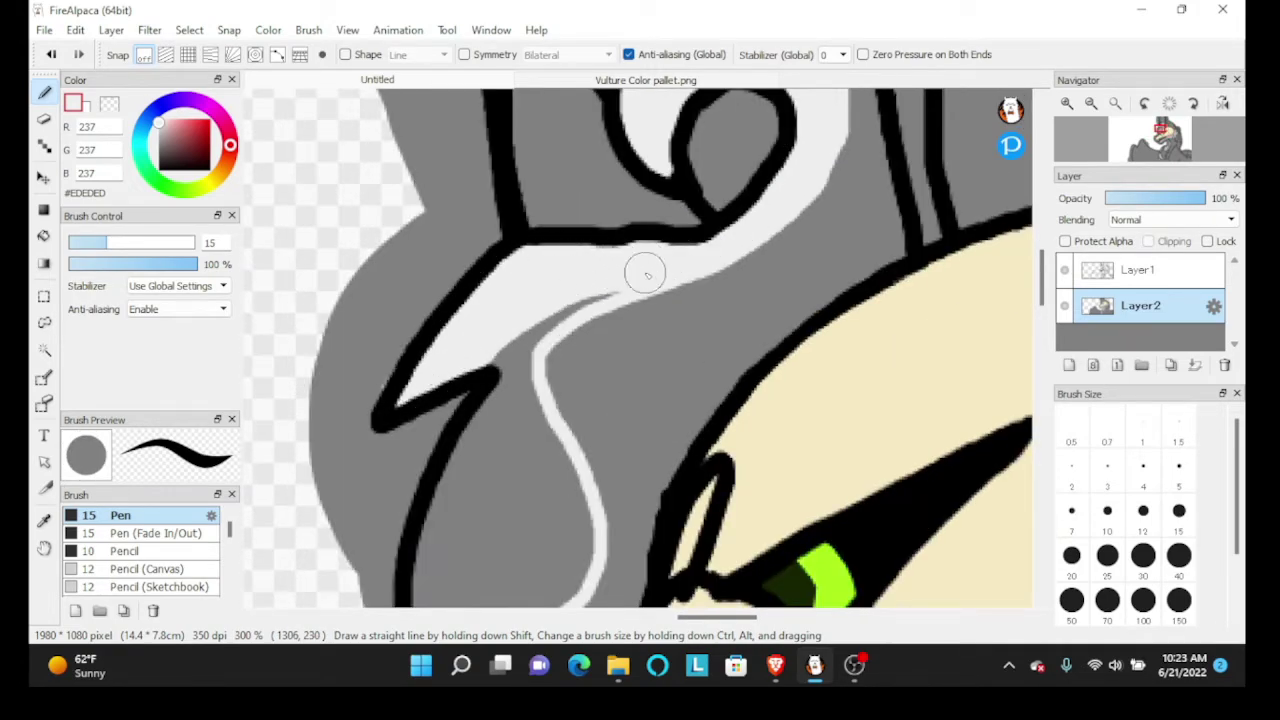
Fill the lower forelock down to the brow with #EDEDED and smooth the light area's inner edge
left_click_drag(544, 379, 634, 210)
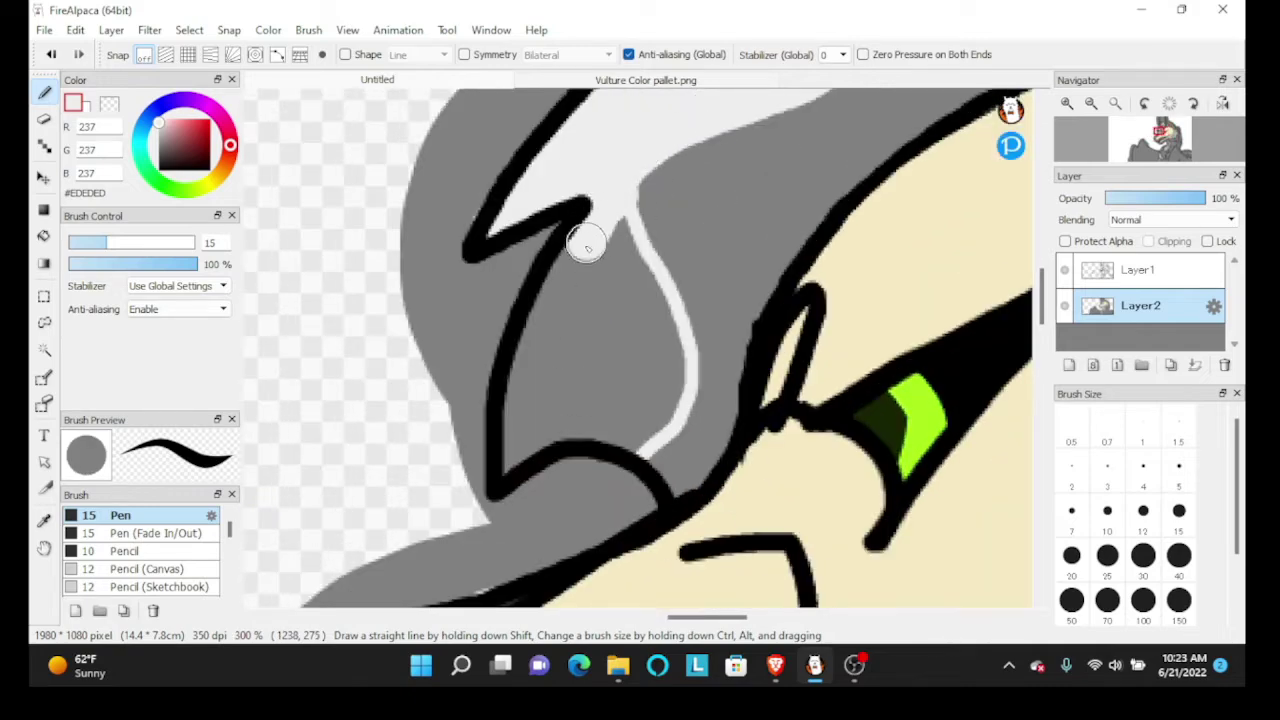
mouse_move(521, 372)
left_mouse_down()
mouse_move(503, 459)
mouse_move(661, 419)
mouse_move(680, 339)
mouse_move(620, 232)
mouse_move(629, 393)
mouse_move(654, 342)
mouse_move(616, 328)
mouse_move(656, 313)
mouse_move(579, 295)
mouse_move(555, 408)
left_mouse_up()
scroll(655, 322, "down", 6)
scroll(655, 322, "up", 1)
scroll(655, 322, "down", 1)
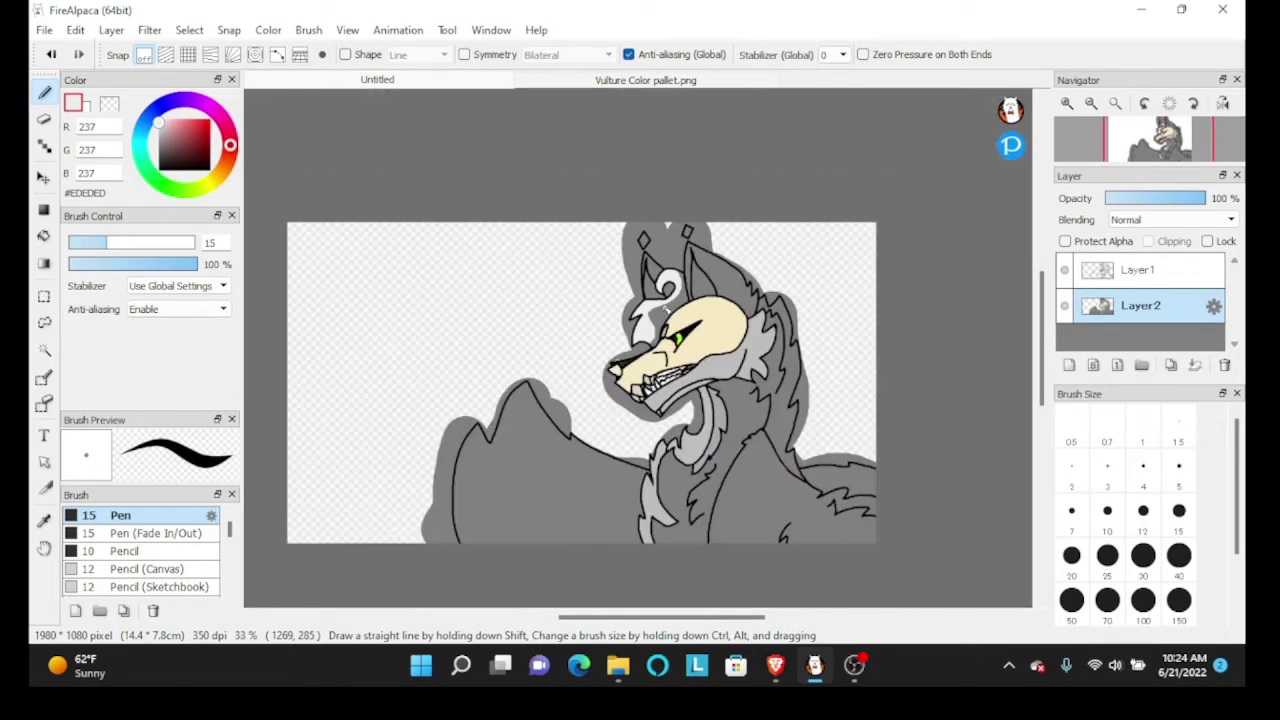
scroll(655, 322, "up", 6)
mouse_move(665, 386)
left_mouse_down()
mouse_move(671, 292)
mouse_move(631, 175)
left_mouse_up()
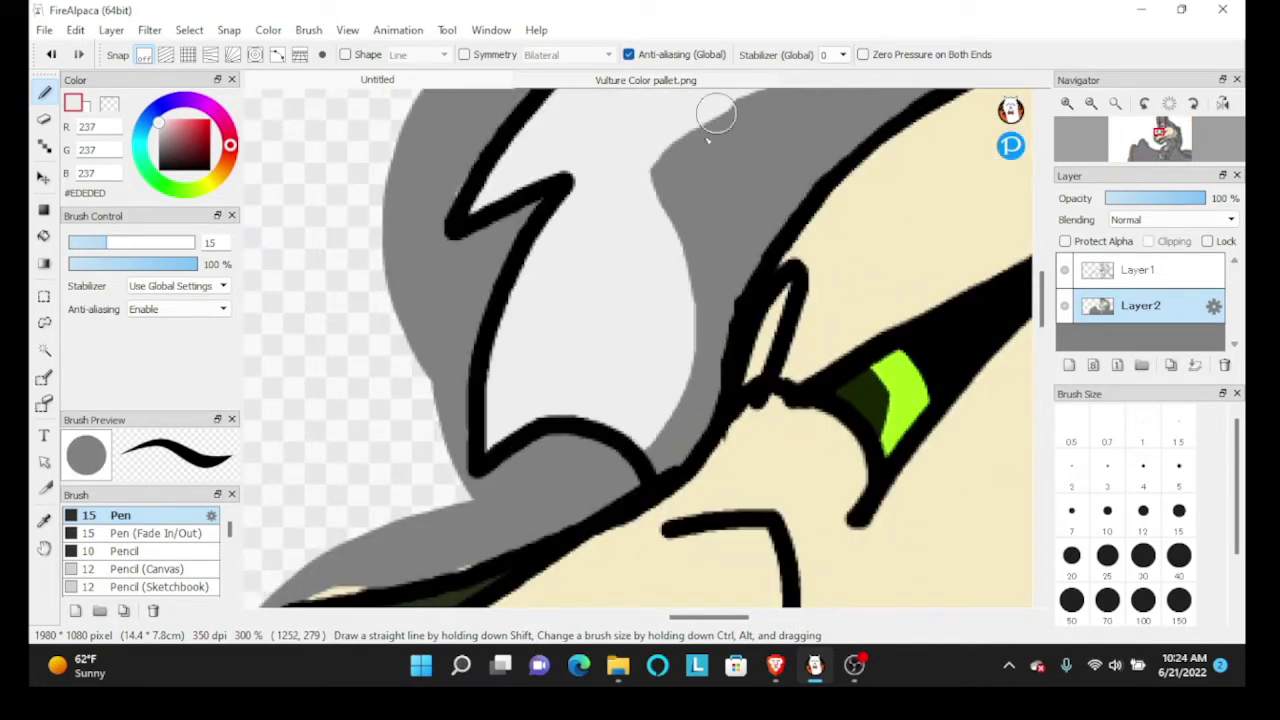
scroll(619, 258, "up", 1)
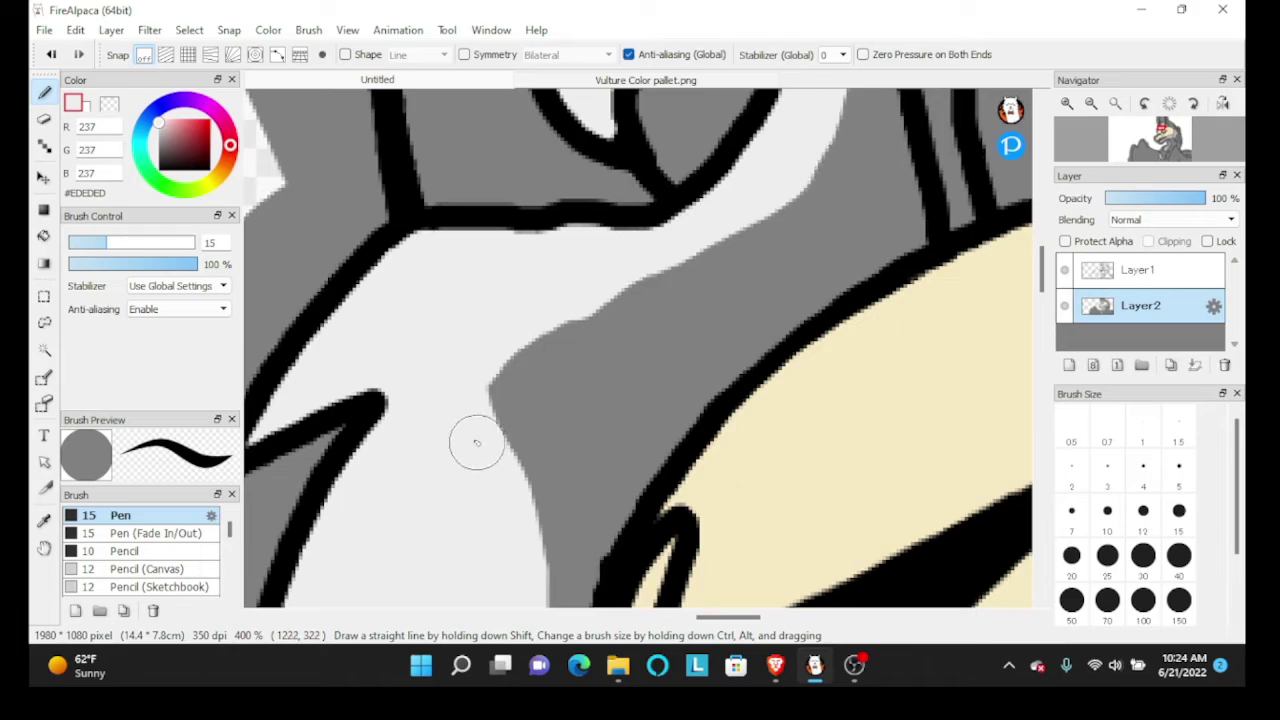
mouse_move(476, 443)
left_mouse_down()
mouse_move(513, 345)
mouse_move(672, 242)
left_mouse_up()
scroll(771, 114, "down", 5)
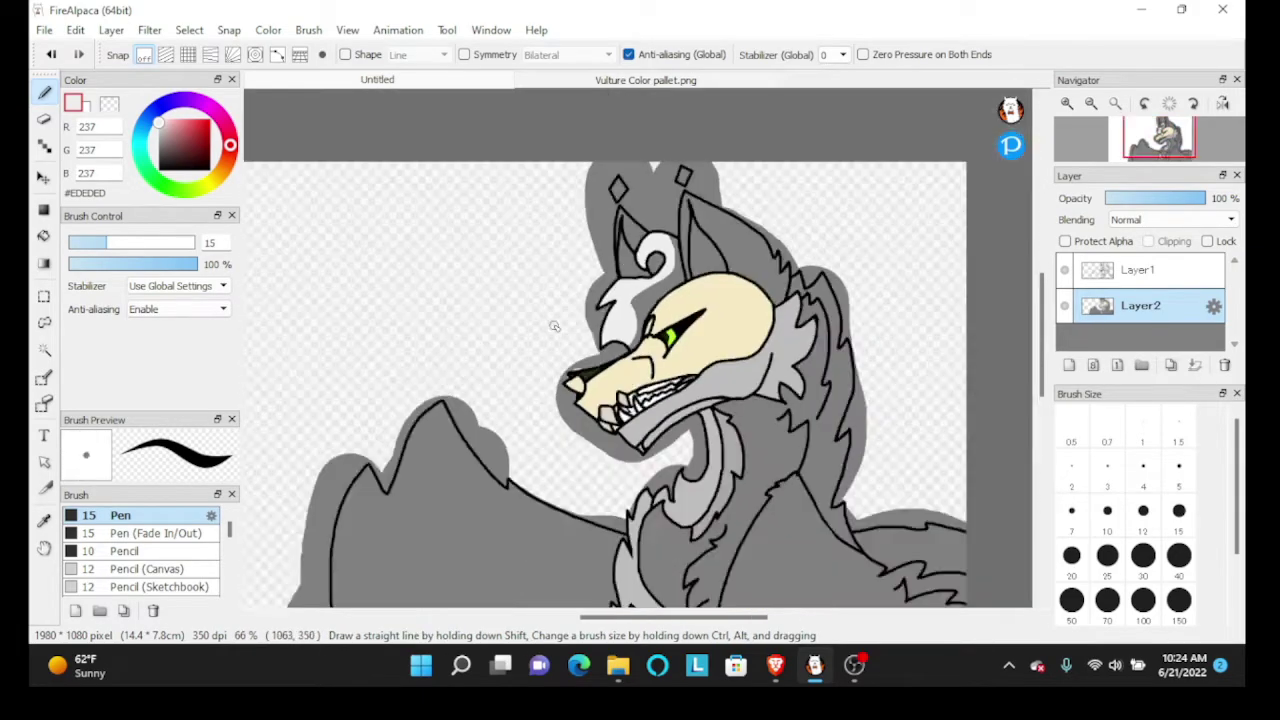
Sample the eye's bright green #A7FF19 and fill the diamond above the near ear
scroll(668, 330, "up", 6)
right_click(622, 322)
scroll(665, 320, "down", 5)
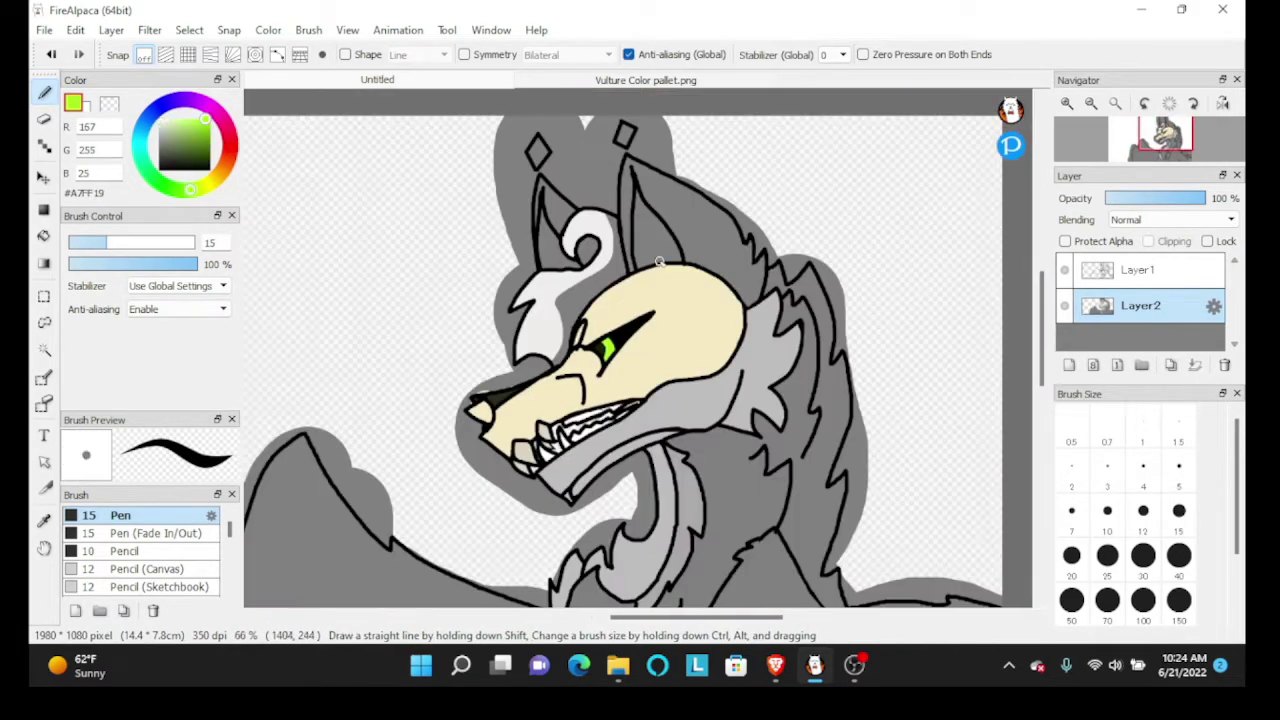
scroll(700, 135, "up", 1)
scroll(617, 151, "up", 2)
left_click_drag(592, 152, 573, 186)
left_click_drag(591, 242, 625, 173)
scroll(632, 217, "down", 3)
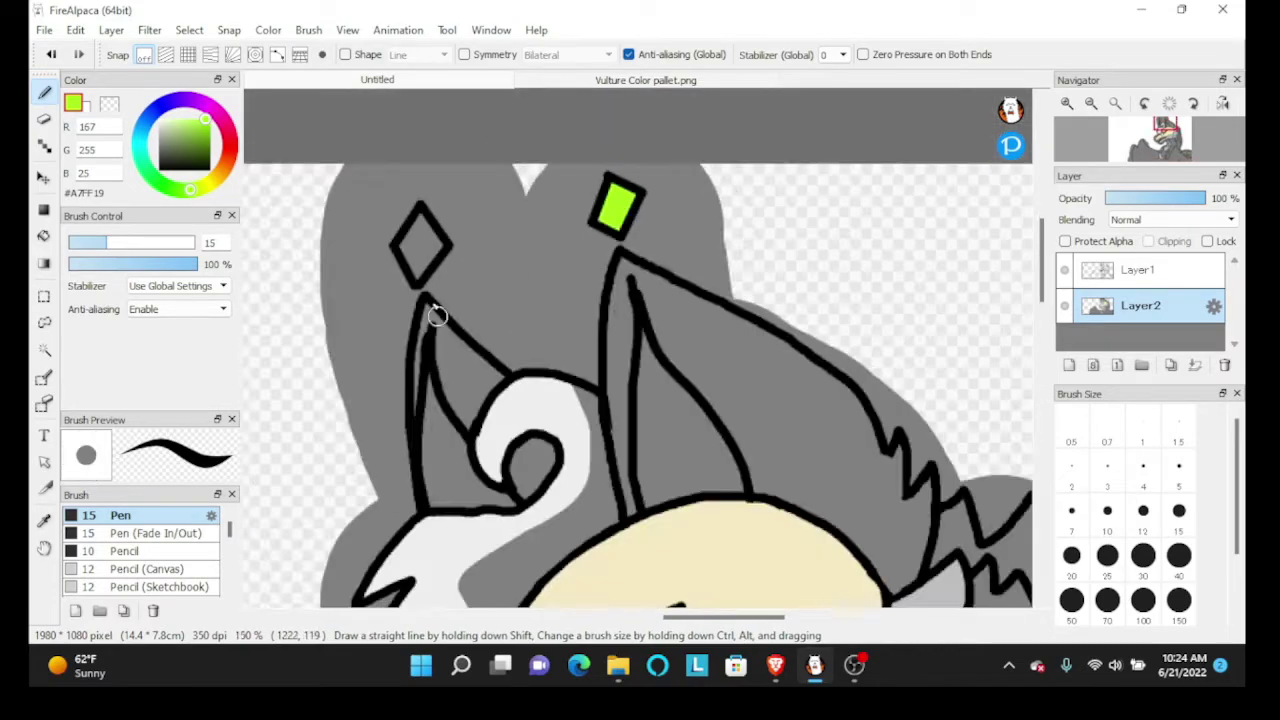
Fill the diamond above the far ear with the bright green #A7FF19
scroll(405, 212, "up", 4)
mouse_move(478, 264)
left_mouse_down()
mouse_move(418, 379)
mouse_move(458, 474)
mouse_move(523, 386)
mouse_move(506, 315)
mouse_move(470, 362)
left_mouse_up()
scroll(470, 362, "down", 3)
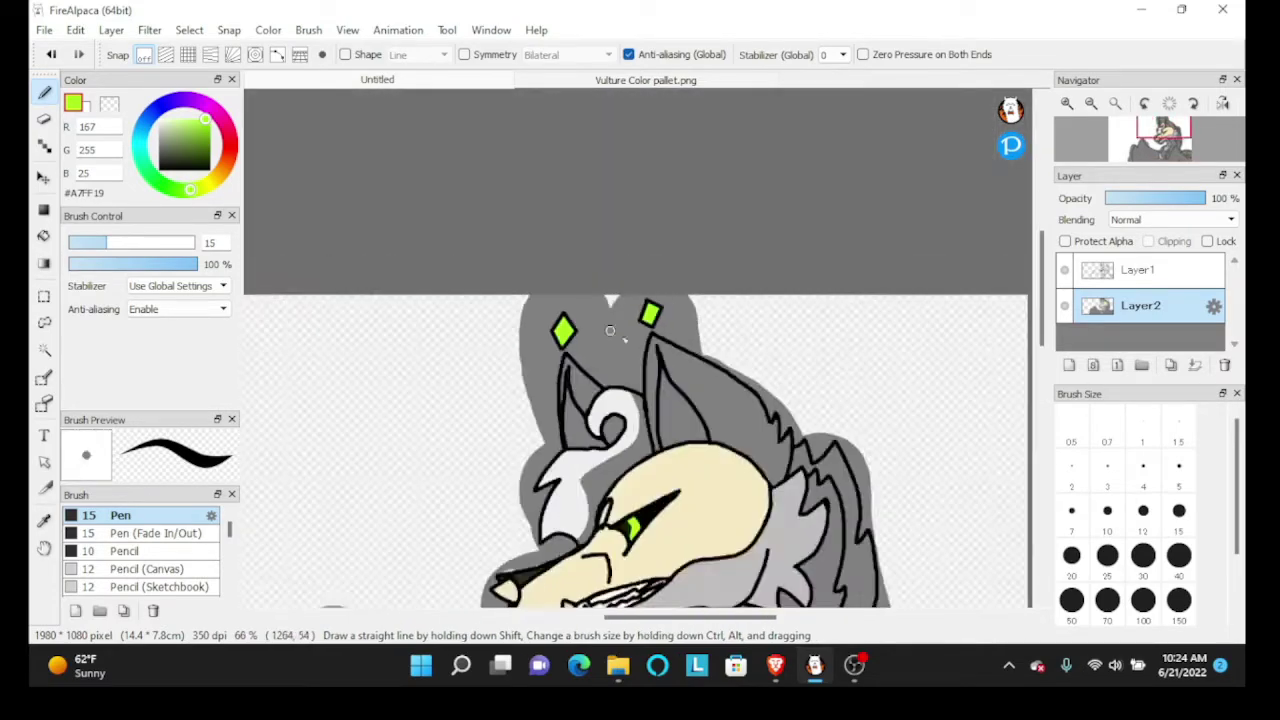
scroll(643, 357, "up", 1)
scroll(643, 357, "up", 1)
scroll(680, 325, "down", 5)
scroll(680, 325, "up", 3)
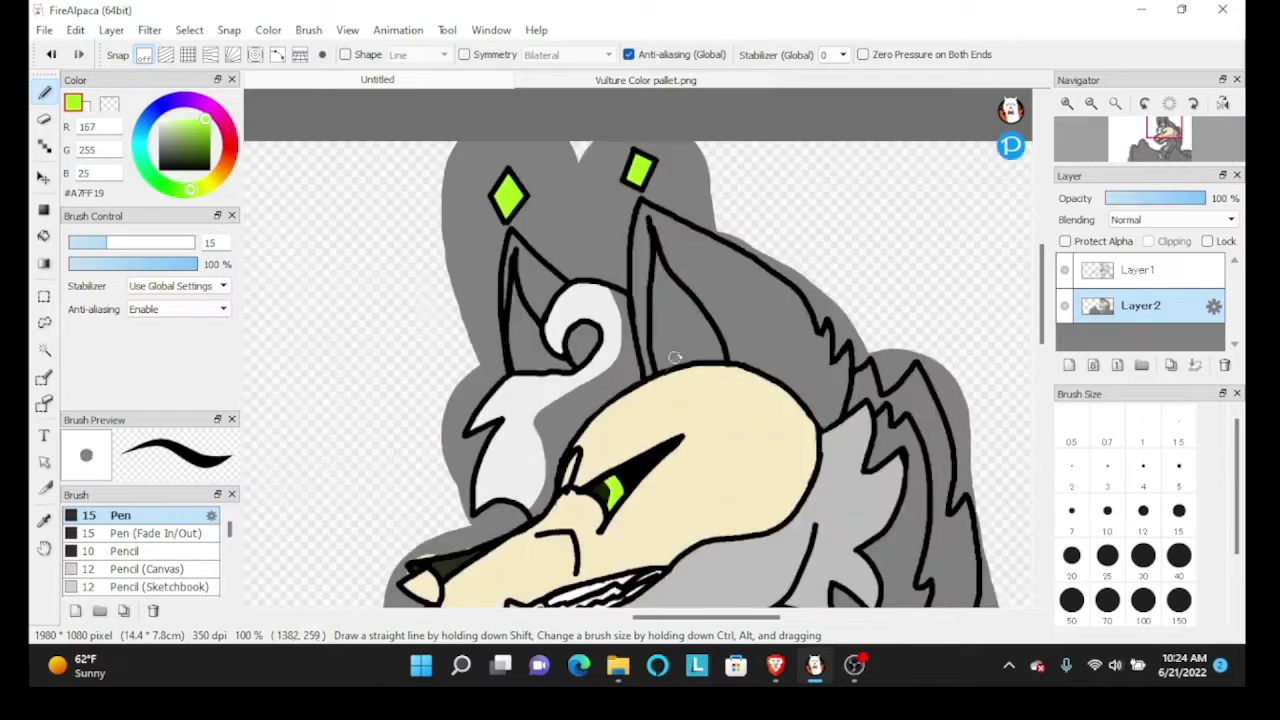
scroll(684, 347, "down", 1)
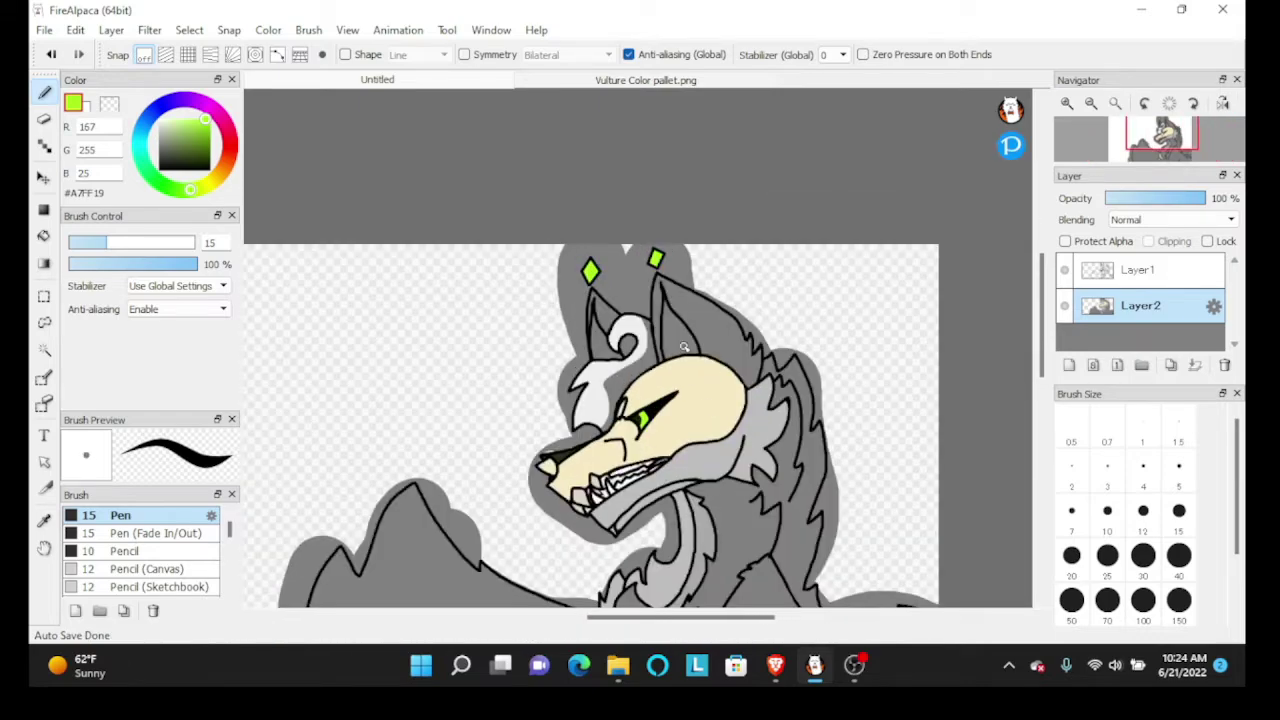
On Layer1, draw a jagged fur line across the base of the near inner ear with a 4 px black #000000 pen
scroll(684, 347, "up", 3)
left_click(1163, 268)
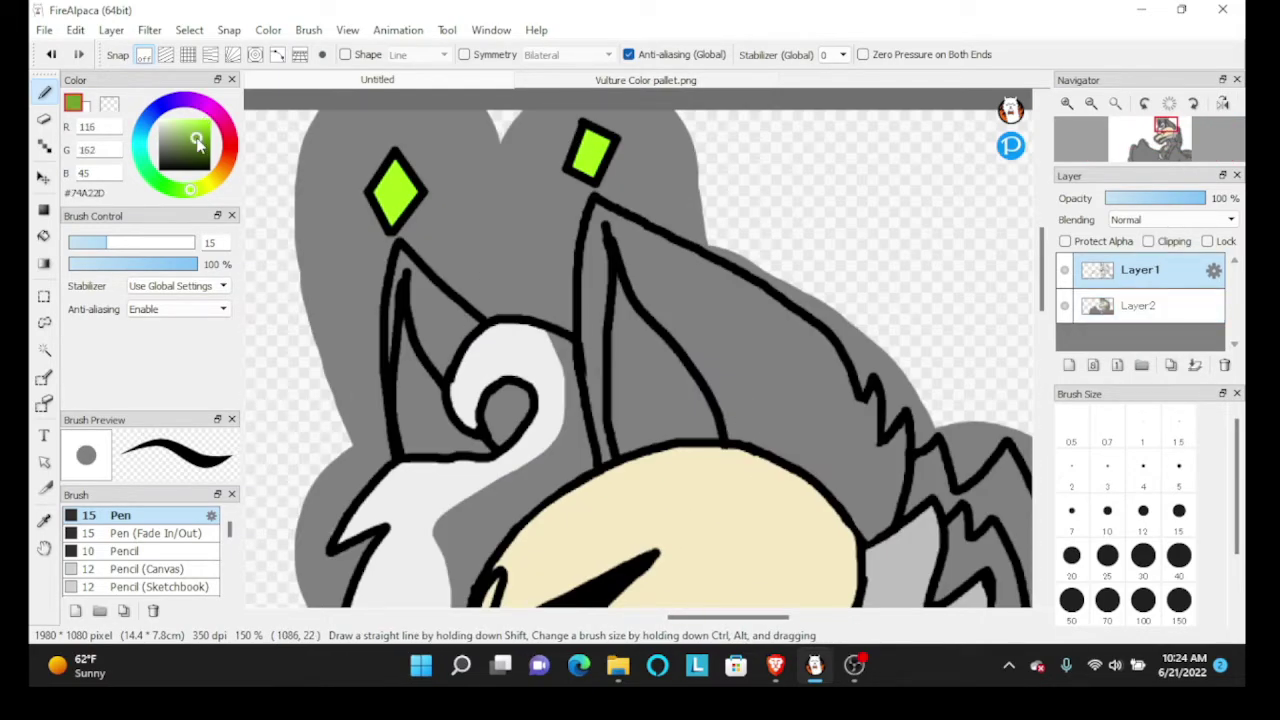
left_click_drag(197, 139, 210, 170)
left_click(1136, 473)
scroll(683, 366, "up", 4)
mouse_move(836, 386)
left_mouse_down()
mouse_move(739, 327)
mouse_move(589, 382)
mouse_move(593, 497)
left_mouse_up()
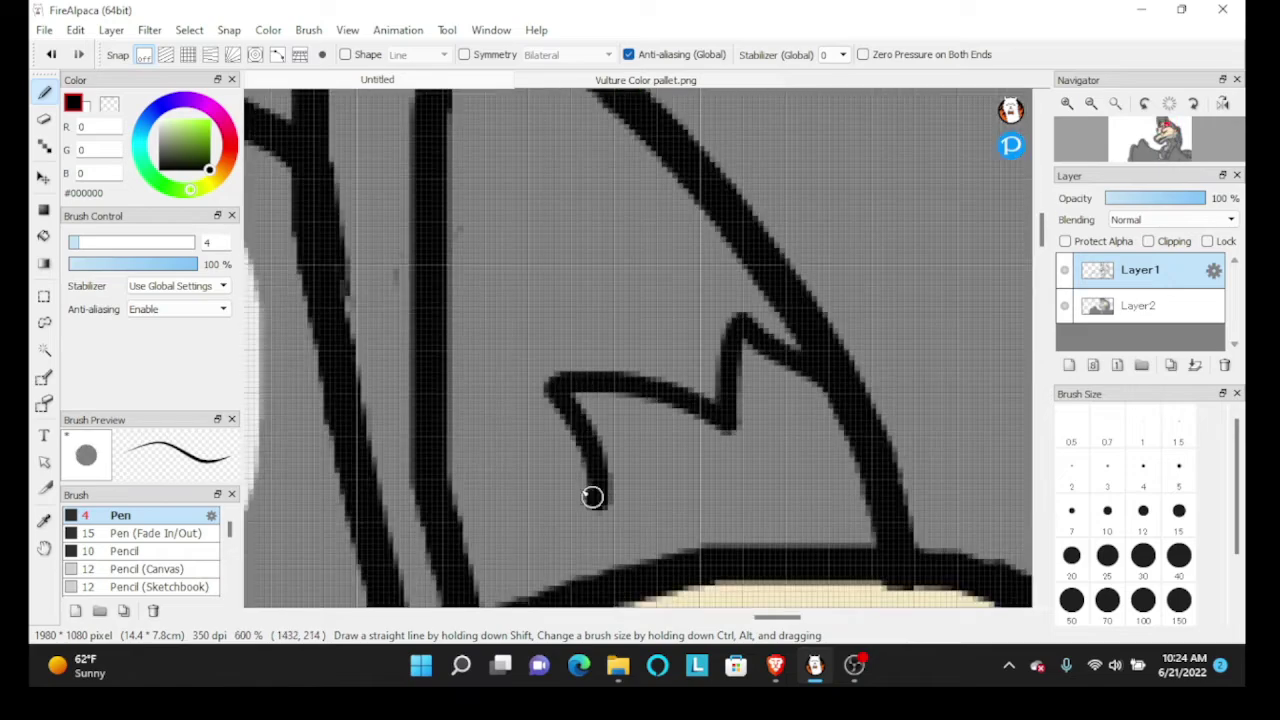
scroll(666, 343, "down", 2)
Draw a matching jagged black fur line across the base of the far inner ear
scroll(586, 343, "up", 3)
mouse_move(645, 335)
left_mouse_down()
mouse_move(515, 275)
mouse_move(393, 325)
mouse_move(323, 379)
left_mouse_up()
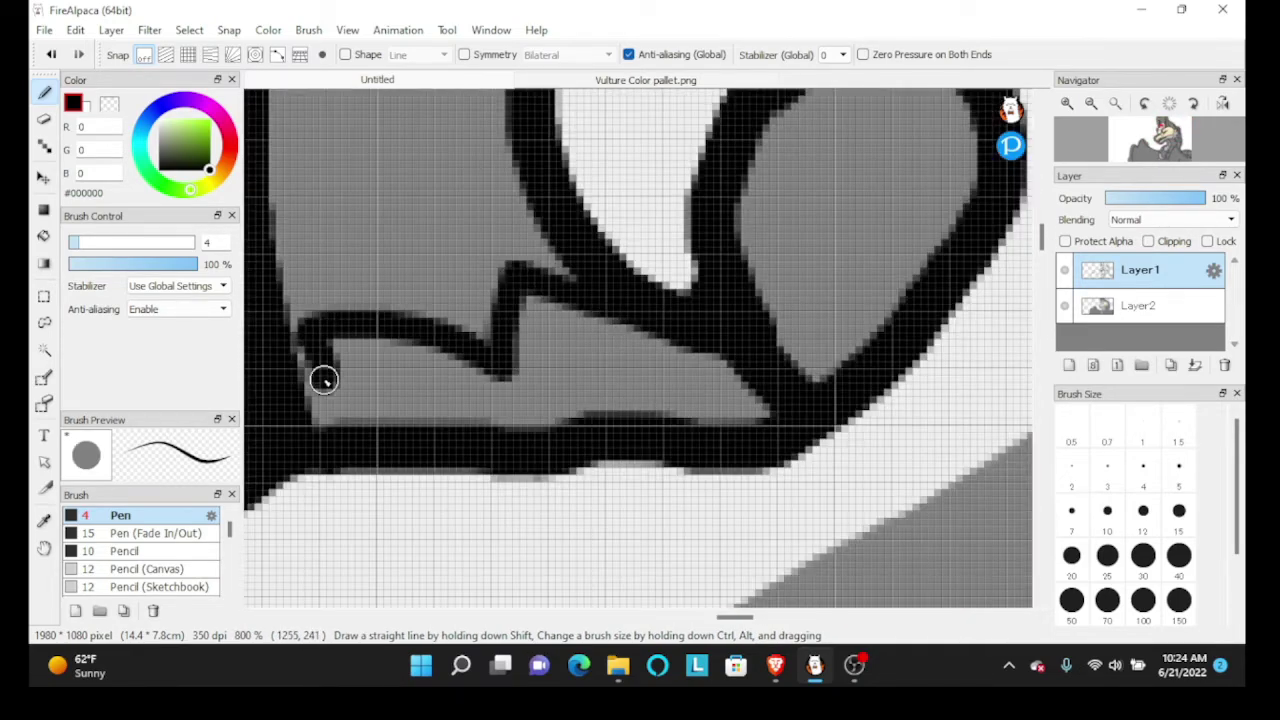
scroll(549, 340, "down", 8)
scroll(664, 204, "up", 4)
On Layer2, fill the near ear's fur tuft with the sampled green #A7FF19 using a 10 px pen
right_click(664, 210)
left_click(1130, 308)
scroll(900, 250, "down", 3)
scroll(842, 383, "up", 3)
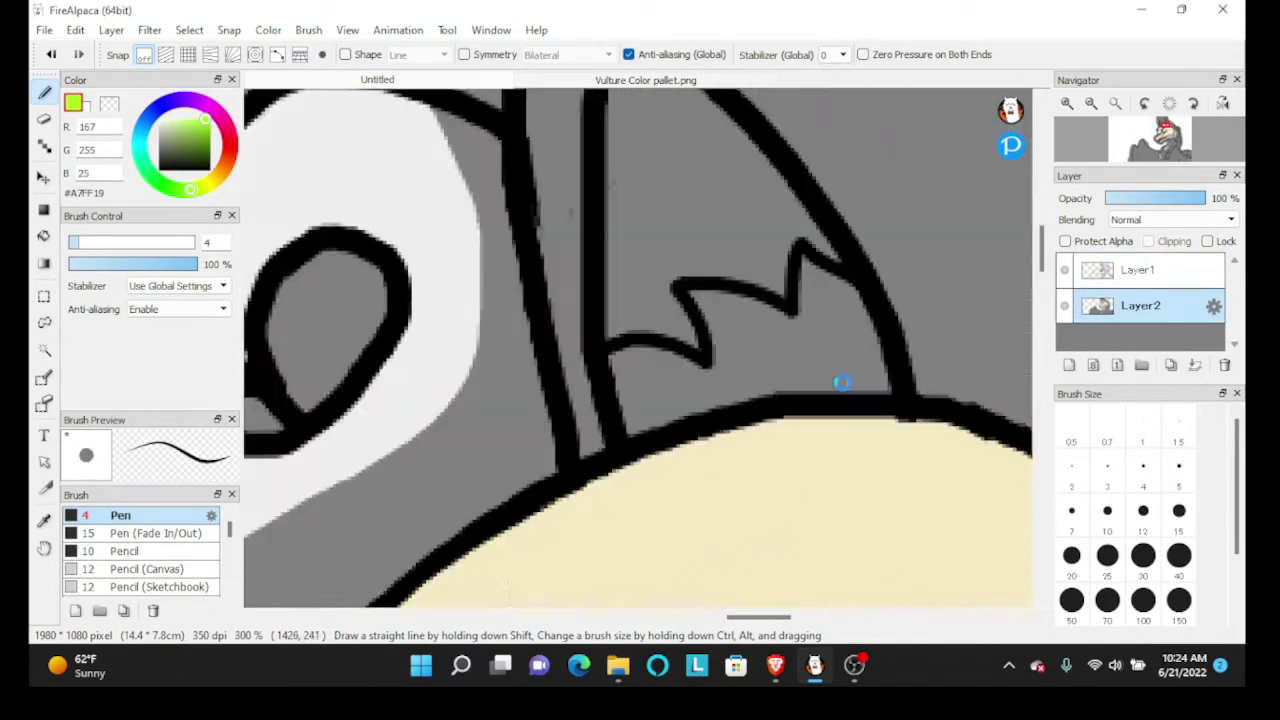
scroll(843, 382, "up", 2)
left_click_drag(866, 250, 820, 225)
key("ctrl+z")
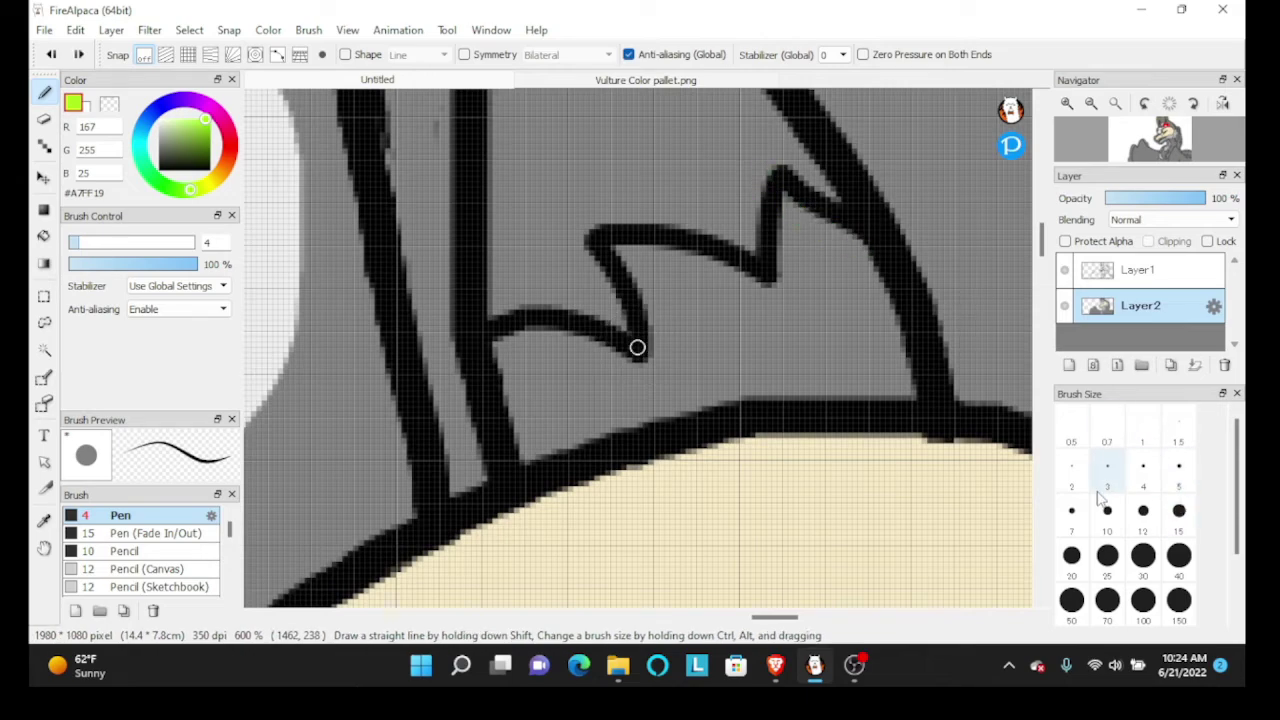
mouse_move(908, 392)
left_mouse_down()
mouse_move(847, 280)
mouse_move(890, 348)
mouse_move(796, 223)
mouse_move(776, 288)
mouse_move(644, 270)
mouse_move(656, 360)
mouse_move(512, 364)
mouse_move(533, 452)
mouse_move(582, 397)
mouse_move(563, 425)
mouse_move(885, 380)
mouse_move(820, 340)
left_mouse_up()
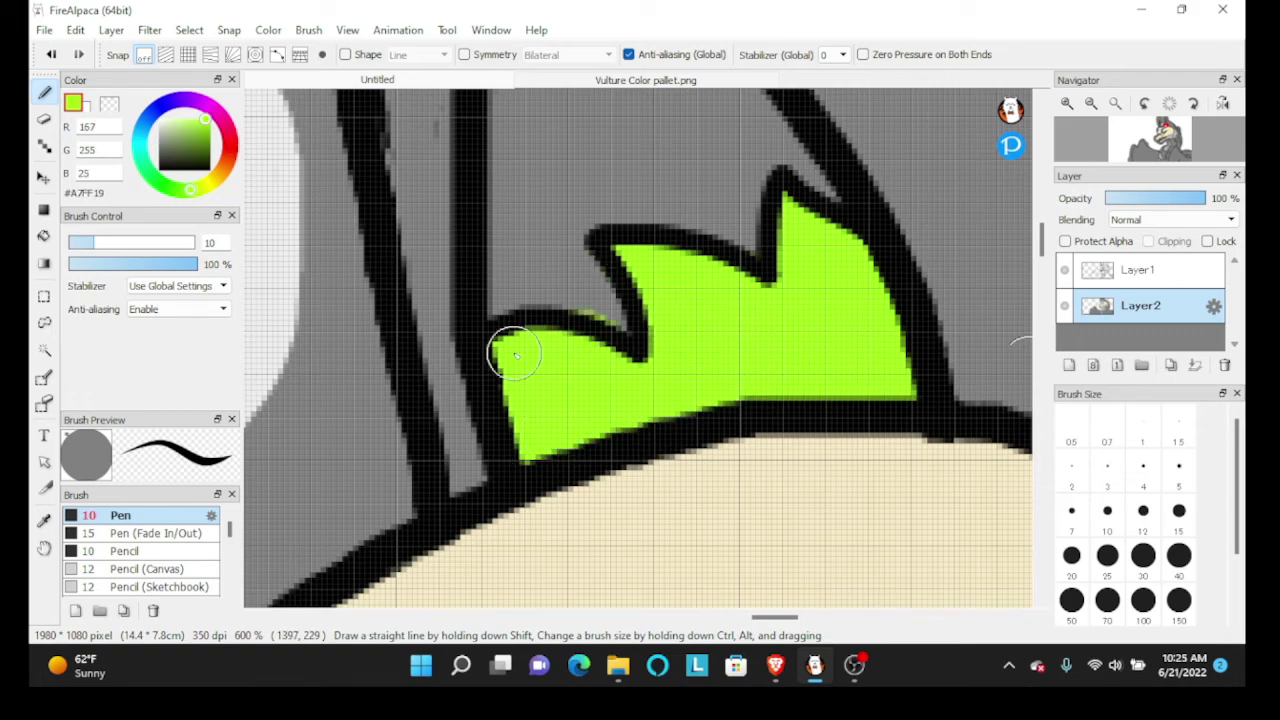
mouse_move(514, 354)
left_mouse_down()
mouse_move(592, 309)
mouse_move(621, 377)
left_mouse_up()
Sample the gray #808080 and paint over the stray green outside the near ear tuft's outline
right_click(608, 314)
scroll(608, 314, "up", 3)
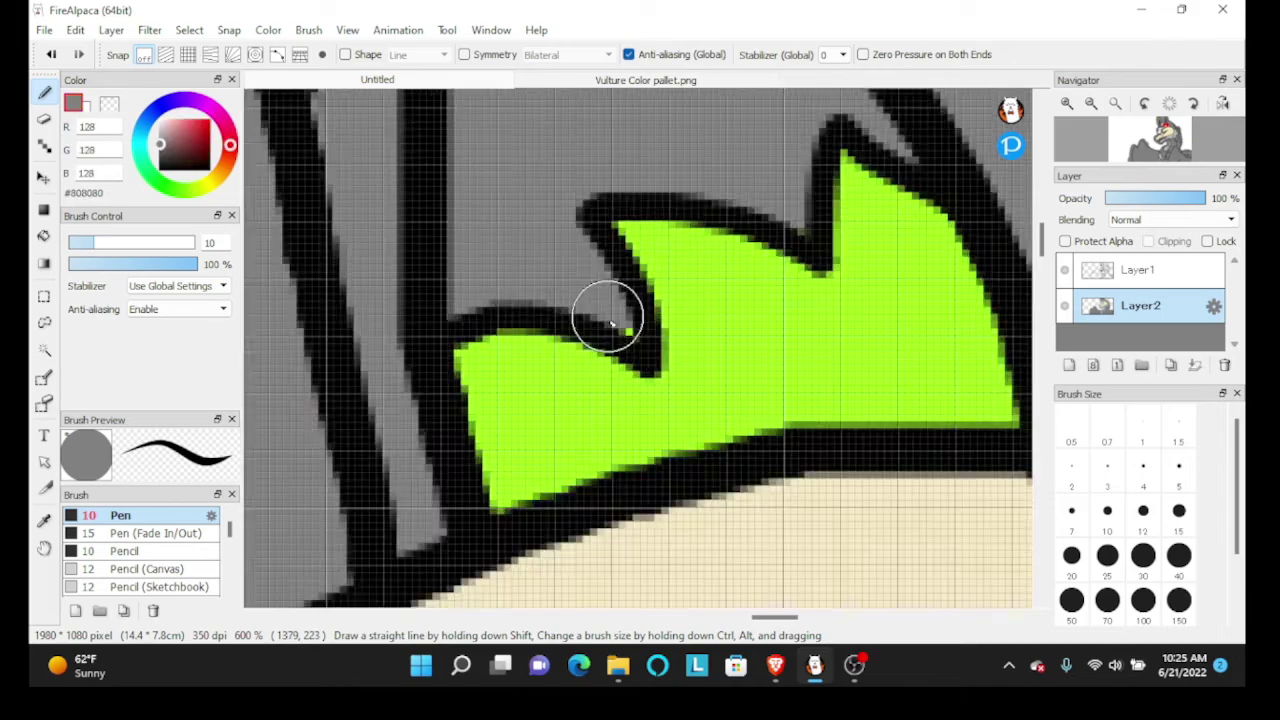
left_click(623, 314)
scroll(625, 314, "down", 4)
Sample the bright green #A7FF19 again and fill the fur tuft at the base of the far ear
right_click(720, 351)
scroll(720, 351, "down", 2)
left_click_drag(420, 365, 550, 354)
scroll(563, 354, "up", 3)
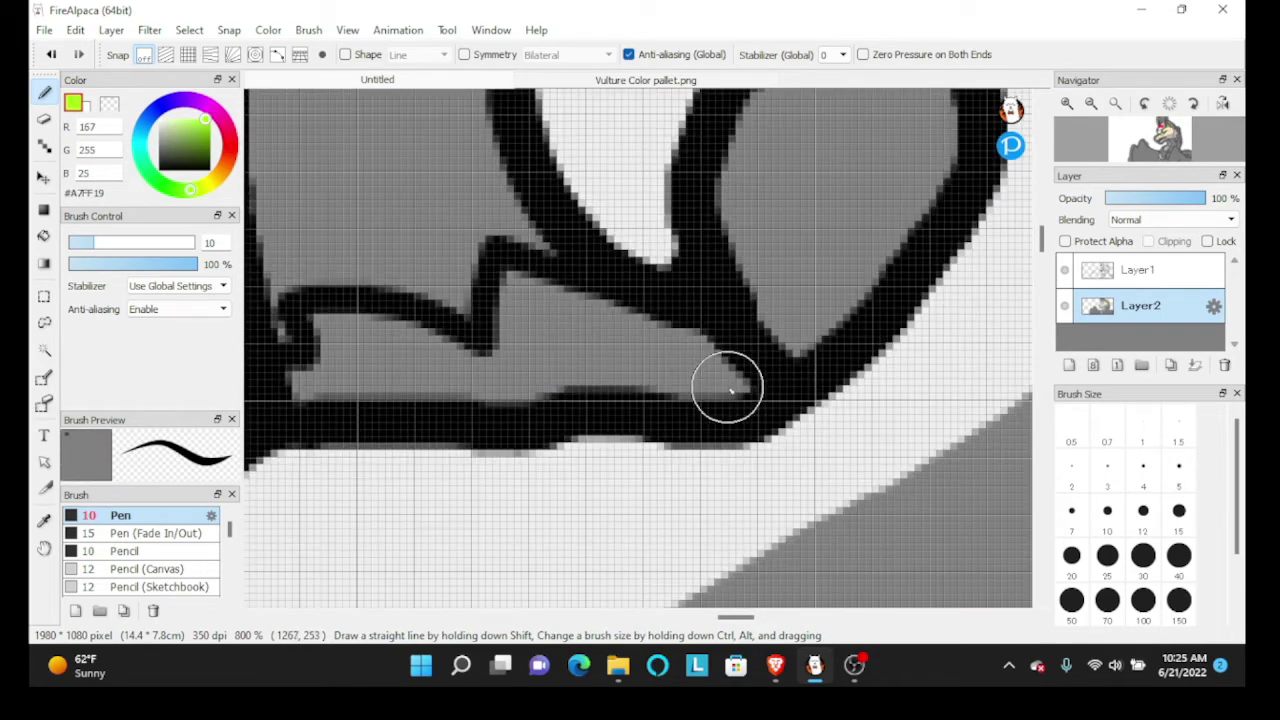
mouse_move(729, 380)
left_mouse_down()
mouse_move(543, 286)
mouse_move(651, 337)
mouse_move(660, 355)
mouse_move(520, 360)
left_mouse_up()
scroll(660, 355, "down", 2)
scroll(660, 355, "up", 3)
scroll(560, 350, "down", 6)
scroll(744, 285, "down", 1)
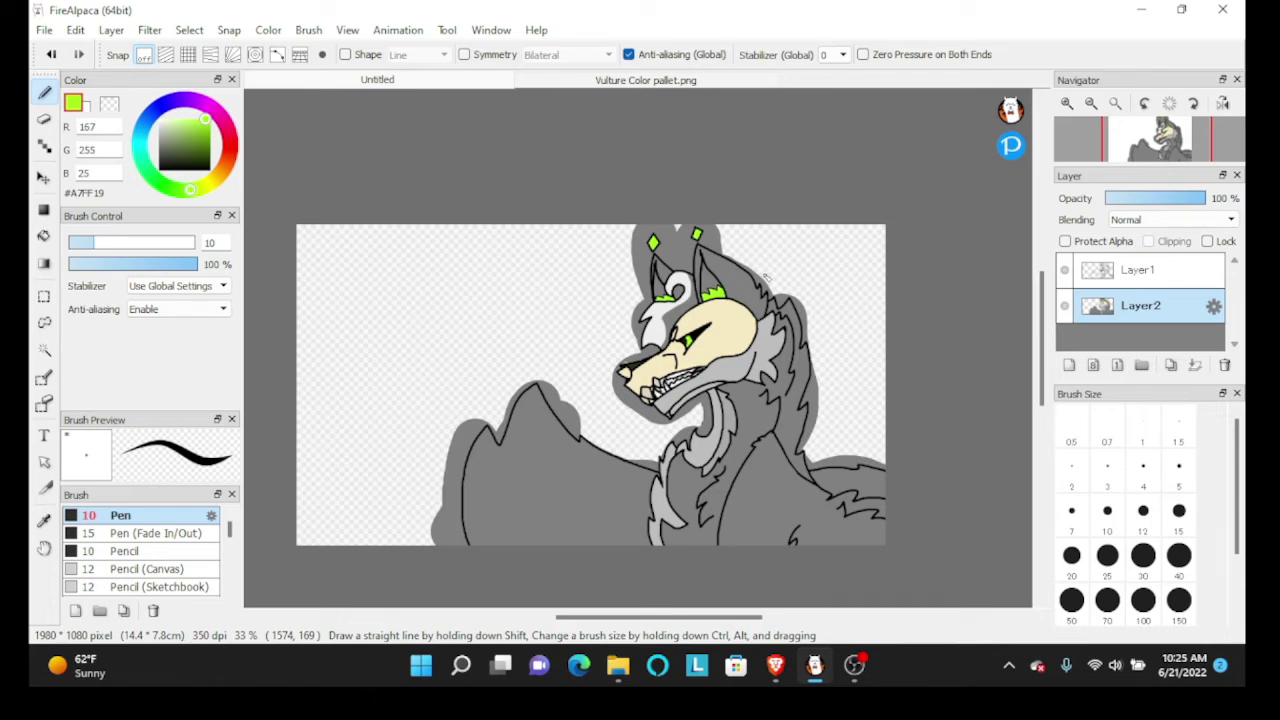
Sample the gray #808080 and paint over the stray cream along the outside of the snout and nose outline
scroll(765, 276, "up", 8)
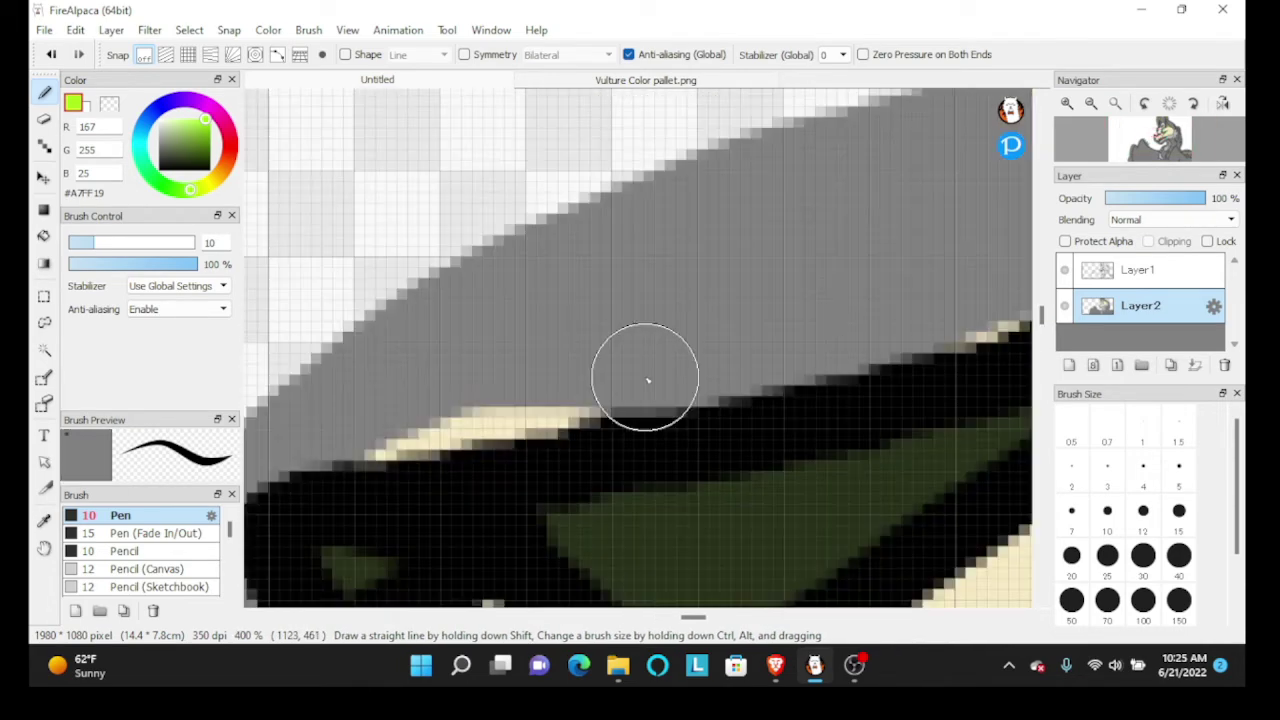
left_click(646, 377, "alt")
scroll(729, 273, "down", 4)
mouse_move(1024, 285)
left_mouse_down()
mouse_move(729, 273)
mouse_move(752, 240)
left_mouse_up()
scroll(560, 397, "up", 4)
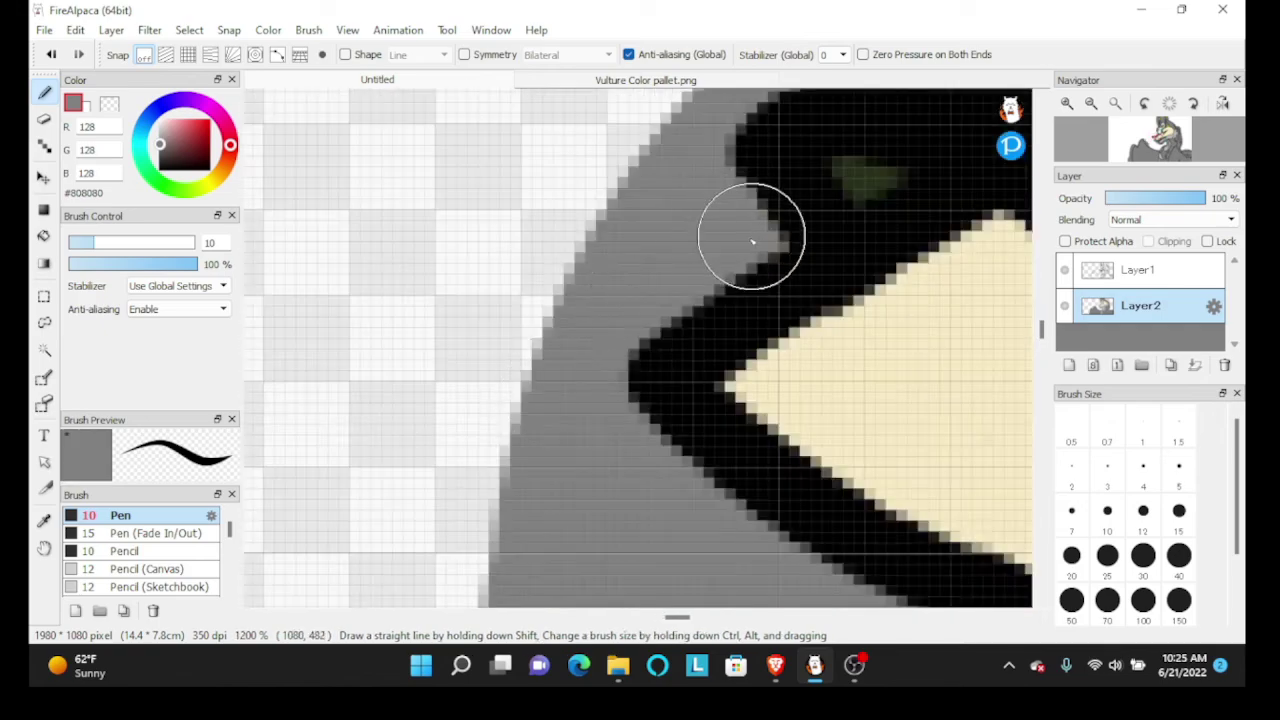
scroll(752, 240, "down", 4)
scroll(760, 334, "up", 4)
scroll(661, 370, "down", 4)
scroll(563, 334, "down", 6)
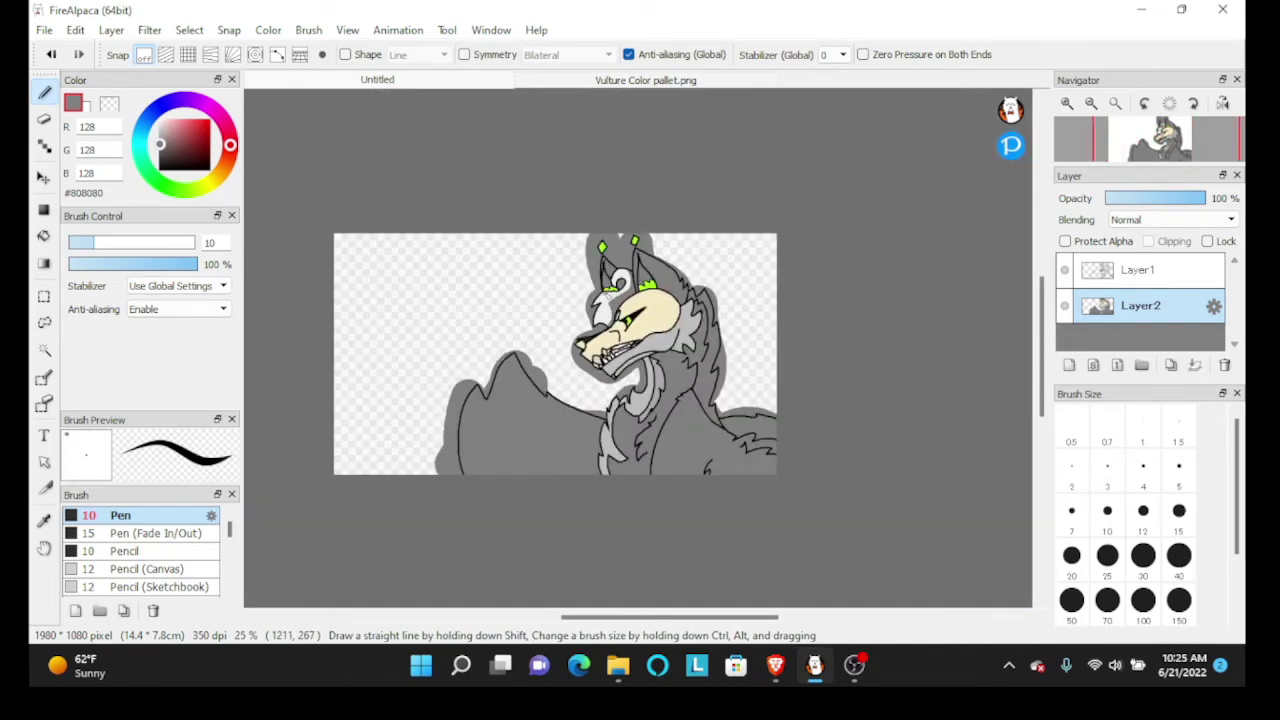
Switch to OBS and select the Text (GDI+) 5 source
left_click(854, 665)
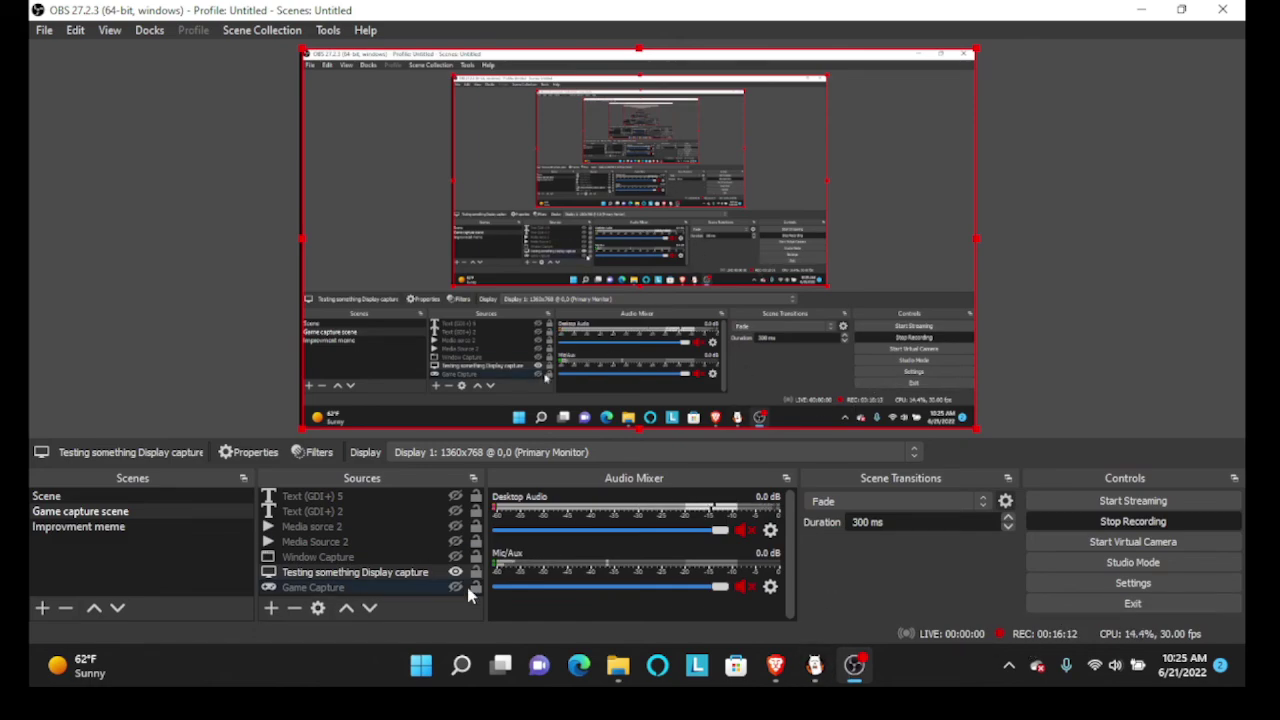
left_click(396, 496)
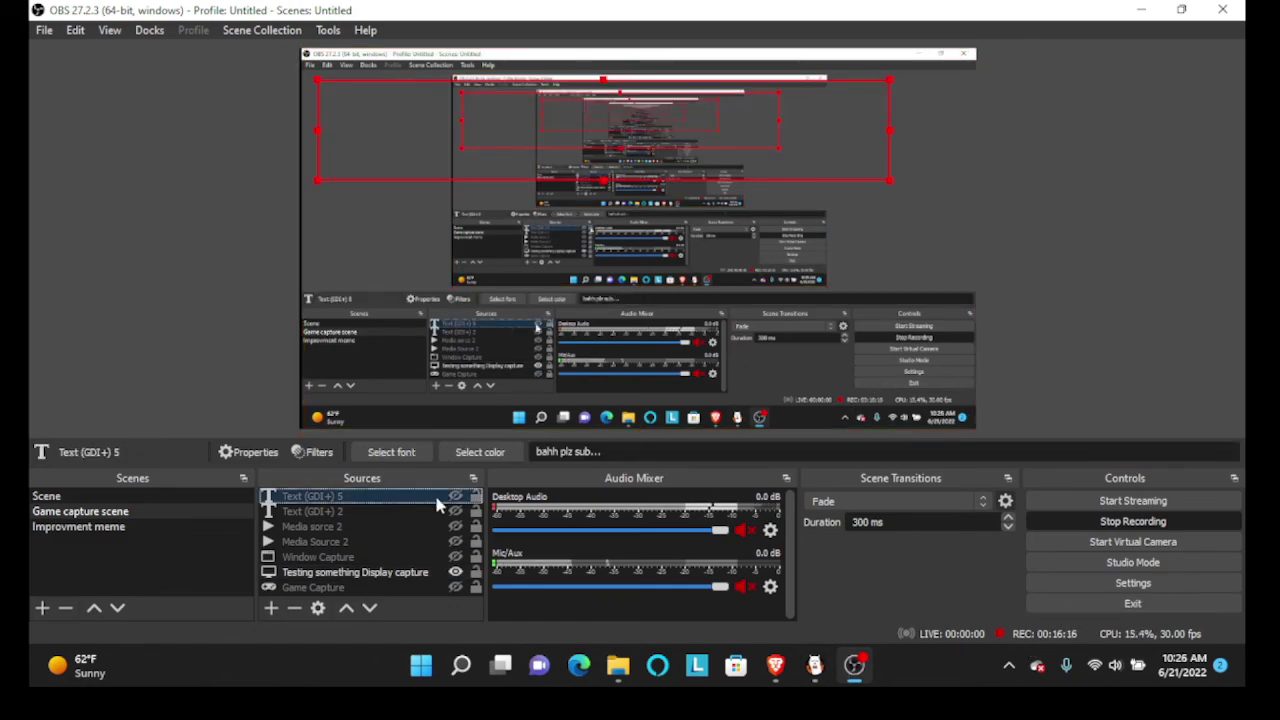